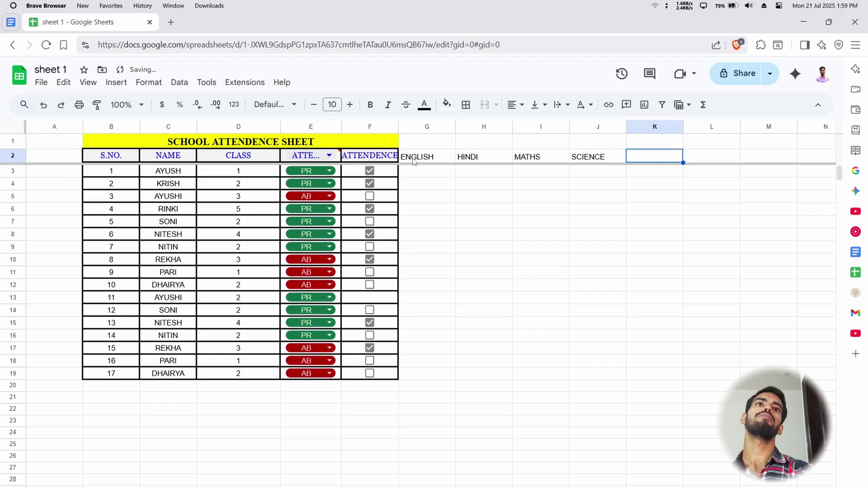
Add the column heading GK in cell K2, after SCIENCE.
{"action": "type", "text": "GK"}
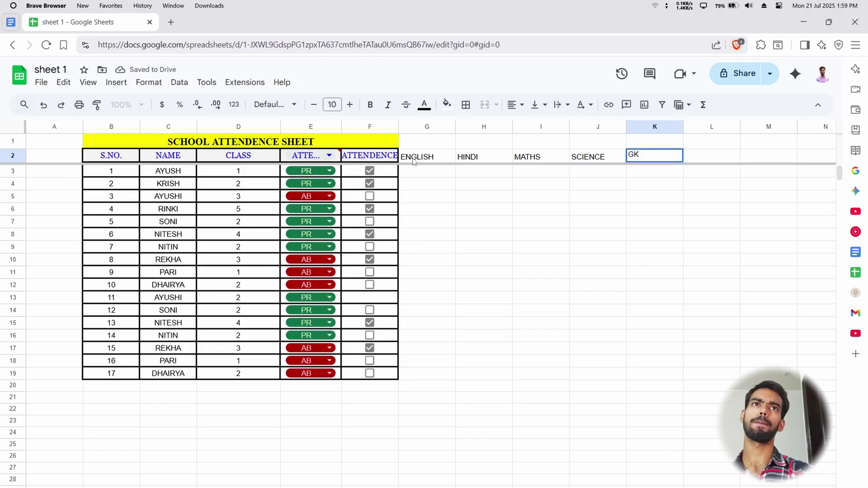
{"action": "key", "text": "Return"}
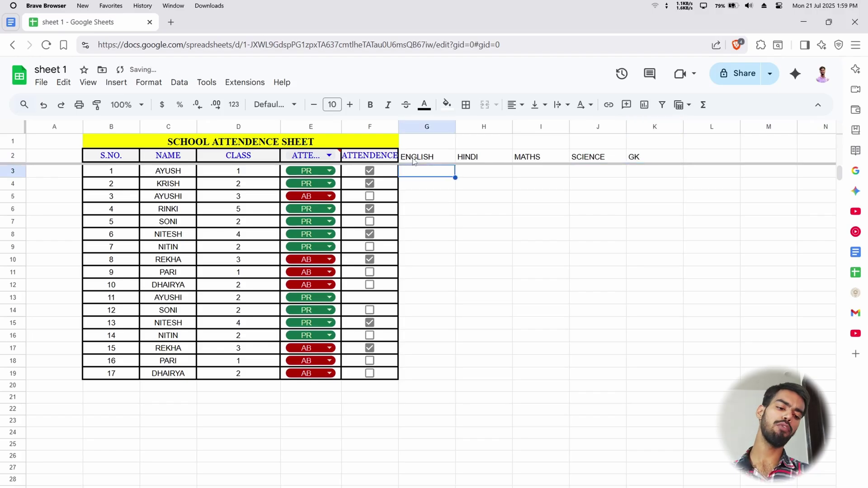
{"action": "type", "text": "5588"}
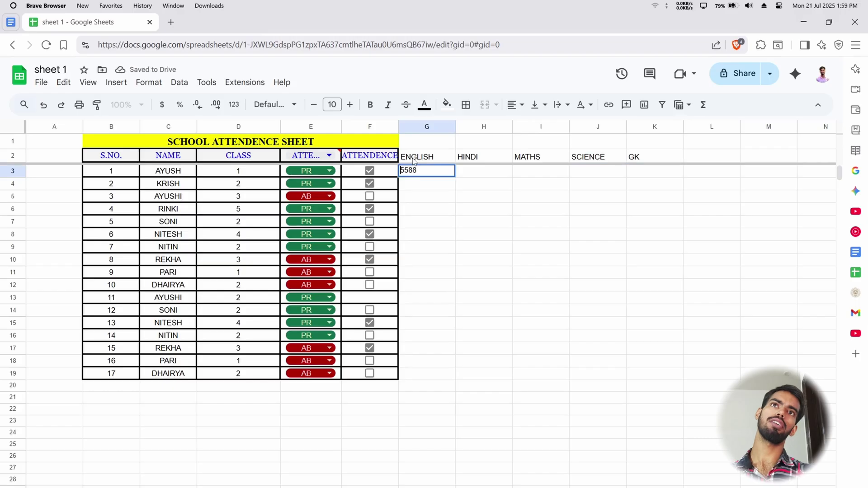
{"action": "key", "text": "BackSpace"}
{"action": "key", "text": "BackSpace"}
{"action": "key", "text": "BackSpace"}
{"action": "key", "text": "BackSpace"}
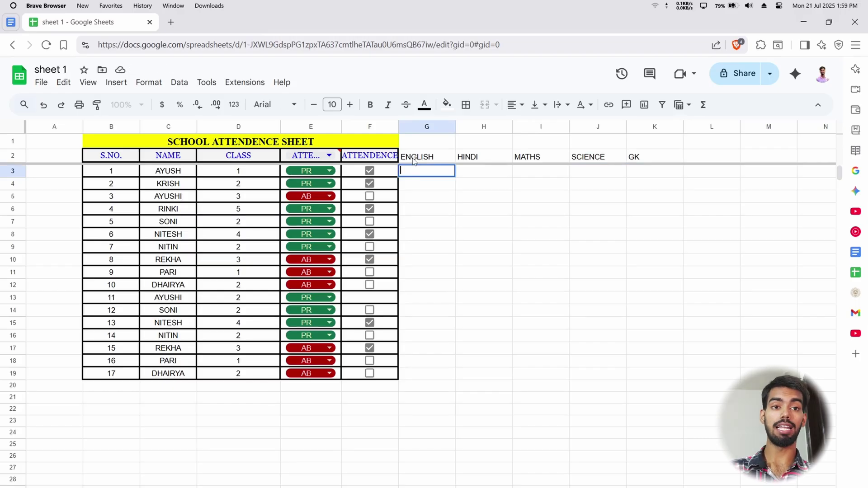
{"action": "type", "text": "J"}
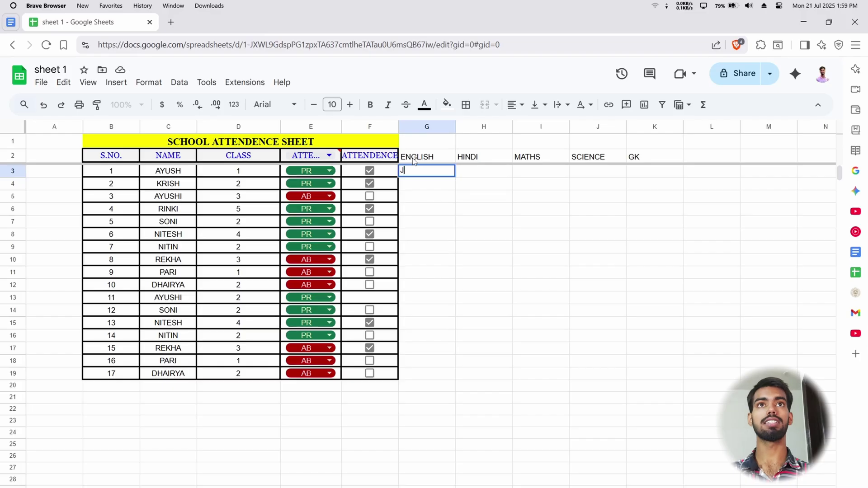
{"action": "type", "text": "HFHF"}
{"action": "key", "text": "Left"}
{"action": "key", "text": "Left"}
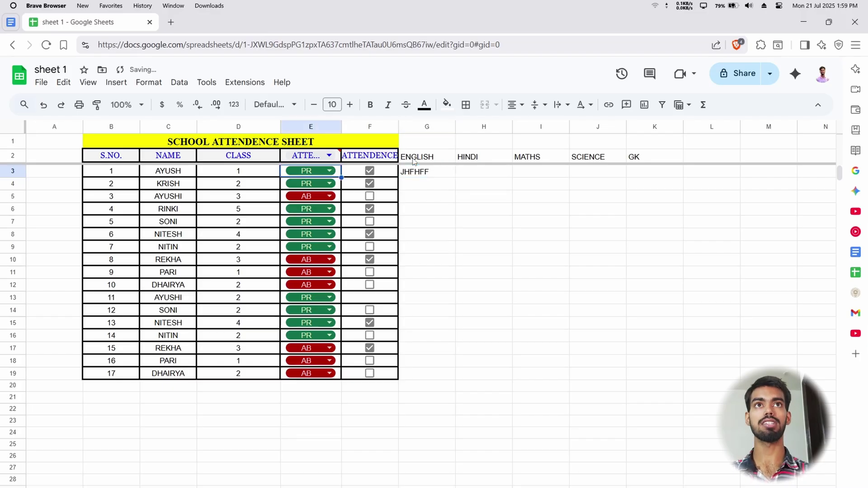
{"action": "key", "text": "Right"}
{"action": "key", "text": "Right"}
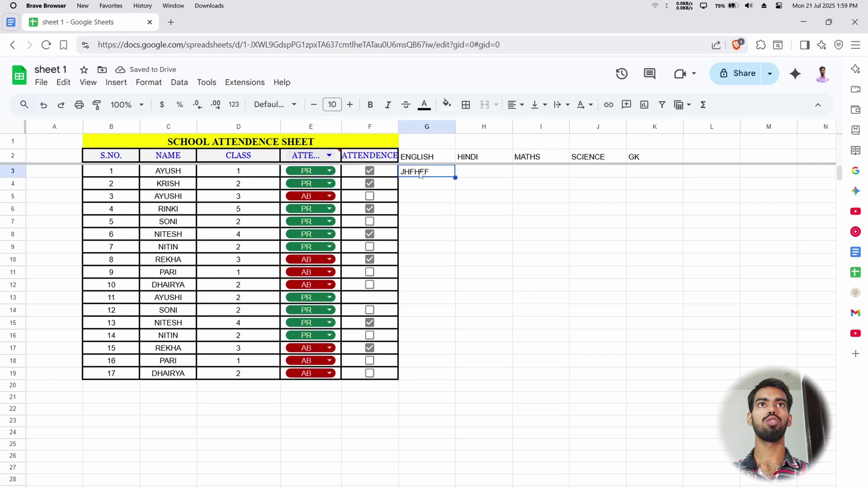
{"action": "double_click", "coordinate": [420, 175]}
{"action": "left_click", "coordinate": [419, 171]}
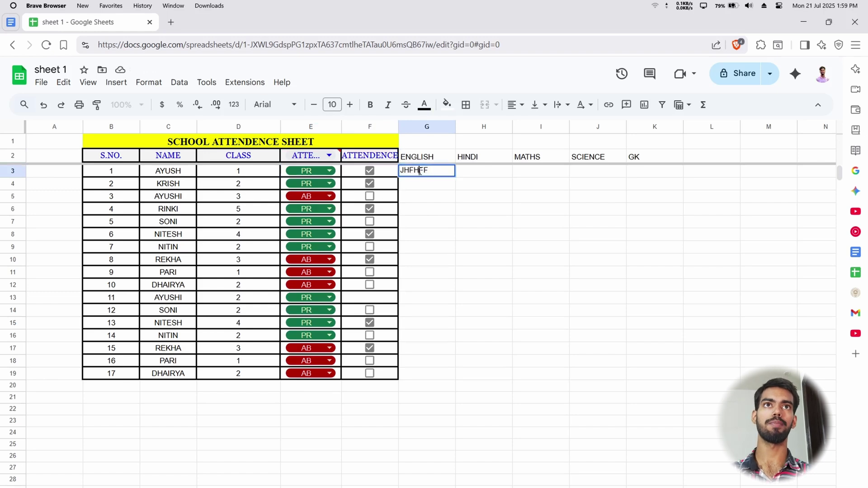
{"action": "key", "text": "BackSpace"}
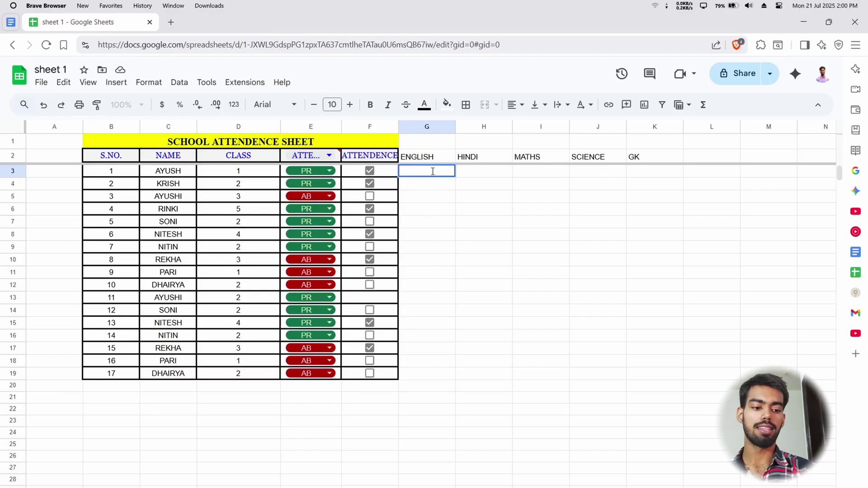
Enter the English marks 52, 52, 38 and 84 in cells G3 to G6.
{"action": "key", "text": "Return"}
{"action": "type", "text": "52"}
{"action": "key", "text": "Return"}
{"action": "type", "text": "3"}
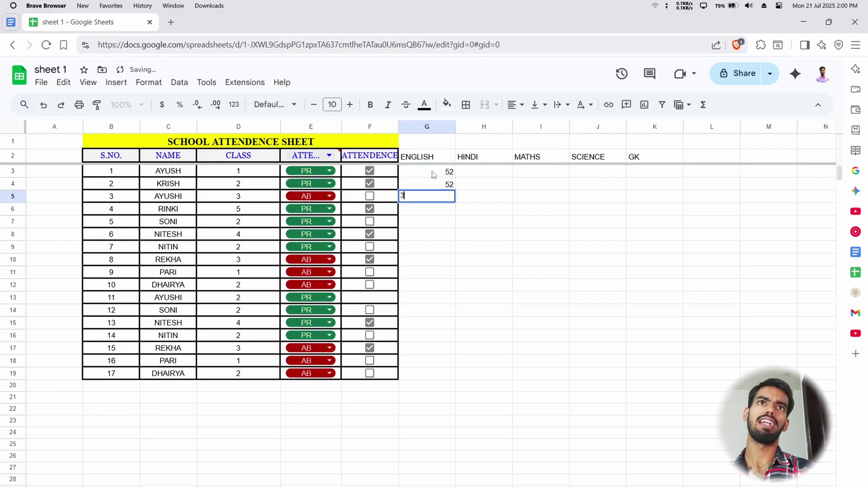
{"action": "type", "text": "8"}
{"action": "key", "text": "Return"}
{"action": "type", "text": "84"}
{"action": "key", "text": "Return"}
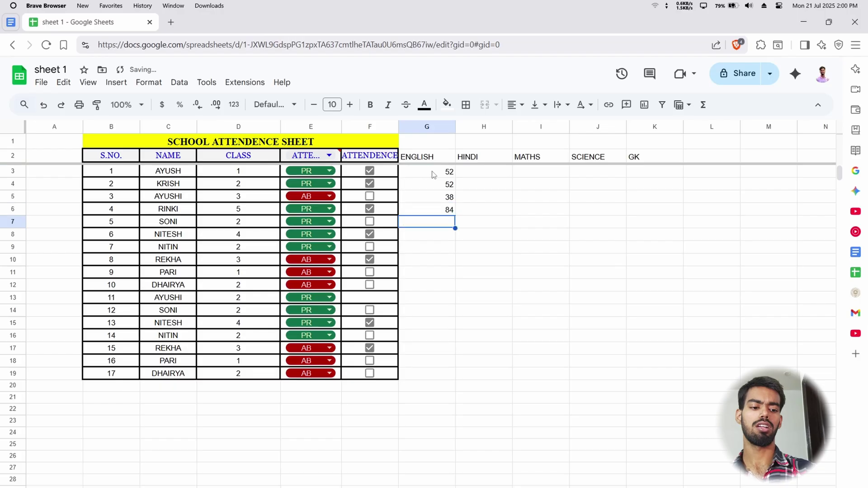
Fill in the English marks 86, 89, 87, 85 and 86 in cells G7 to G11.
{"action": "type", "text": "86"}
{"action": "key", "text": "Return"}
{"action": "type", "text": "89"}
{"action": "key", "text": "Return"}
{"action": "type", "text": "87"}
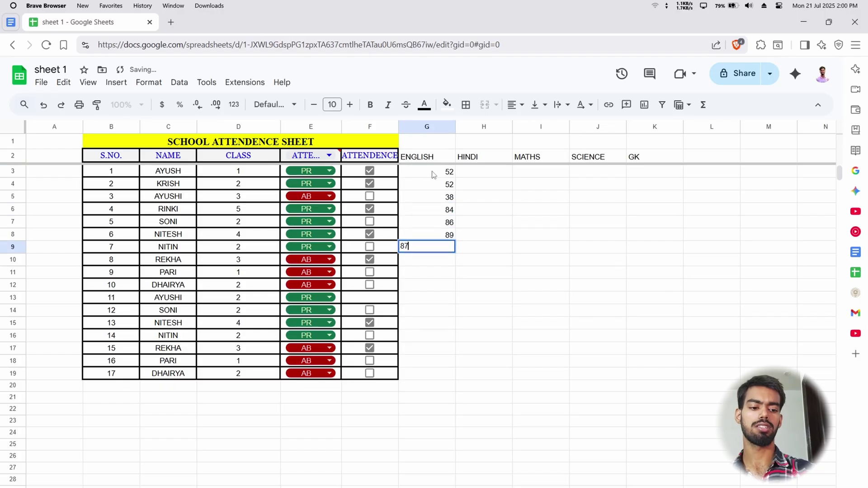
{"action": "key", "text": "Return"}
{"action": "type", "text": "85"}
{"action": "key", "text": "Return"}
{"action": "type", "text": "86"}
{"action": "key", "text": "Return"}
Enter the English marks 52, 58, 64 and 58 in cells G12 to G15.
{"action": "type", "text": "5"}
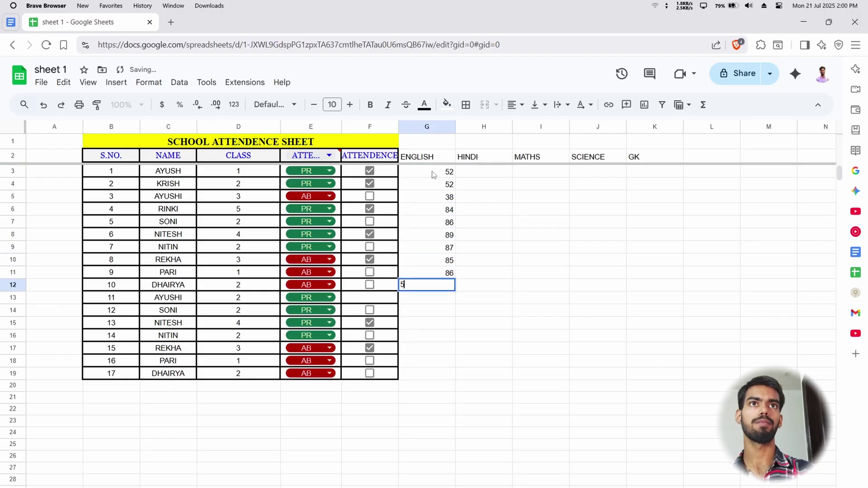
{"action": "type", "text": "2"}
{"action": "key", "text": "Return"}
{"action": "type", "text": "588"}
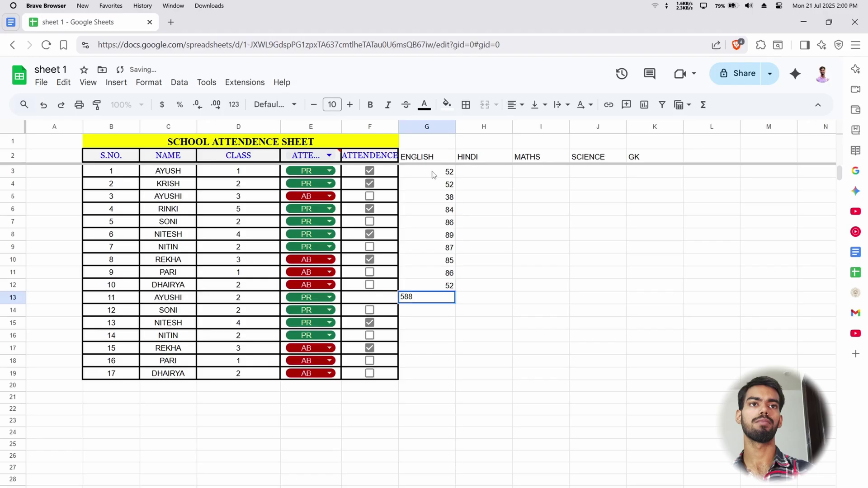
{"action": "key", "text": "BackSpace"}
{"action": "key", "text": "Return"}
{"action": "type", "text": "64"}
{"action": "key", "text": "Return"}
{"action": "type", "text": "58"}
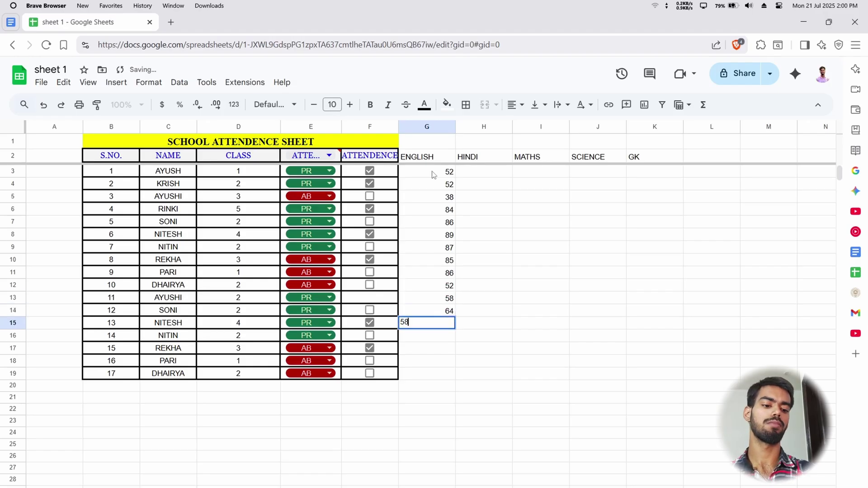
{"action": "key", "text": "Return"}
Complete the English column with the marks 45, 28, 25 and 95 in cells G16 to G19.
{"action": "type", "text": "45"}
{"action": "key", "text": "Return"}
{"action": "type", "text": "28"}
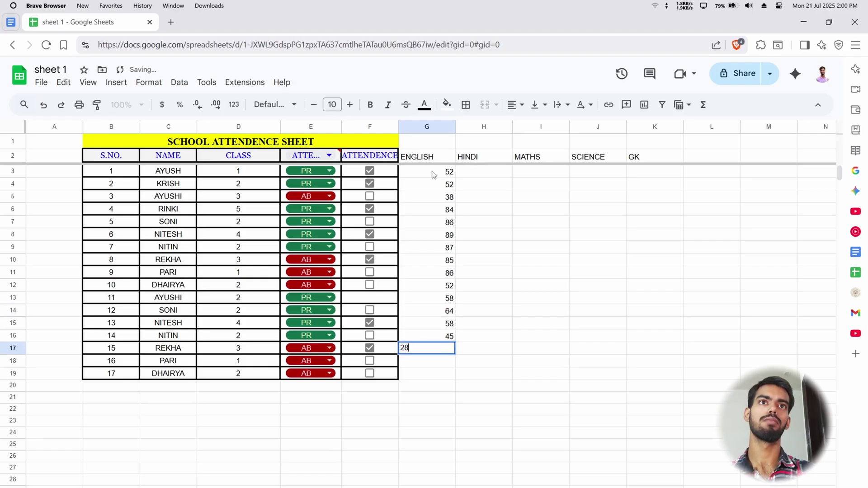
{"action": "key", "text": "Return"}
{"action": "type", "text": "234+"}
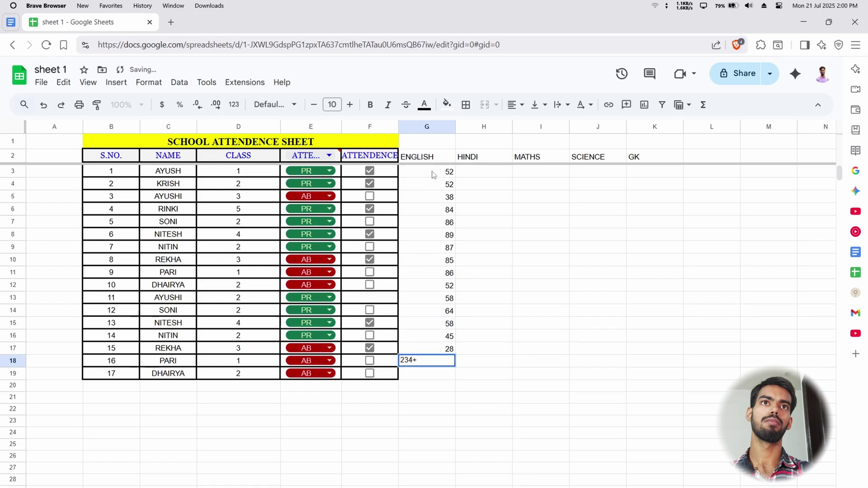
{"action": "key", "text": "BackSpace"}
{"action": "key", "text": "BackSpace"}
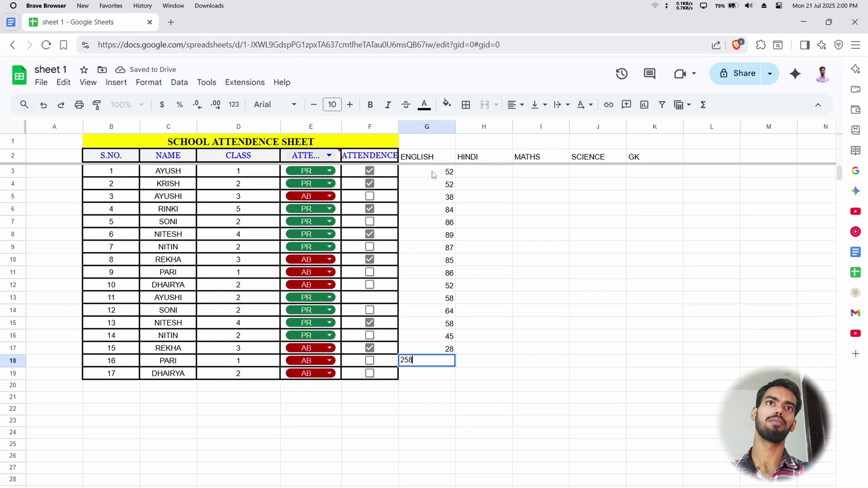
{"action": "key", "text": "Return"}
{"action": "type", "text": "95"}
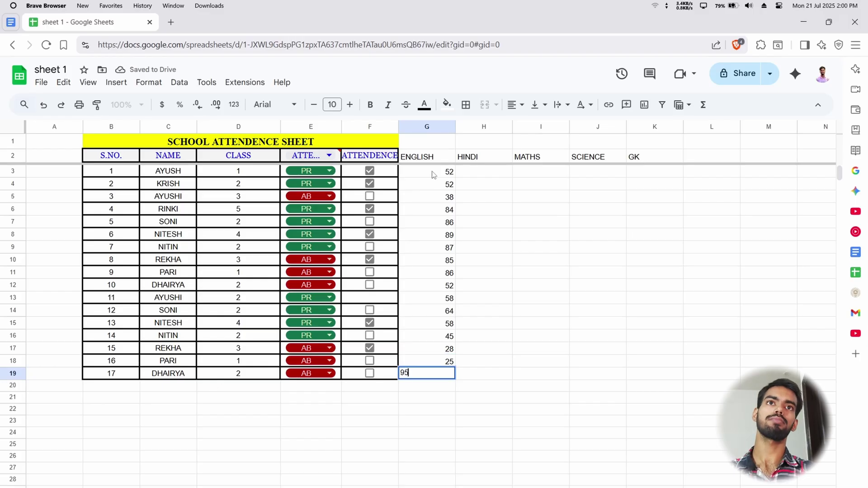
{"action": "key", "text": "Return"}
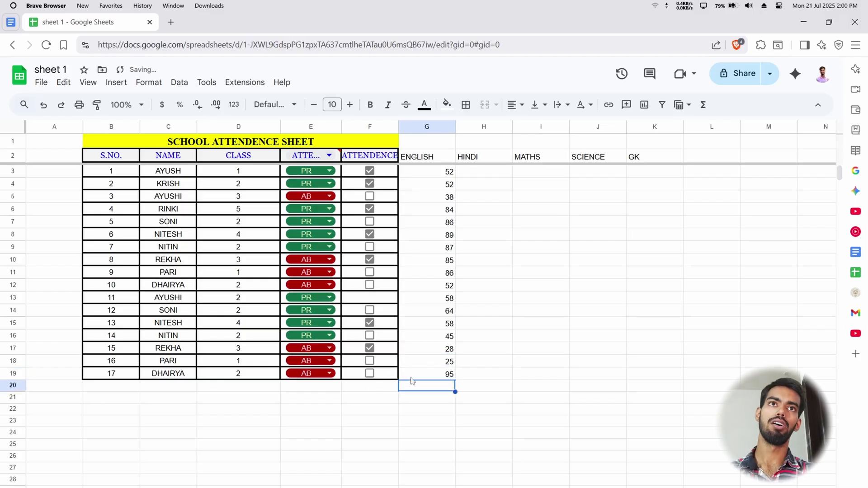
Copy the English marks in G3:G19 into the MATHS column starting at I3.
{"action": "left_click_drag", "start_coordinate": [412, 378], "coordinate": [454, 174]}
{"action": "key", "text": "ctrl+c"}
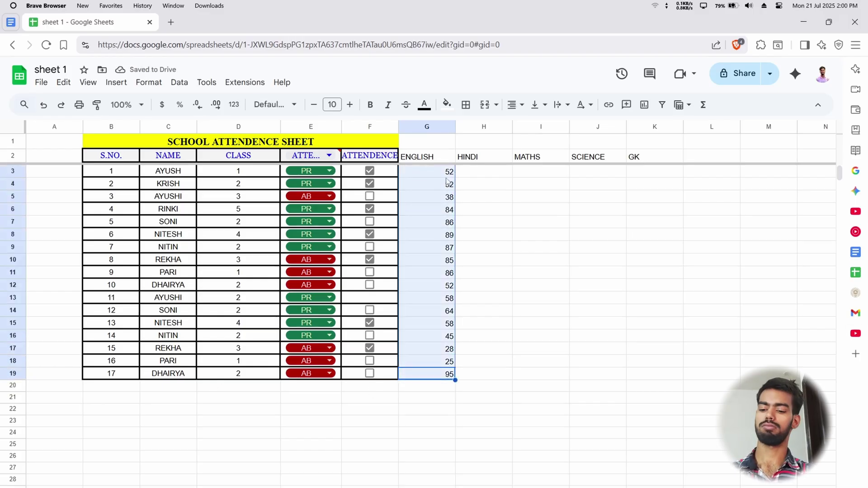
{"action": "left_click", "coordinate": [534, 173]}
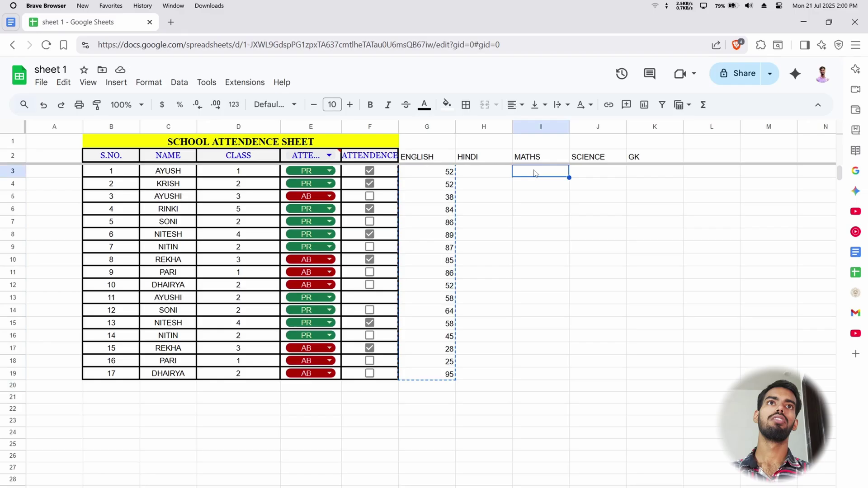
{"action": "key", "text": "ctrl+v"}
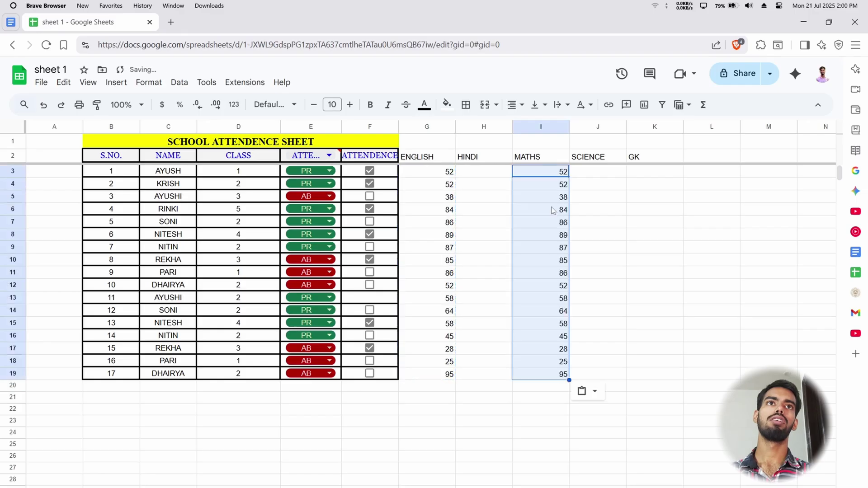
Replace the Maths marks in cells I6 to I8 with 96, 54 and 58.
{"action": "left_click", "coordinate": [553, 210]}
{"action": "type", "text": "96"}
{"action": "key", "text": "Return"}
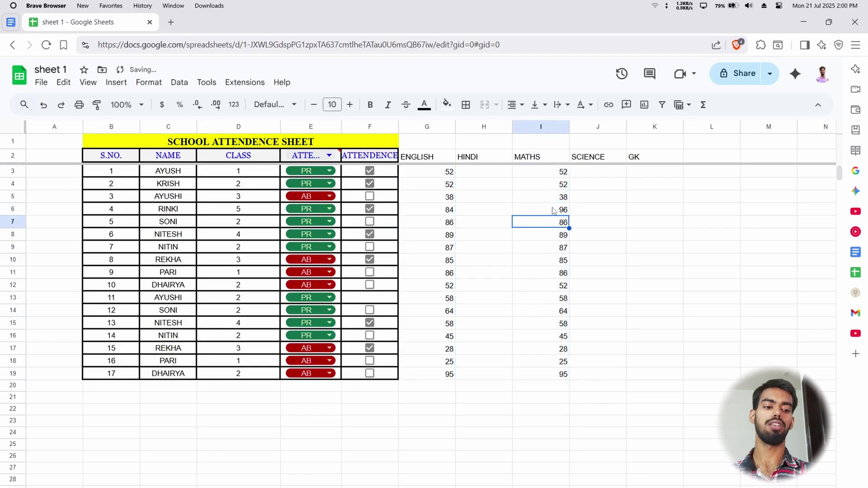
{"action": "type", "text": "54"}
{"action": "key", "text": "Return"}
{"action": "type", "text": "58"}
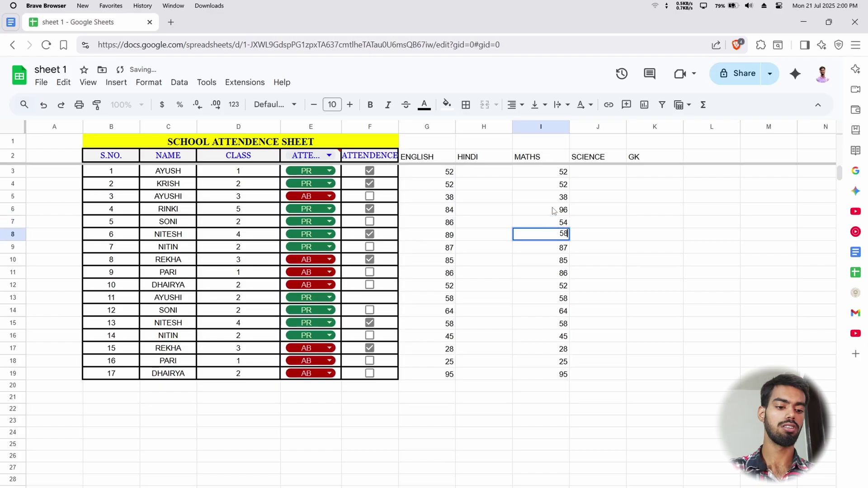
{"action": "key", "text": "Return"}
Set the Maths marks in cells I9 to I12 to 69, 58, 47 and 52.
{"action": "type", "text": "69"}
{"action": "key", "text": "Return"}
{"action": "type", "text": "58"}
{"action": "key", "text": "Return"}
{"action": "type", "text": "47"}
{"action": "key", "text": "Return"}
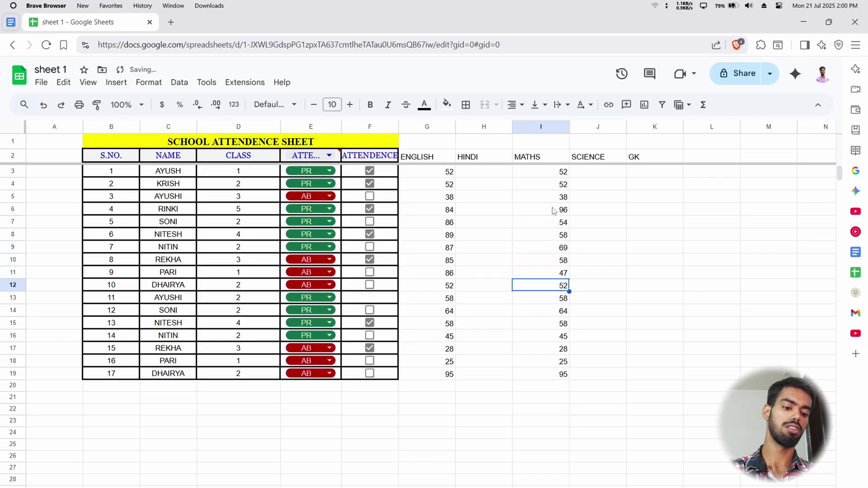
{"action": "type", "text": "52"}
{"action": "key", "text": "Return"}
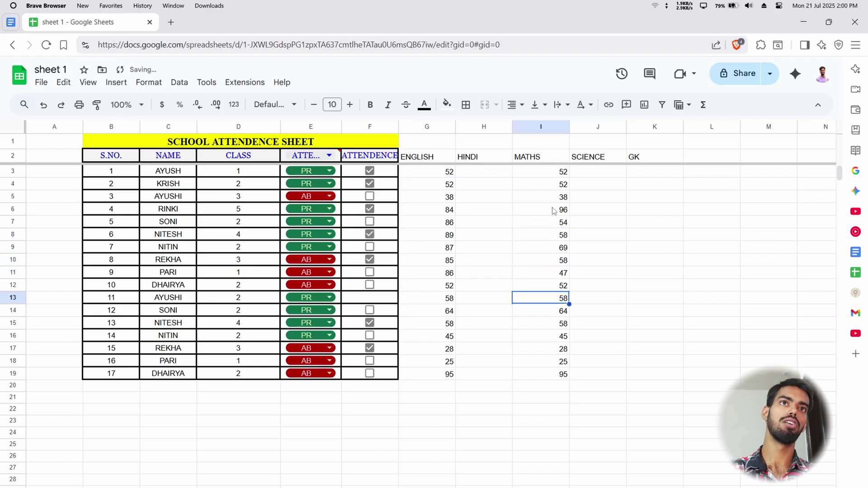
Change the Maths marks to 36 and 14 in I13:I14, 72 and 96 in I16:I17, and 20 in I19.
{"action": "type", "text": "36"}
{"action": "key", "text": "Return"}
{"action": "type", "text": "14"}
{"action": "key", "text": "Return"}
{"action": "key", "text": "Return"}
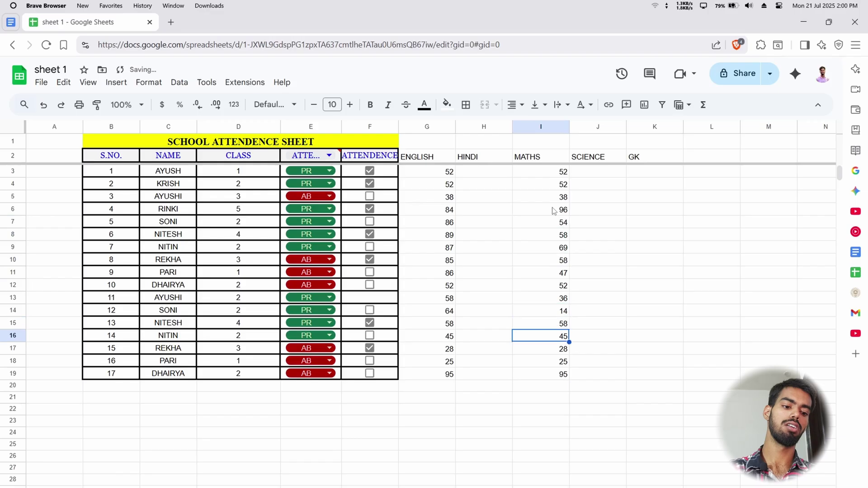
{"action": "type", "text": "72"}
{"action": "key", "text": "Return"}
{"action": "type", "text": "96"}
{"action": "key", "text": "Return"}
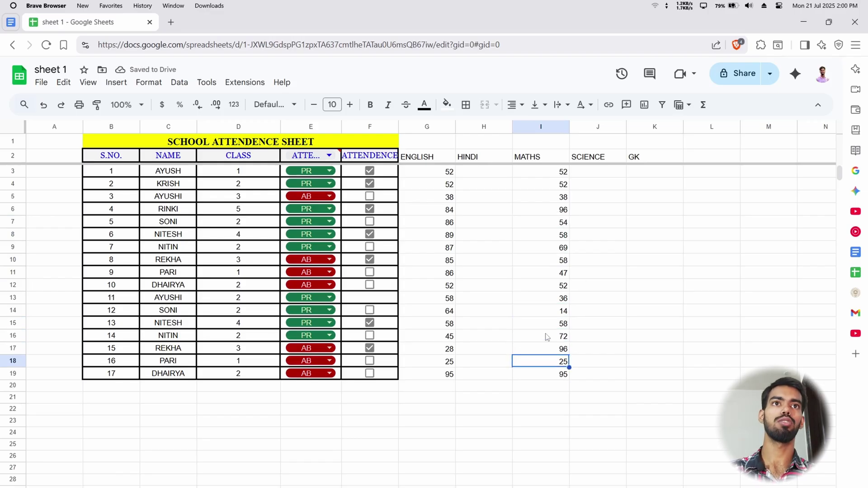
{"action": "left_click", "coordinate": [553, 373]}
{"action": "type", "text": "20"}
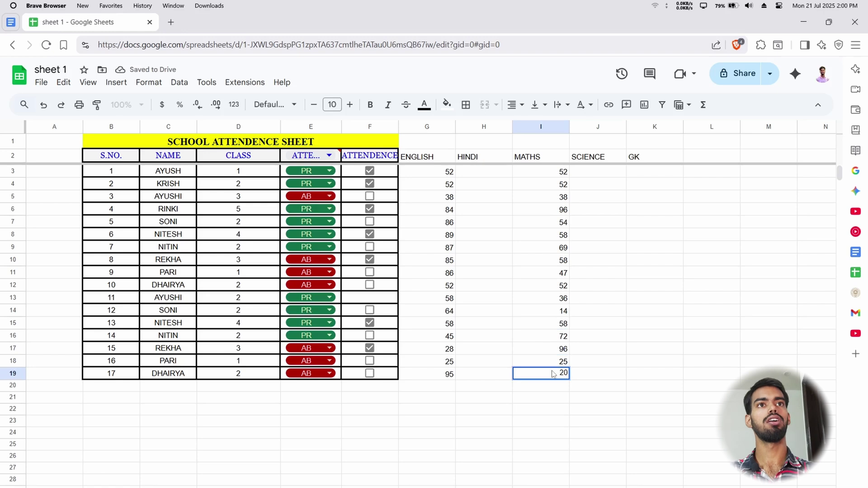
{"action": "key", "text": "Return"}
Replace the first three Maths marks, in cells I3 to I5, with 69, 86 and 86.
{"action": "left_click", "coordinate": [537, 175]}
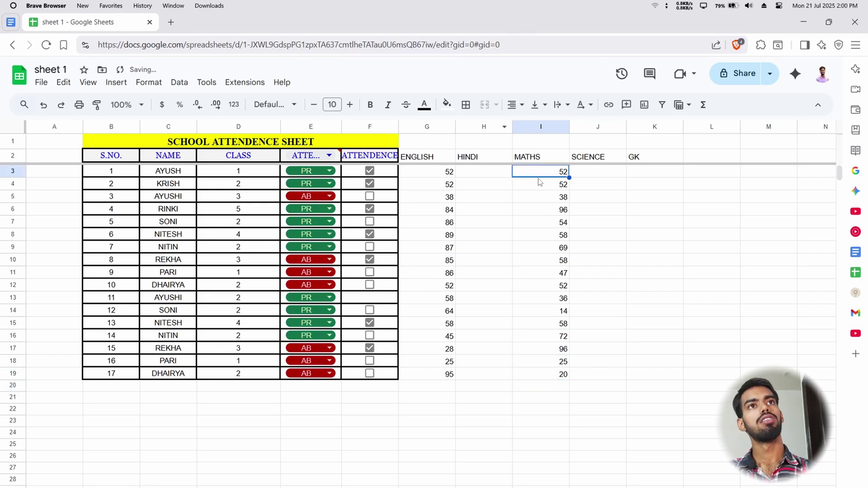
{"action": "type", "text": "69"}
{"action": "key", "text": "Return"}
{"action": "type", "text": "86"}
{"action": "key", "text": "Return"}
{"action": "type", "text": "8"}
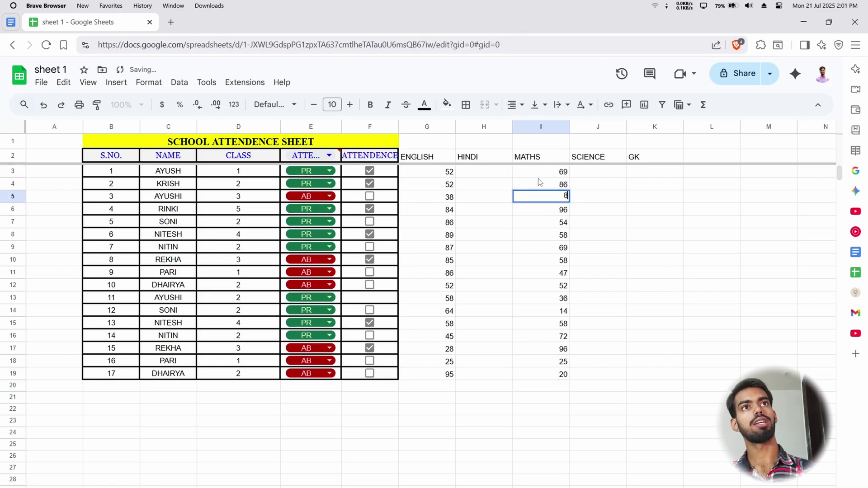
{"action": "type", "text": "6"}
{"action": "key", "text": "Return"}
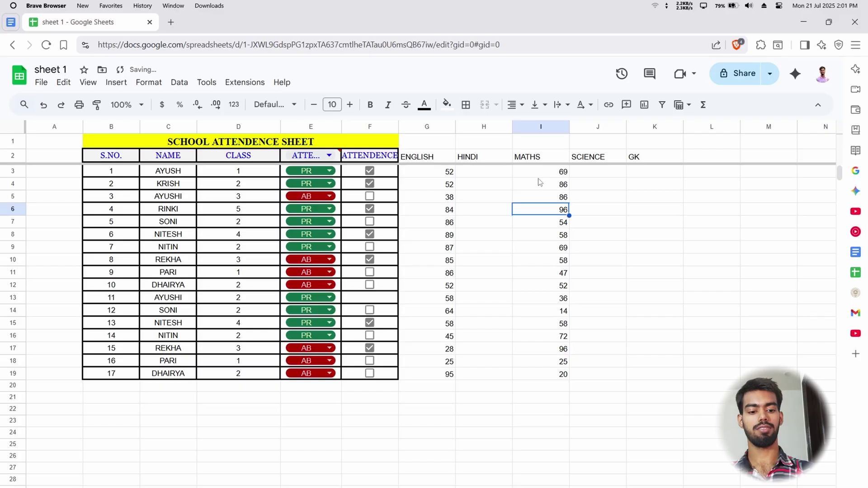
Enter the Hindi marks 78 and 45 in cells H3 and H4.
{"action": "key", "text": "Left"}
{"action": "key", "text": "Up"}
{"action": "key", "text": "Up"}
{"action": "key", "text": "Up"}
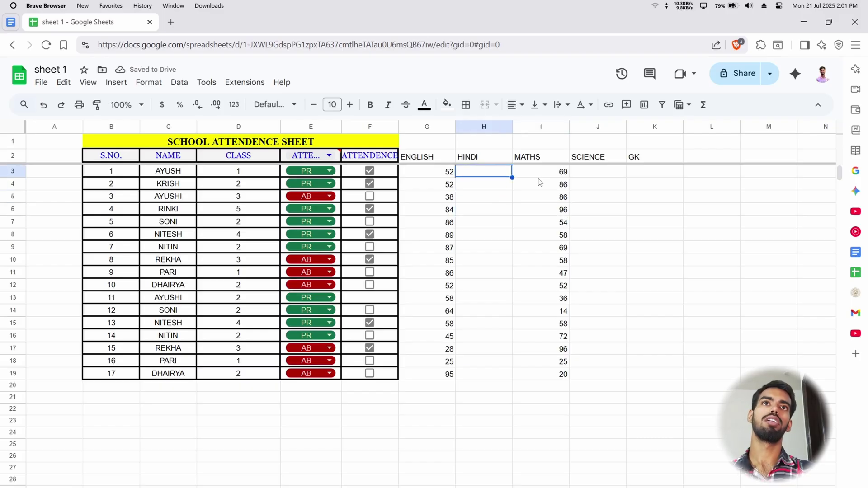
{"action": "type", "text": "78"}
{"action": "key", "text": "Return"}
{"action": "type", "text": "45"}
{"action": "key", "text": "Return"}
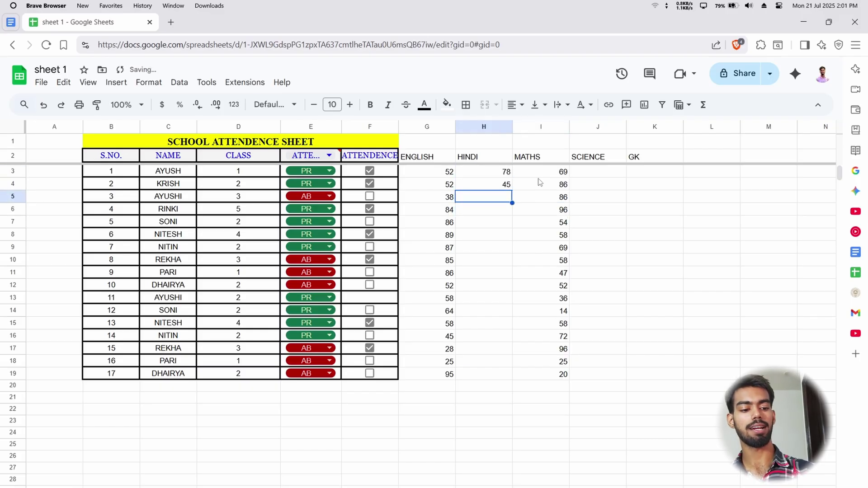
Enter the Hindi marks 12, 23, 56, 89 and 96 in cells H5 to H9.
{"action": "type", "text": "12"}
{"action": "key", "text": "Return"}
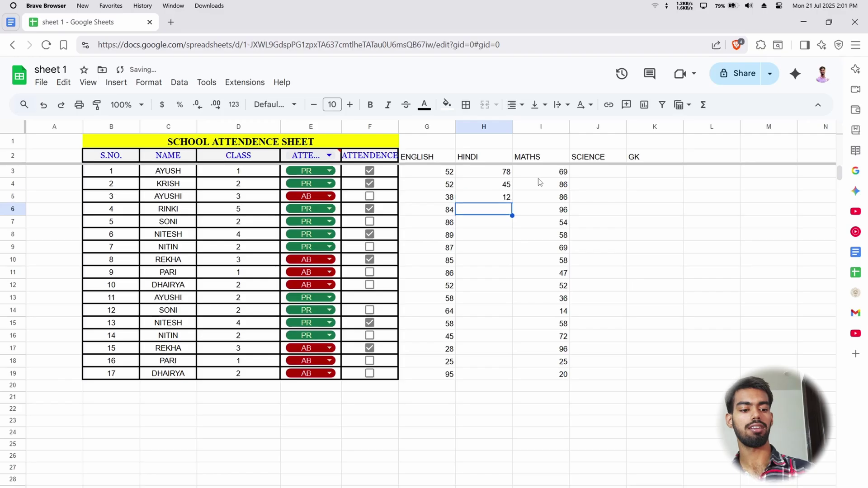
{"action": "type", "text": "23"}
{"action": "key", "text": "Return"}
{"action": "type", "text": "566"}
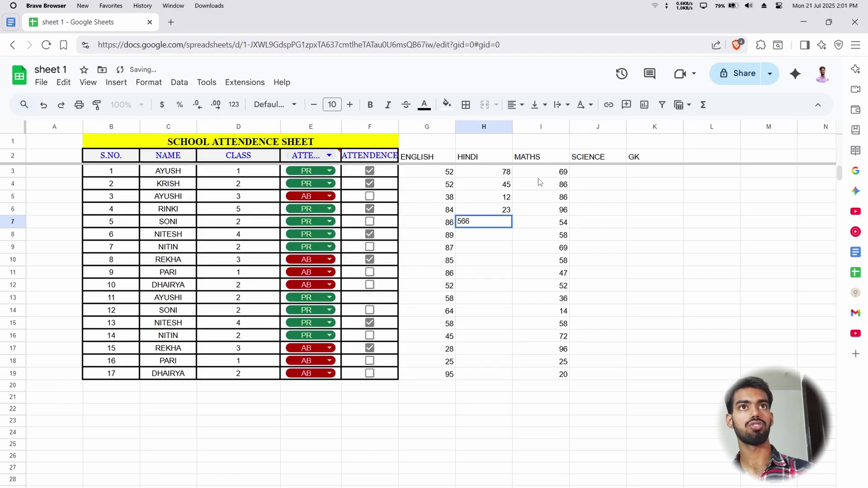
{"action": "key", "text": "Return"}
{"action": "type", "text": "89"}
{"action": "key", "text": "Return"}
{"action": "type", "text": "96"}
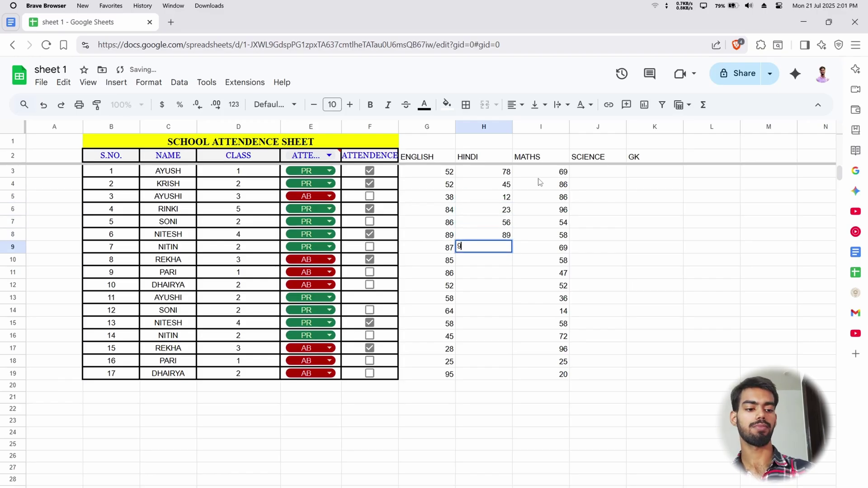
{"action": "key", "text": "Return"}
Enter the Hindi marks 63, 32, 21, 14 and 45 in cells H10 to H14.
{"action": "type", "text": "63"}
{"action": "key", "text": "Return"}
{"action": "type", "text": "32"}
{"action": "key", "text": "Return"}
{"action": "type", "text": "21"}
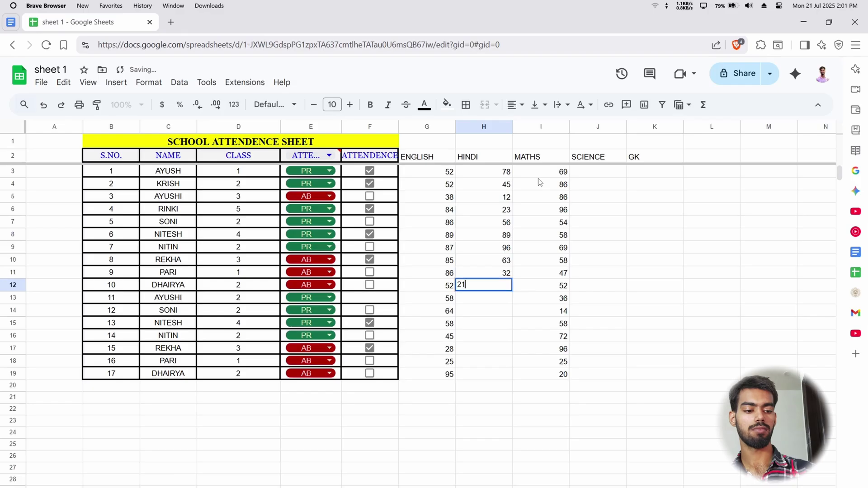
{"action": "key", "text": "Return"}
{"action": "type", "text": "14"}
{"action": "key", "text": "Return"}
{"action": "type", "text": "45"}
{"action": "key", "text": "Return"}
Complete the Hindi column with the marks 47, 85, 96, 85 and 74 in cells H15 to H19.
{"action": "type", "text": "478"}
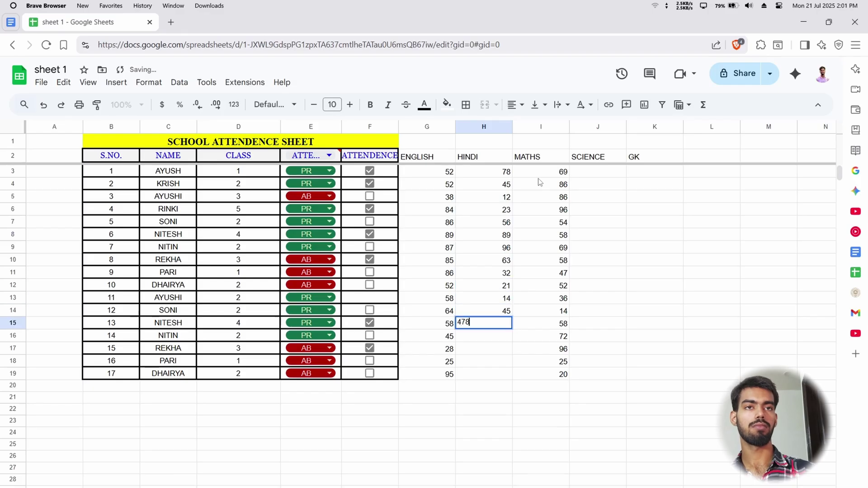
{"action": "key", "text": "Return"}
{"action": "type", "text": "85"}
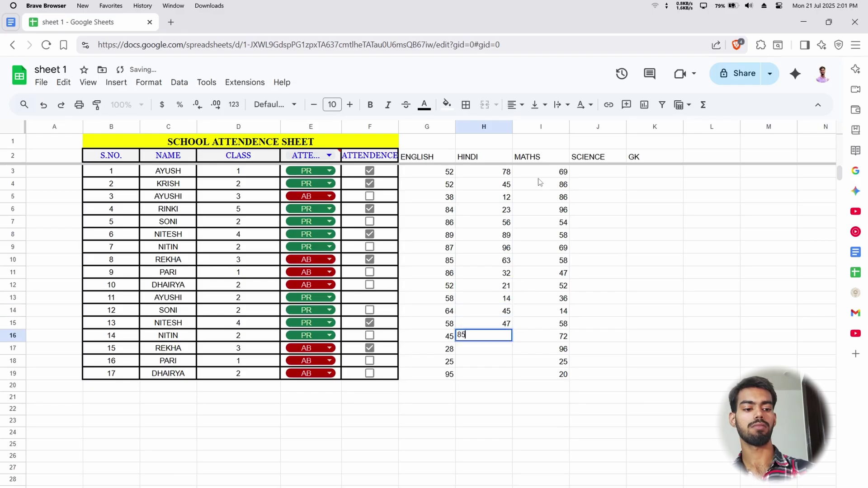
{"action": "key", "text": "Return"}
{"action": "type", "text": "96"}
{"action": "key", "text": "Return"}
{"action": "type", "text": "85"}
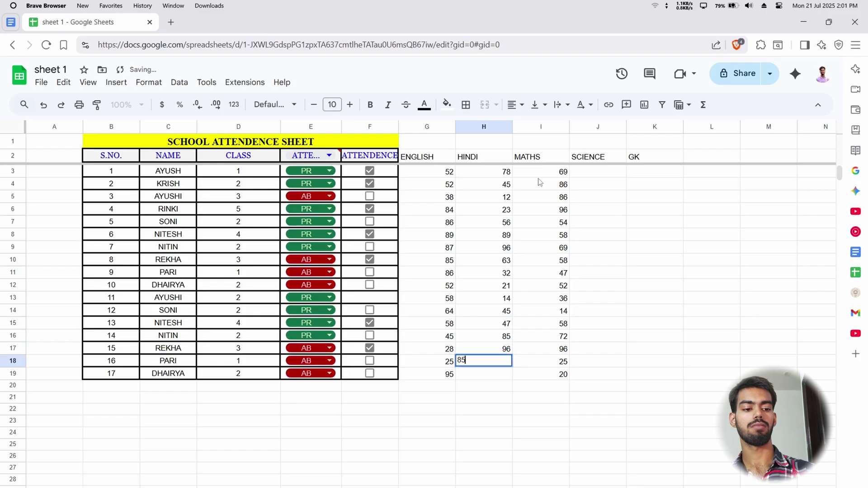
{"action": "key", "text": "Return"}
{"action": "type", "text": "74"}
{"action": "key", "text": "Return"}
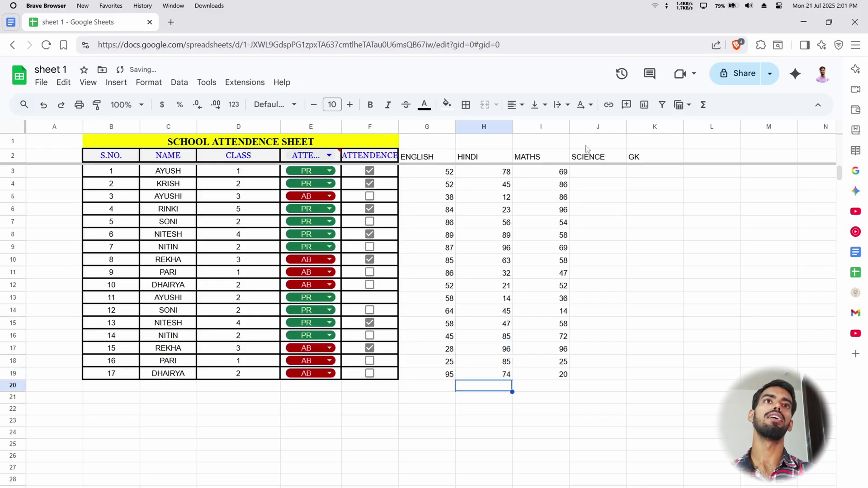
Delete the SCIENCE and GK columns, J and K.
{"action": "left_click_drag", "start_coordinate": [600, 128], "coordinate": [638, 130]}
{"action": "right_click", "coordinate": [638, 130]}
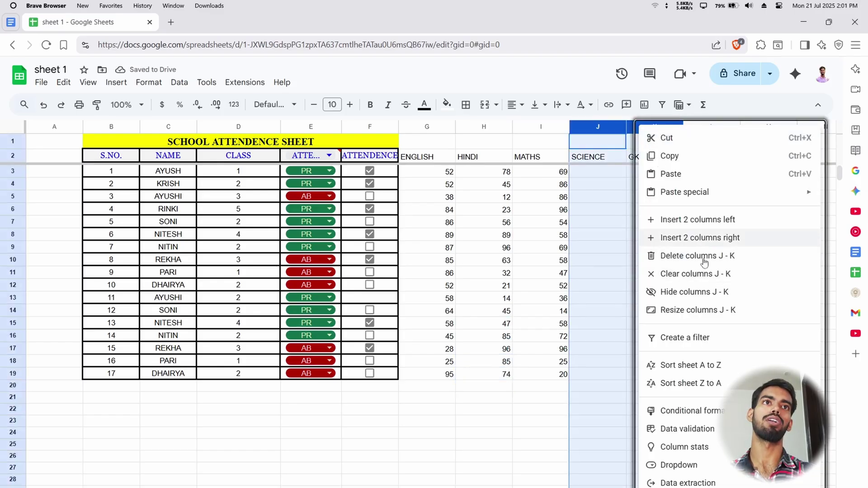
{"action": "left_click", "coordinate": [664, 253]}
{"action": "left_click", "coordinate": [600, 264]}
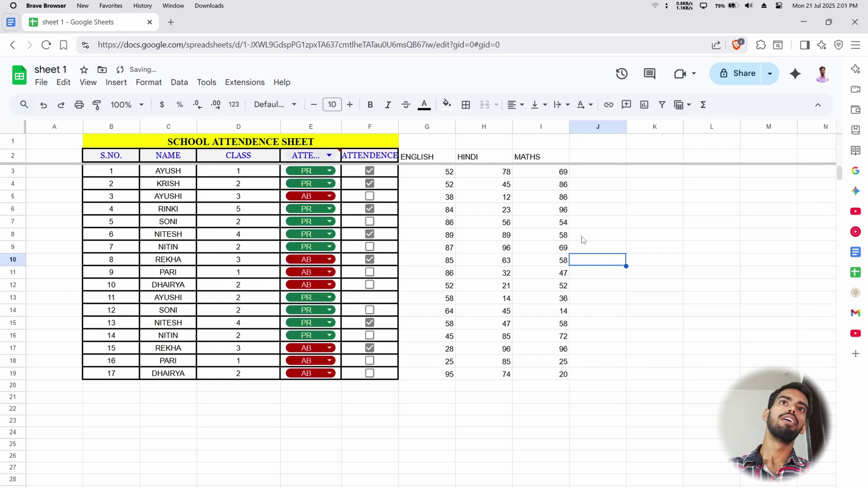
Copy the formatting of the ATTENDENCE header in F2 onto the ENGLISH, HINDI and MATHS headers in G2:I2.
{"action": "scroll", "coordinate": [538, 243], "scroll_direction": "down", "scroll_amount": 5}
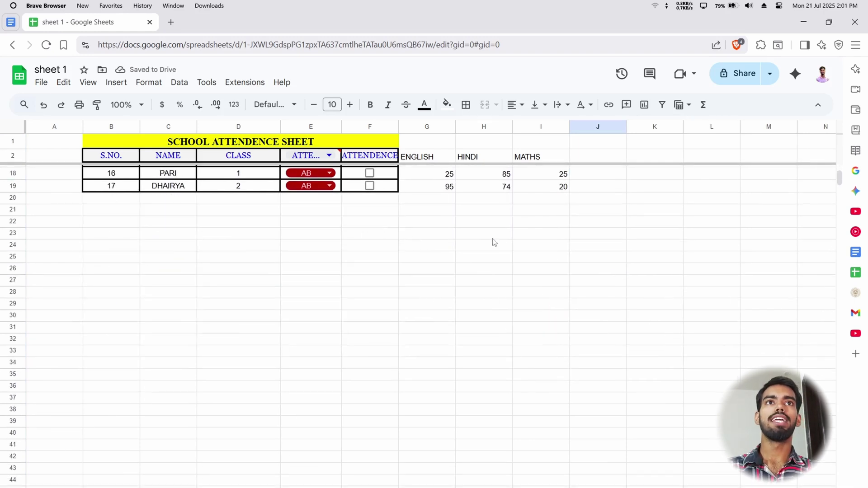
{"action": "scroll", "coordinate": [492, 242], "scroll_direction": "up", "scroll_amount": 5}
{"action": "left_click", "coordinate": [370, 156]}
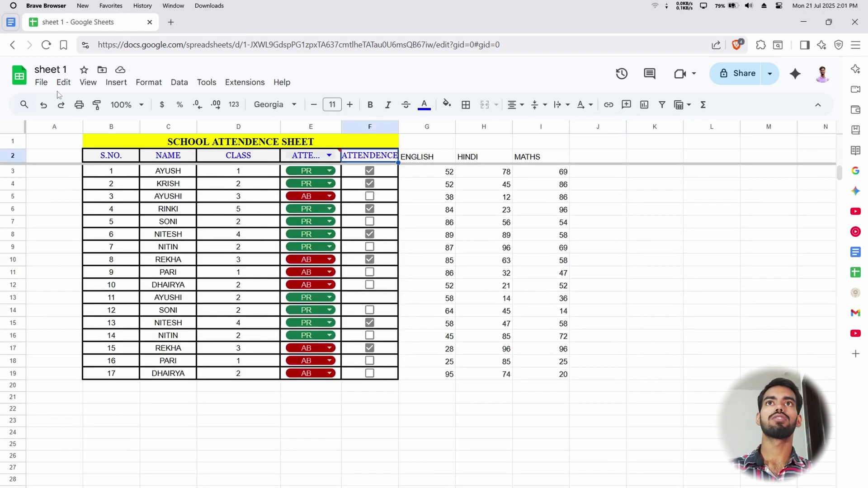
{"action": "left_click", "coordinate": [95, 105]}
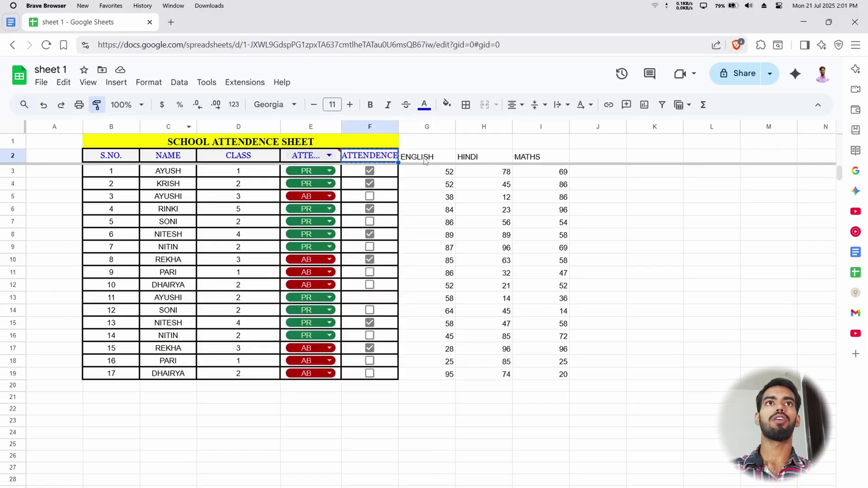
{"action": "left_click_drag", "start_coordinate": [427, 162], "coordinate": [557, 163]}
Merge the sheet title with G1:I1 so that it spans columns B to I.
{"action": "left_click_drag", "start_coordinate": [397, 142], "coordinate": [553, 147]}
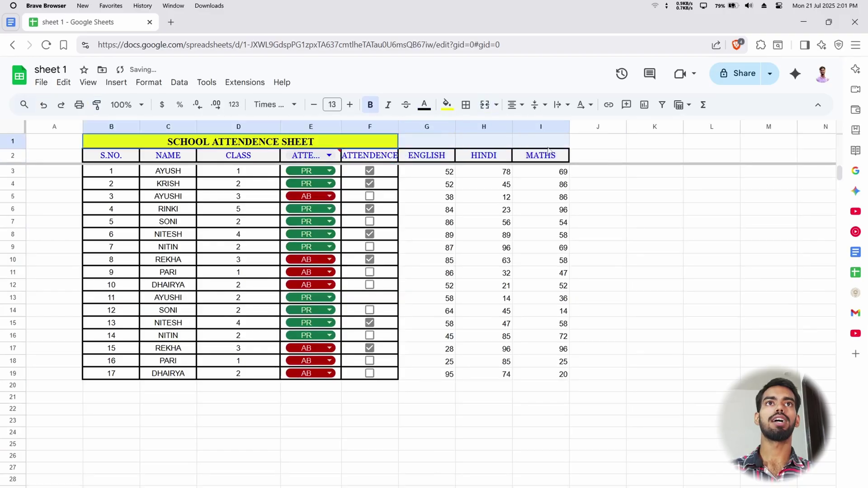
{"action": "left_click", "coordinate": [484, 104]}
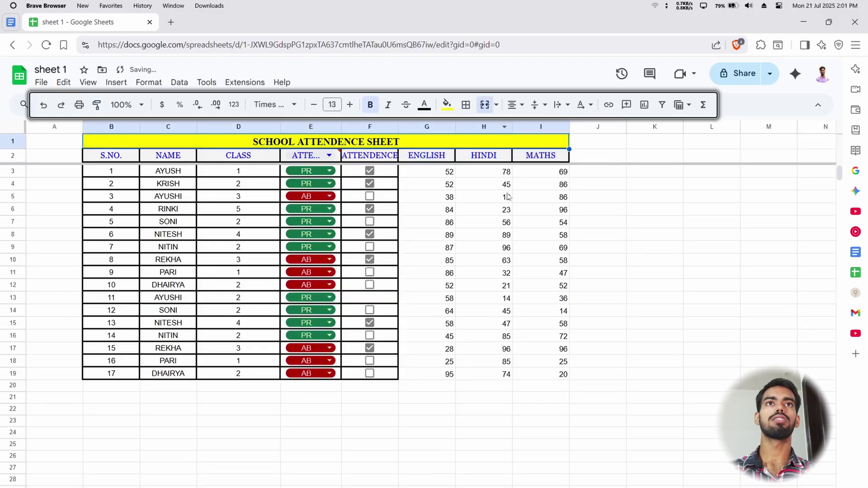
{"action": "left_click", "coordinate": [484, 210]}
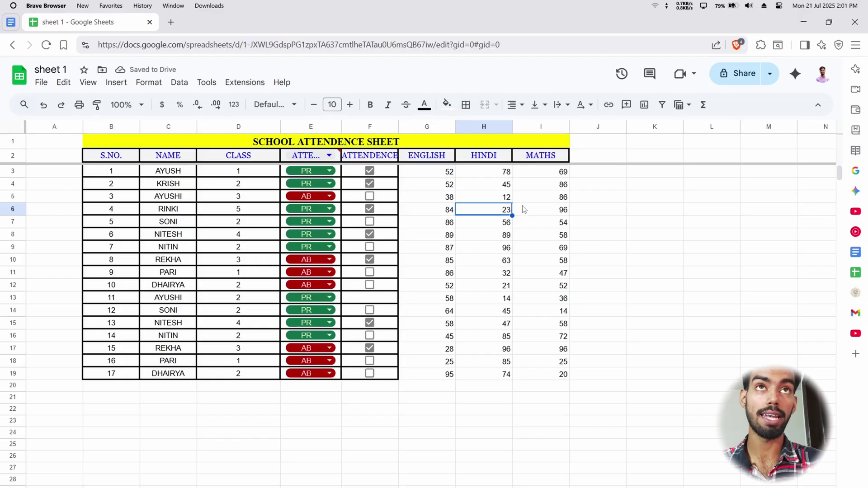
{"action": "scroll", "coordinate": [523, 209], "scroll_direction": "down", "scroll_amount": 1}
{"action": "scroll", "coordinate": [523, 209], "scroll_direction": "down", "scroll_amount": 1}
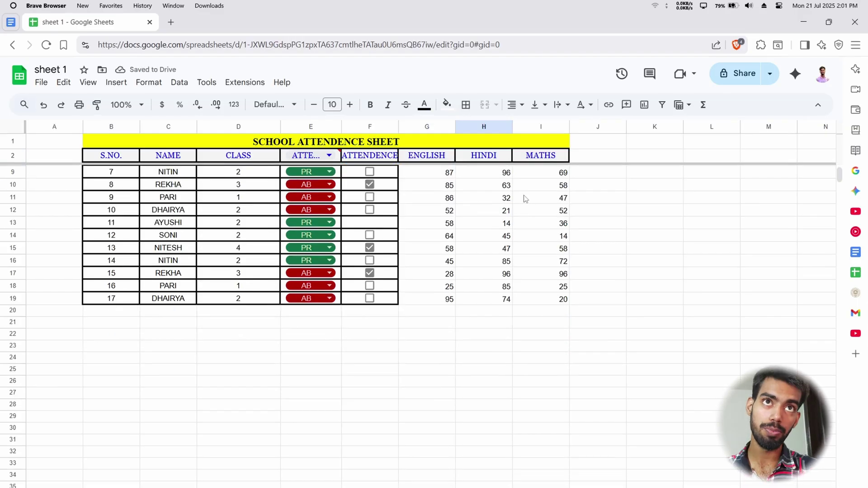
{"action": "scroll", "coordinate": [511, 258], "scroll_direction": "up", "scroll_amount": 2}
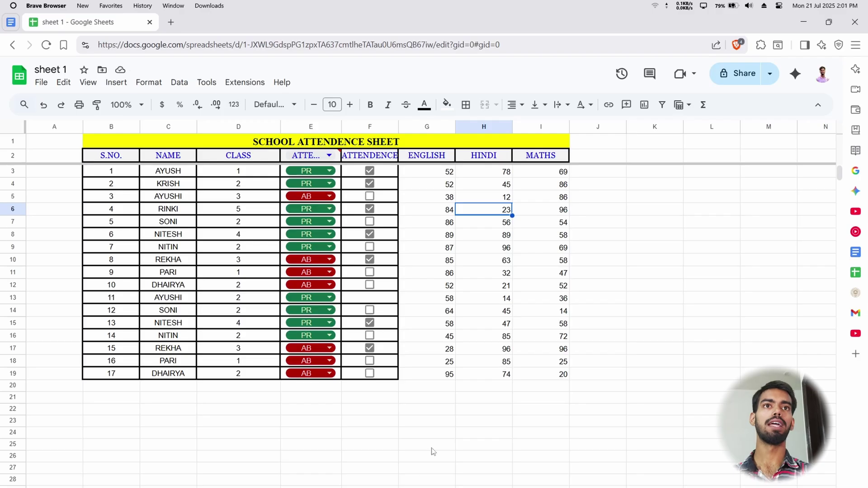
{"action": "left_click", "coordinate": [429, 434]}
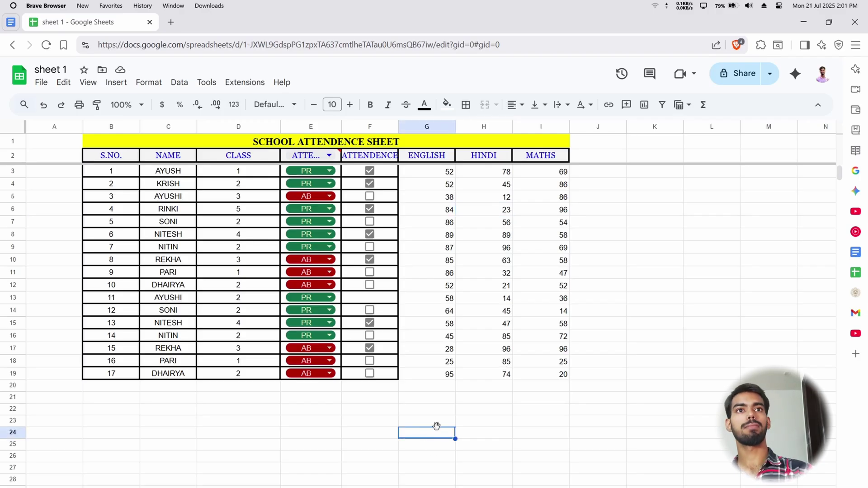
Enter SUM OF TOTAL MARKS, AVERAGE MARKS, MINIMUM MARKS and MAXIMUM MARKS in cells L7 to L10 and fit column L to the text.
{"action": "left_click", "coordinate": [699, 230]}
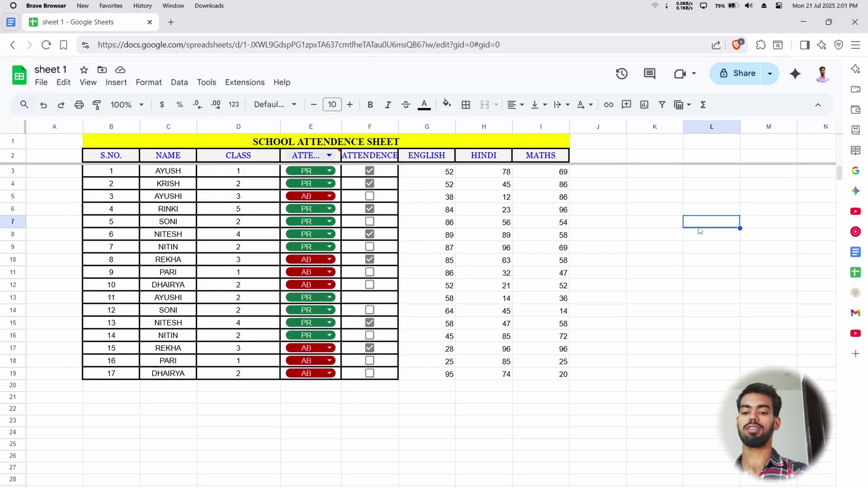
{"action": "type", "text": "SUM OF TOTAL MARKS"}
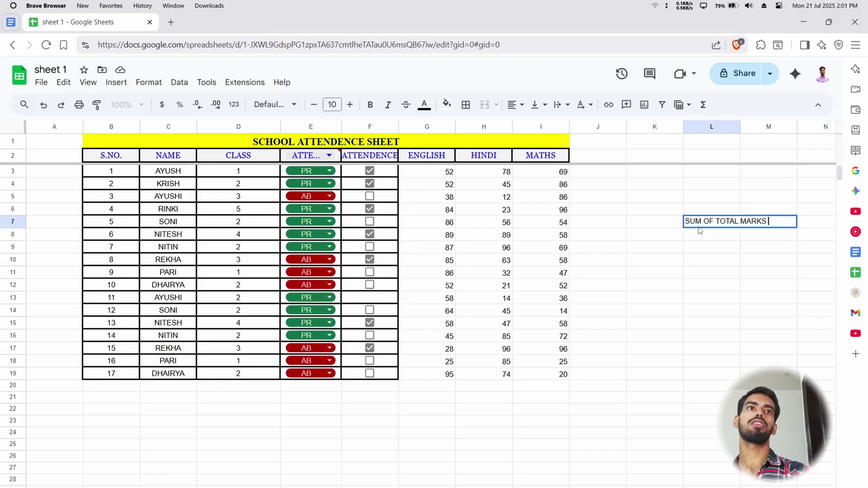
{"action": "key", "text": "Return"}
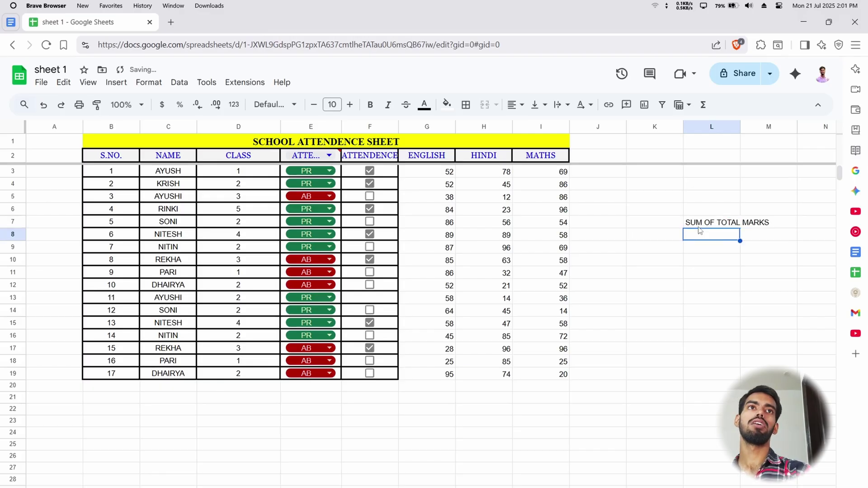
{"action": "type", "text": "AVERAGE MARKS"}
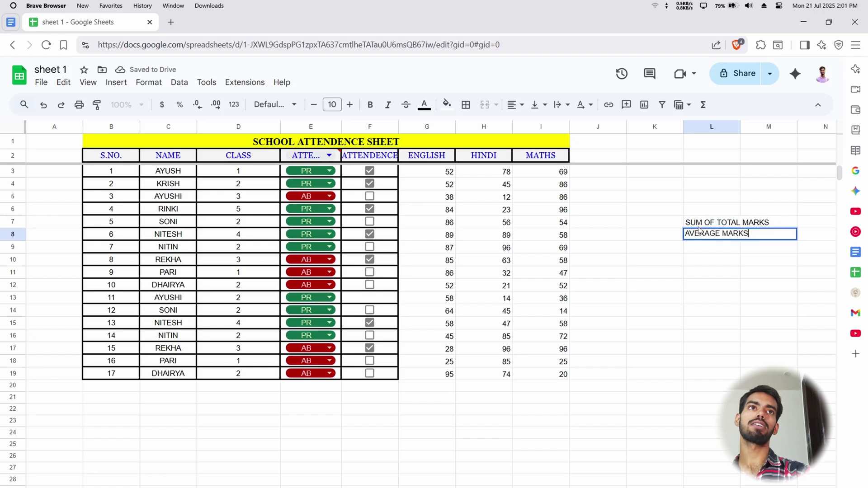
{"action": "key", "text": "Return"}
{"action": "type", "text": "MIN"}
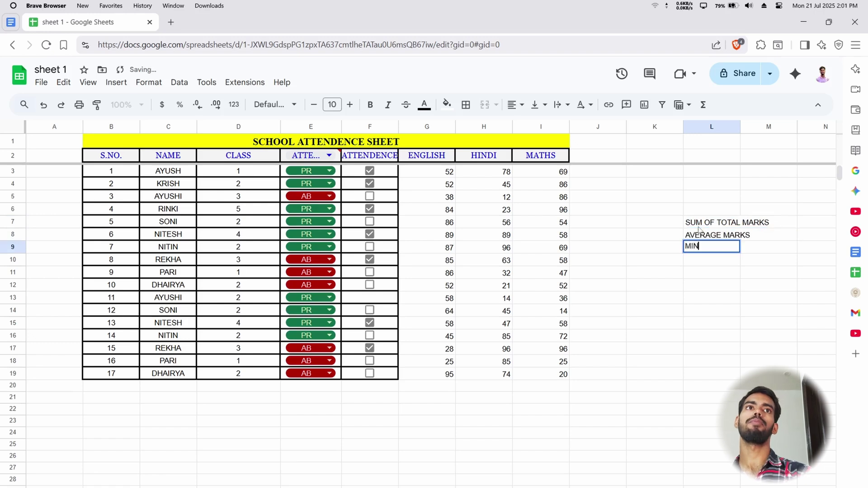
{"action": "type", "text": "IMUM MARKS"}
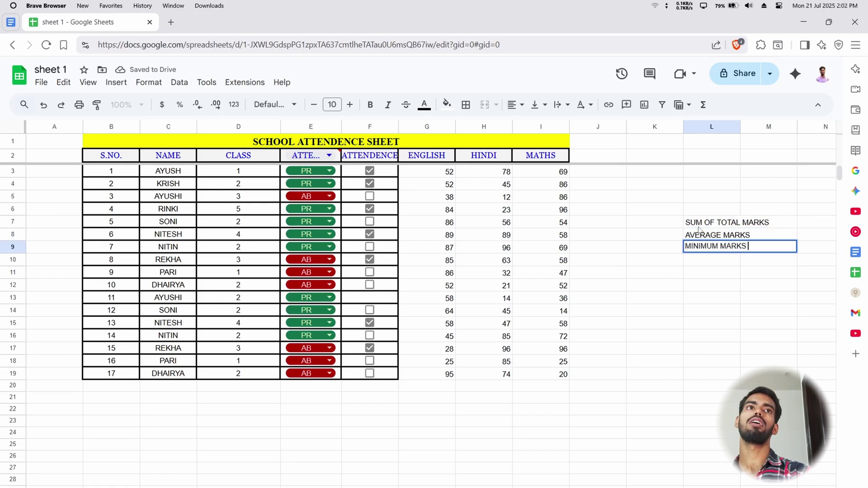
{"action": "key", "text": "Return"}
{"action": "type", "text": "MAXIM"}
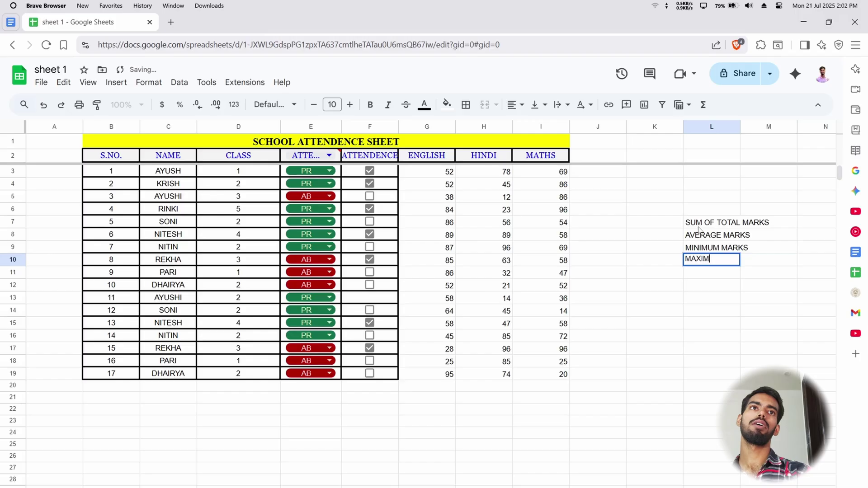
{"action": "type", "text": "UM MARKS"}
{"action": "key", "text": "Return"}
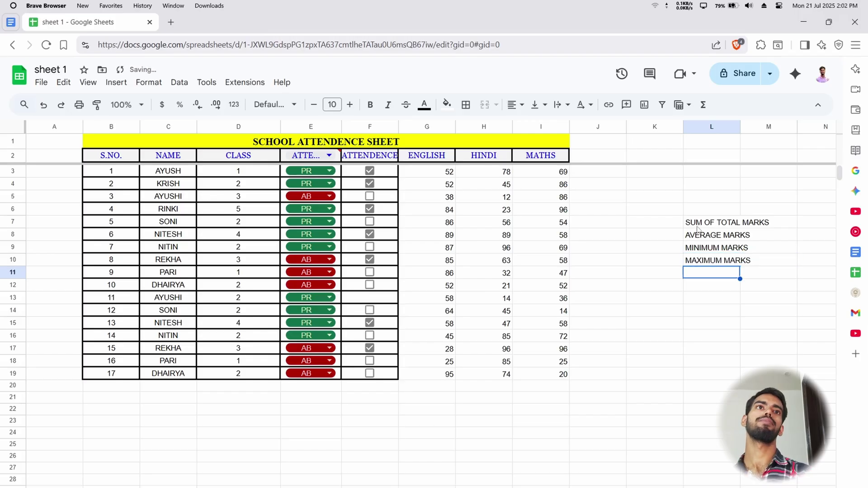
{"action": "double_click", "coordinate": [739, 128]}
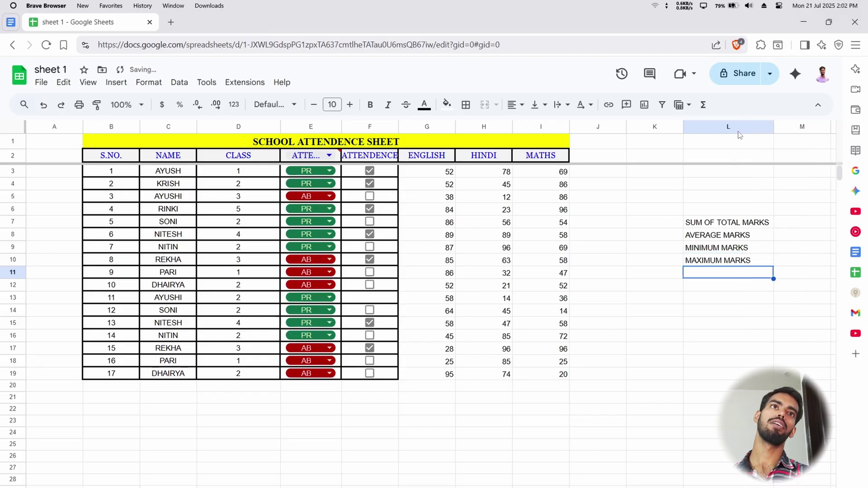
Merge cells L6:M6 above the summary labels and enter the heading TOTAL in capitals.
{"action": "left_click", "coordinate": [768, 225]}
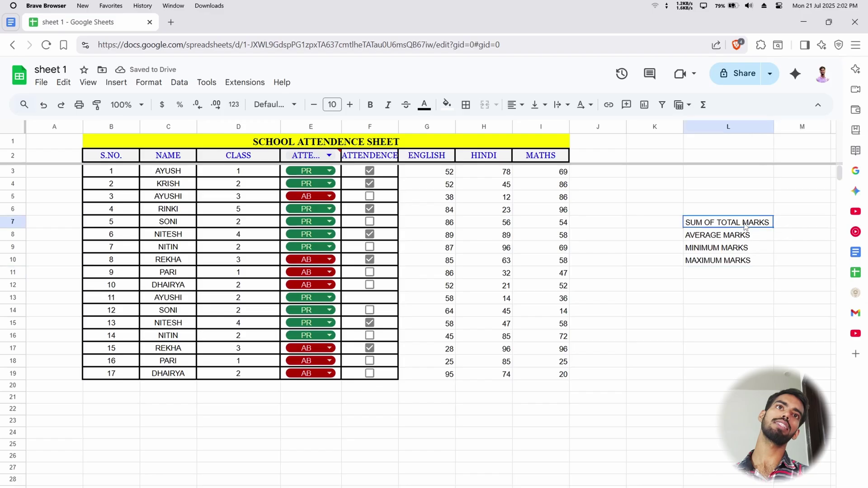
{"action": "left_click", "coordinate": [785, 228]}
{"action": "left_click_drag", "start_coordinate": [739, 213], "coordinate": [785, 209]}
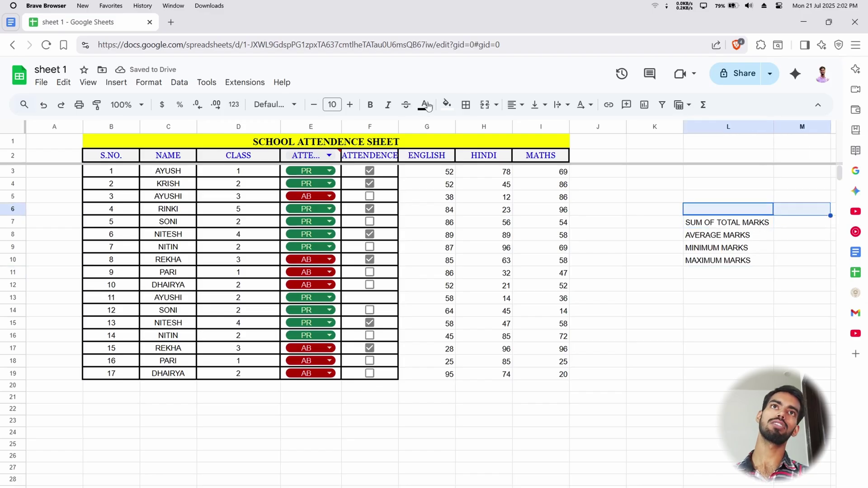
{"action": "left_click", "coordinate": [485, 104]}
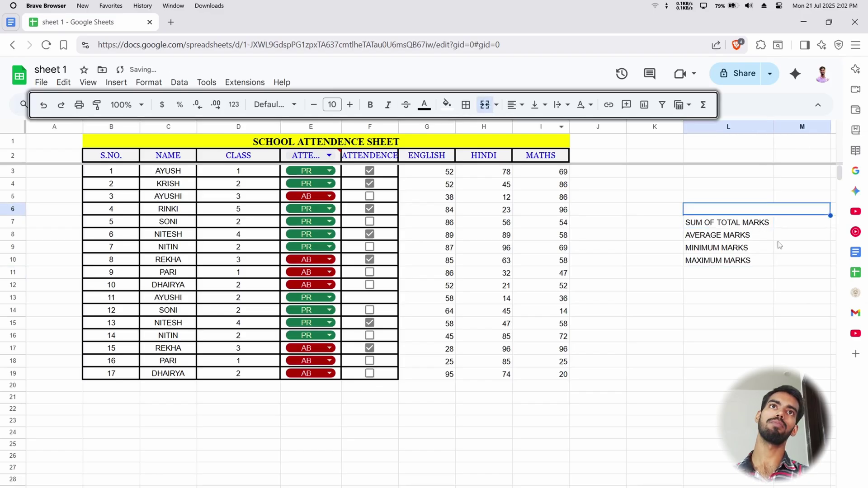
{"action": "left_click", "coordinate": [771, 212]}
{"action": "type", "text": "total"}
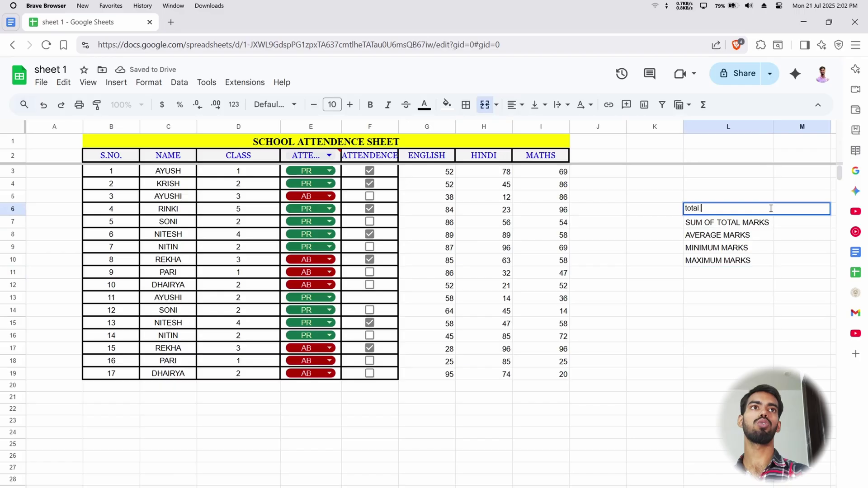
{"action": "key", "text": "BackSpace"}
{"action": "type", "text": "TOTA"}
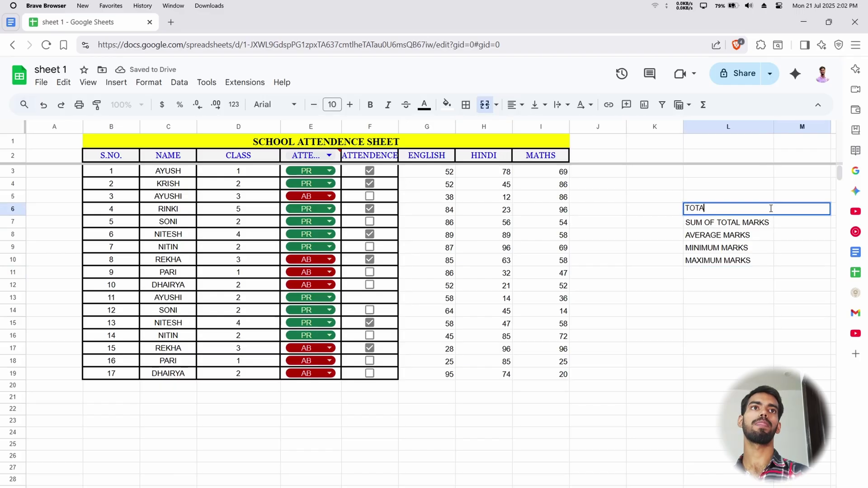
{"action": "type", "text": "L"}
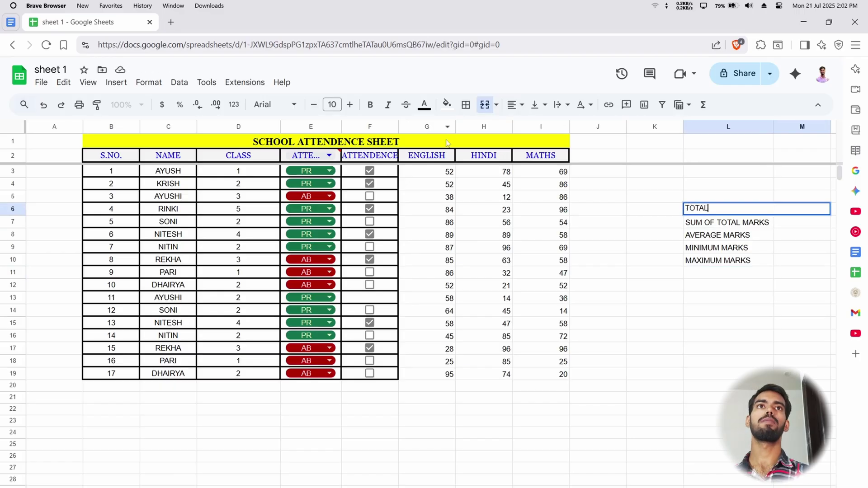
Copy the formatting of the SCHOOL ATTENDENCE SHEET title onto the TOTAL heading in L6:M6.
{"action": "left_click", "coordinate": [223, 145]}
{"action": "left_click", "coordinate": [97, 104]}
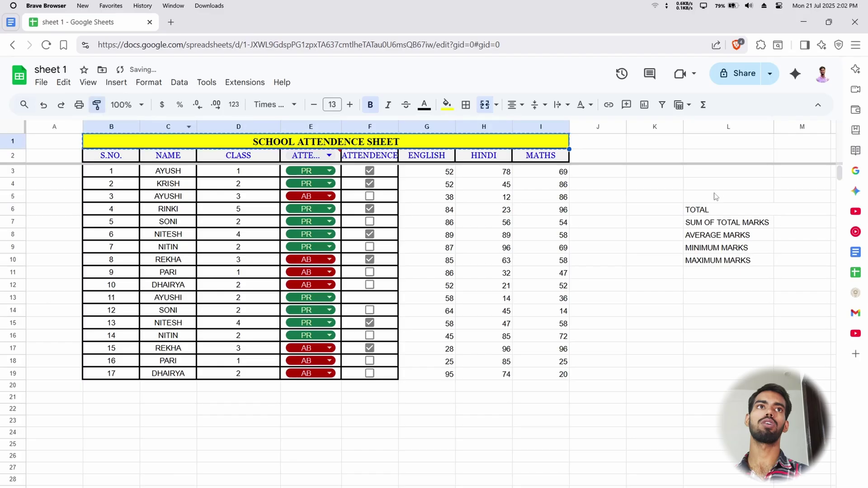
{"action": "left_click", "coordinate": [706, 213]}
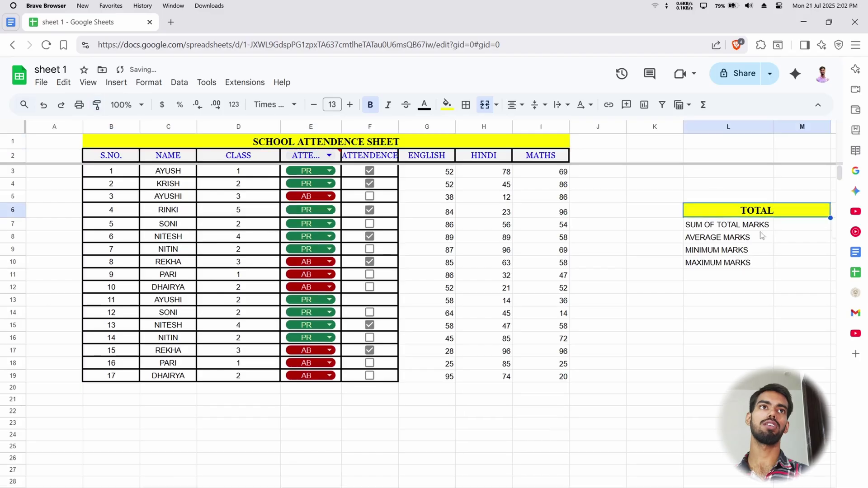
Shorten the first summary label in L7 to SUM.
{"action": "left_click", "coordinate": [727, 226]}
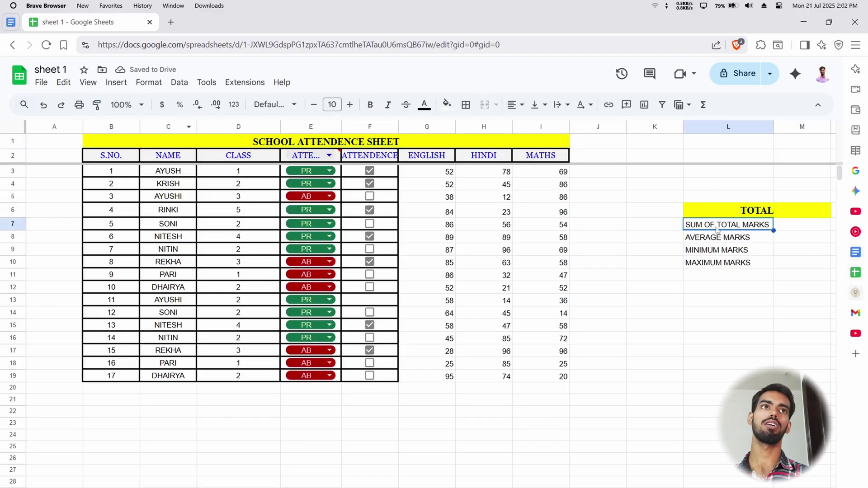
{"action": "double_click", "coordinate": [740, 225]}
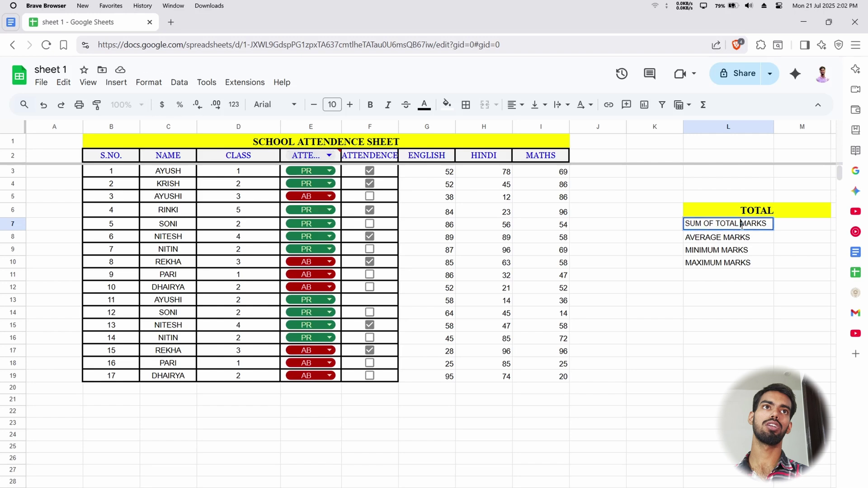
{"action": "key", "text": "BackSpace"}
{"action": "key", "text": "BackSpace"}
{"action": "key", "text": "BackSpace"}
{"action": "key", "text": "BackSpace"}
{"action": "key", "text": "BackSpace"}
{"action": "key", "text": "BackSpace"}
{"action": "key", "text": "BackSpace"}
{"action": "key", "text": "BackSpace"}
{"action": "key", "text": "BackSpace"}
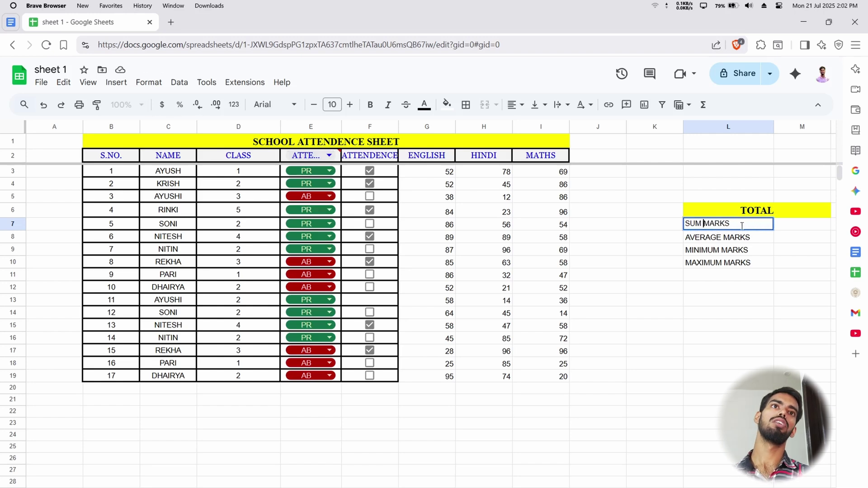
{"action": "key", "text": "BackSpace"}
{"action": "key", "text": "Delete"}
{"action": "key", "text": "Delete"}
{"action": "key", "text": "Delete"}
{"action": "key", "text": "Delete"}
{"action": "key", "text": "Delete"}
{"action": "left_click", "coordinate": [725, 345]}
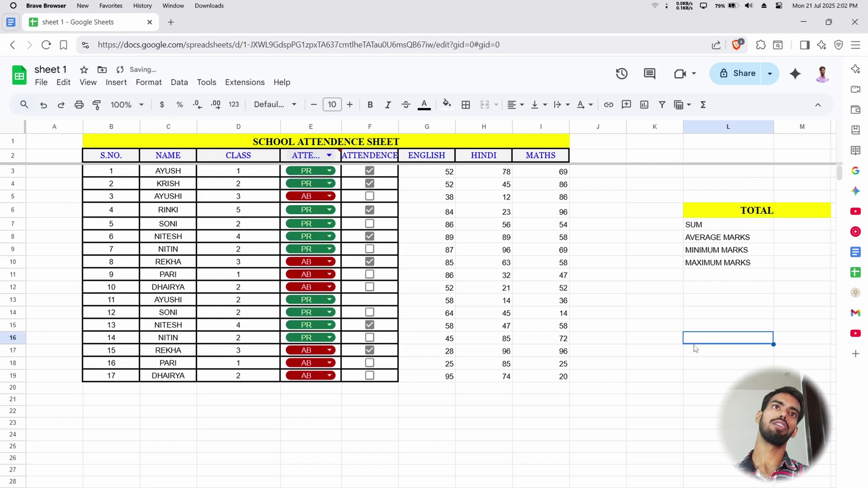
Copy the summary block L6:M10 and paste it below the attendance table, starting at E21.
{"action": "left_click_drag", "start_coordinate": [720, 209], "coordinate": [815, 271]}
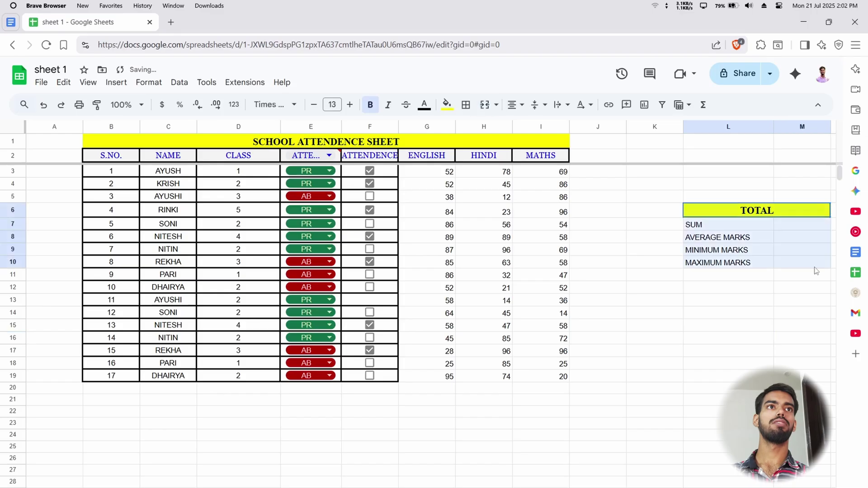
{"action": "key", "text": "ctrl+c"}
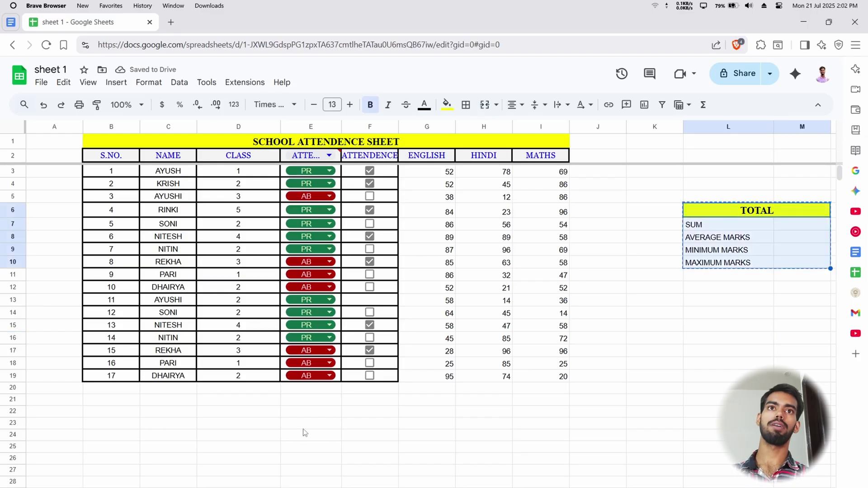
{"action": "left_click", "coordinate": [313, 402]}
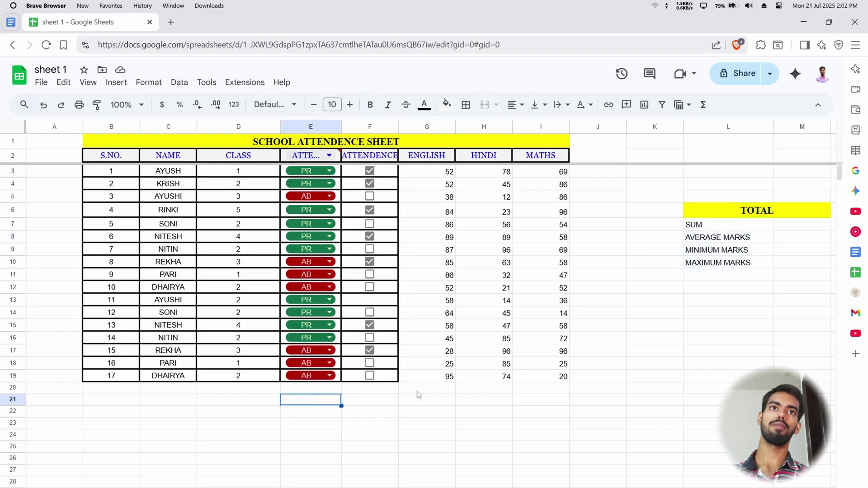
{"action": "key", "text": "ctrl+v"}
Enter the formula =SUM(G3:G19) in G22 to total the ENGLISH marks.
{"action": "left_click", "coordinate": [435, 416]}
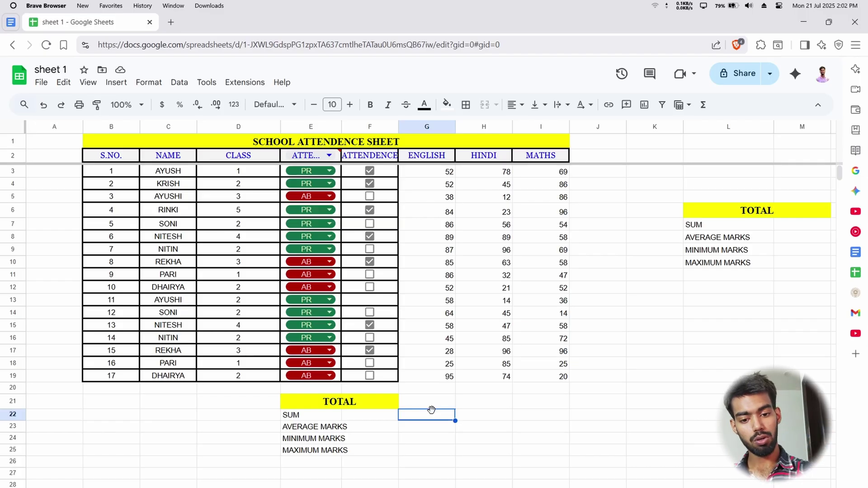
{"action": "type", "text": "="}
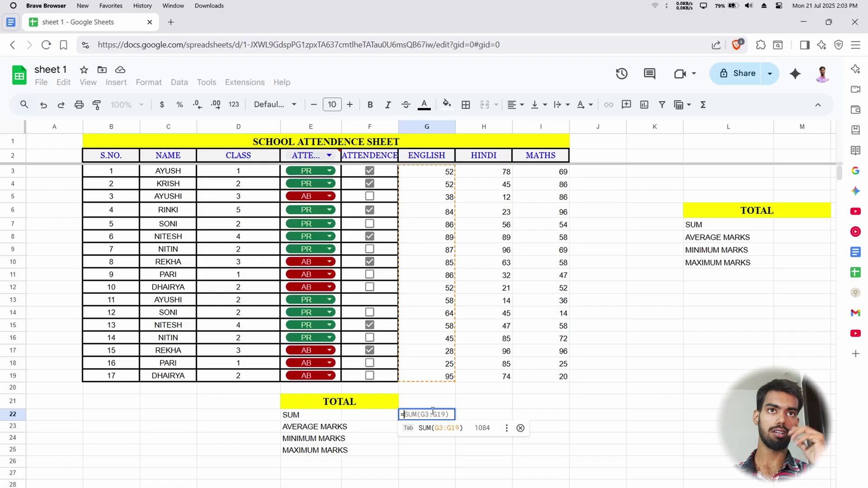
{"action": "type", "text": "sum"}
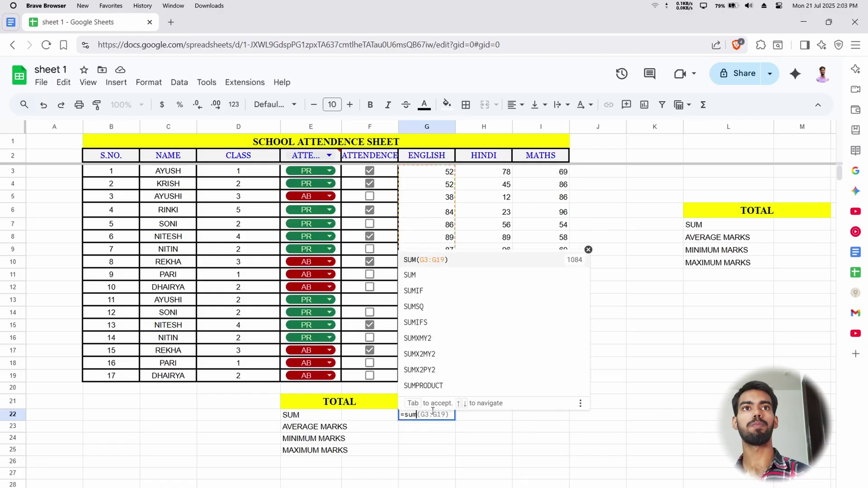
{"action": "key", "text": "Tab"}
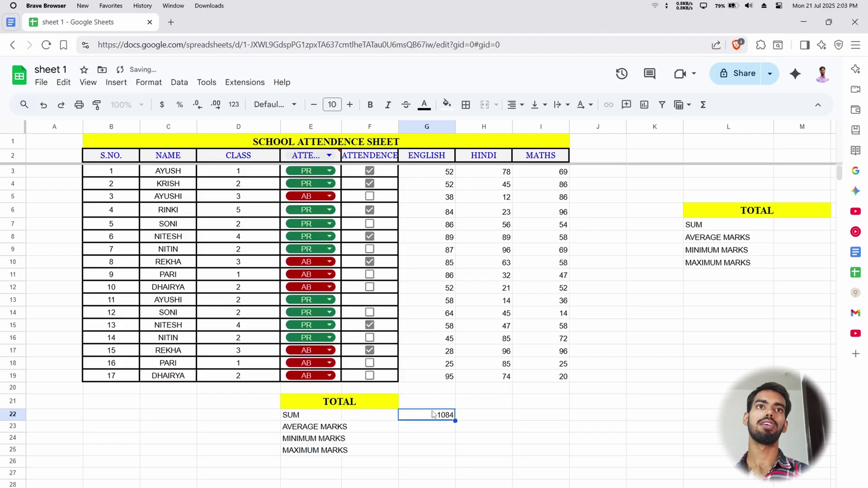
Inspect the SUM formula in G22 and turn on display of the formula bar.
{"action": "double_click", "coordinate": [434, 415]}
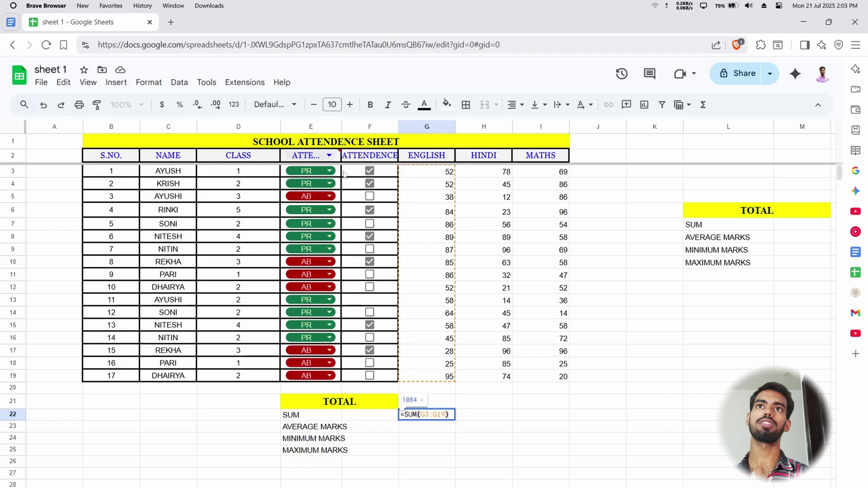
{"action": "left_click", "coordinate": [417, 173]}
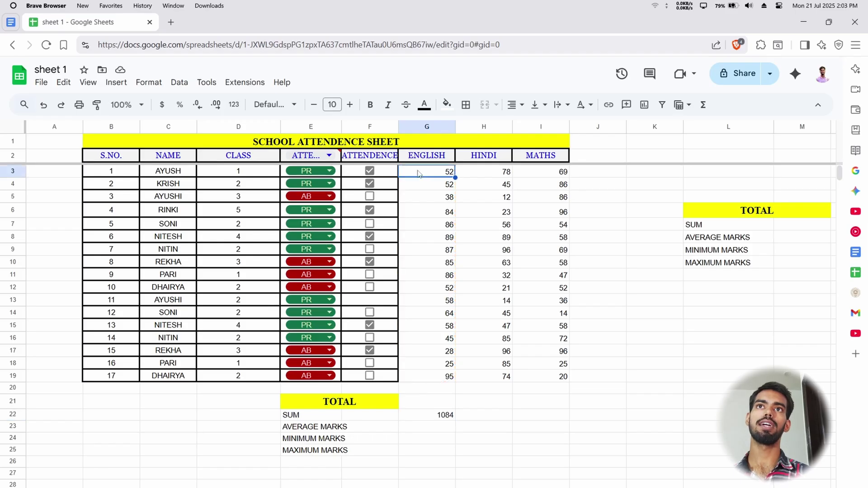
{"action": "left_click", "coordinate": [443, 411]}
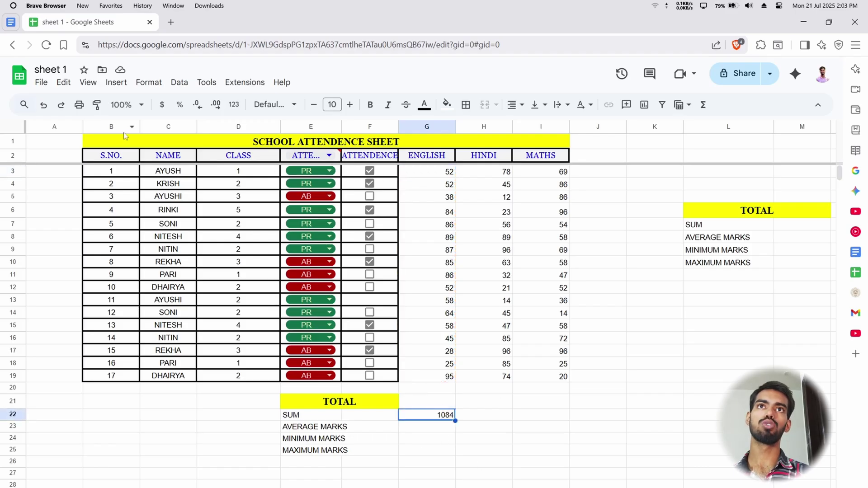
{"action": "double_click", "coordinate": [427, 414]}
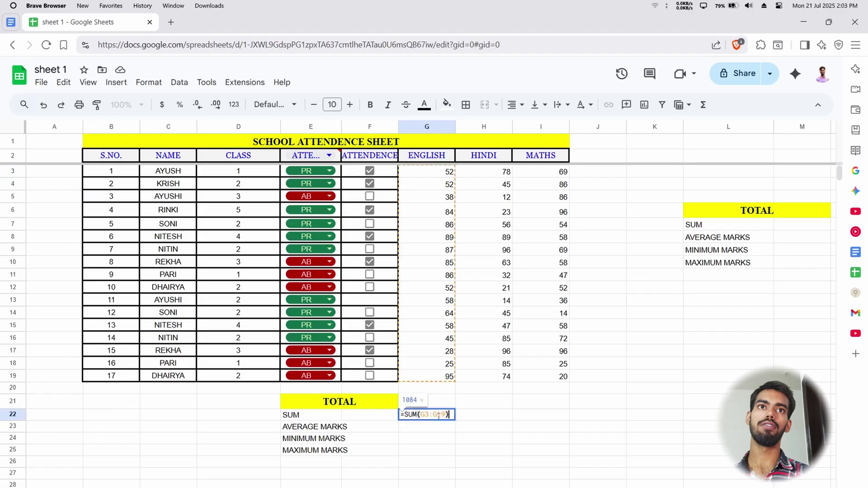
{"action": "left_click", "coordinate": [88, 82]}
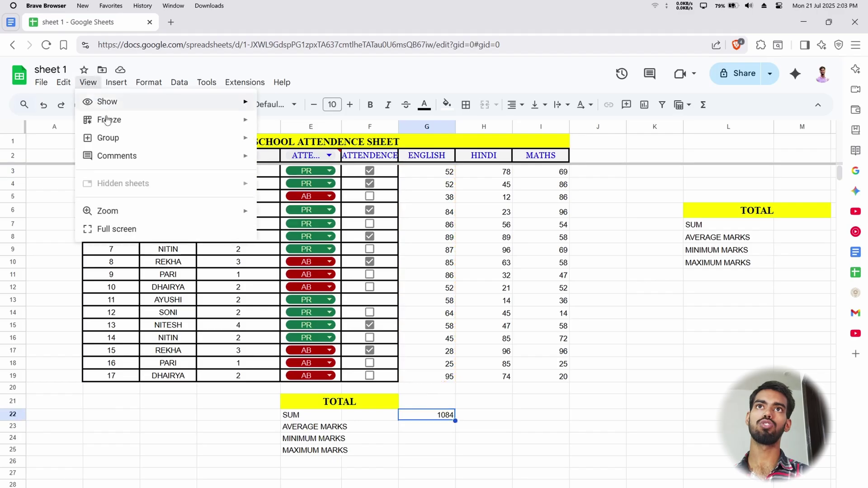
{"action": "mouse_move", "coordinate": [108, 102]}
{"action": "left_click", "coordinate": [311, 106]}
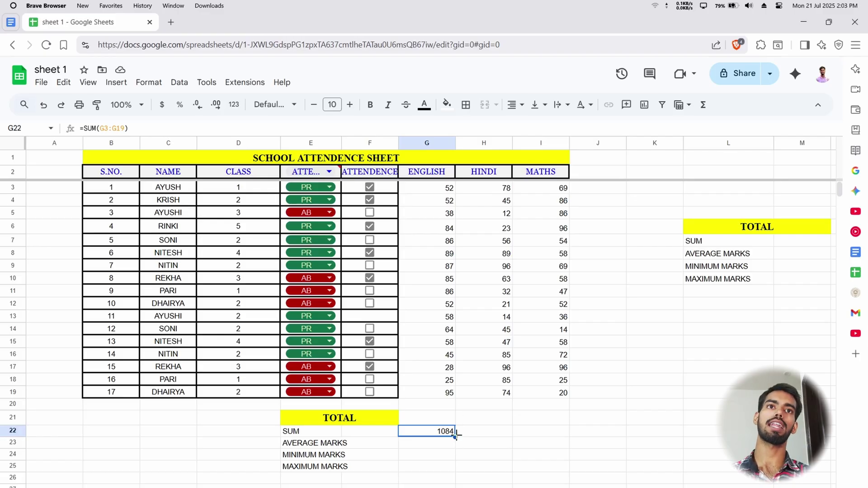
Fill the SUM formula from G22 across to H22:I22 and check the copied formulas for HINDI and MATHS.
{"action": "left_click_drag", "start_coordinate": [455, 435], "coordinate": [563, 437]}
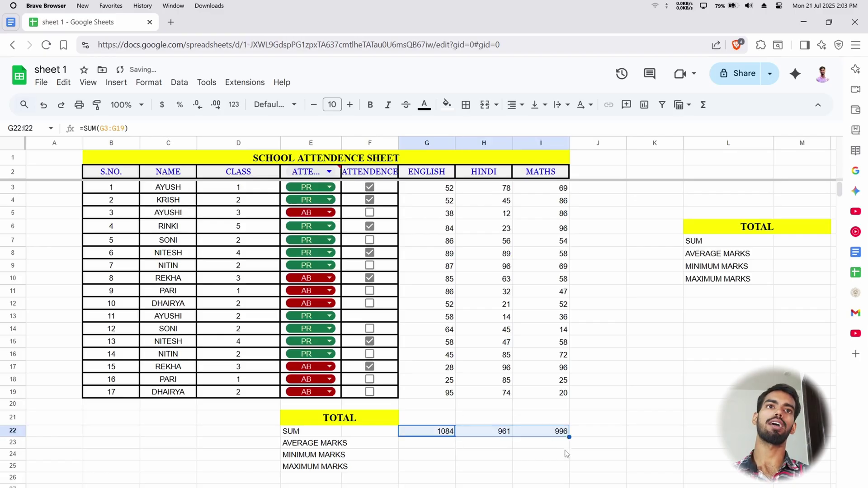
{"action": "left_click", "coordinate": [491, 433]}
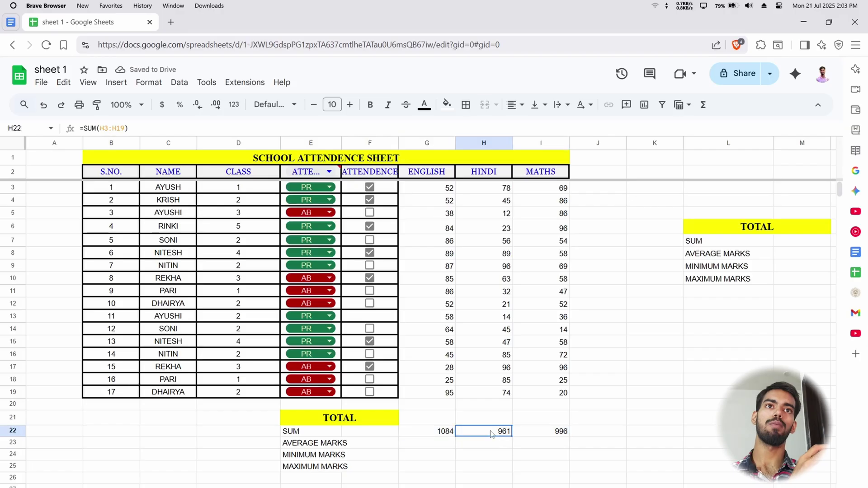
{"action": "double_click", "coordinate": [492, 433]}
{"action": "double_click", "coordinate": [546, 433]}
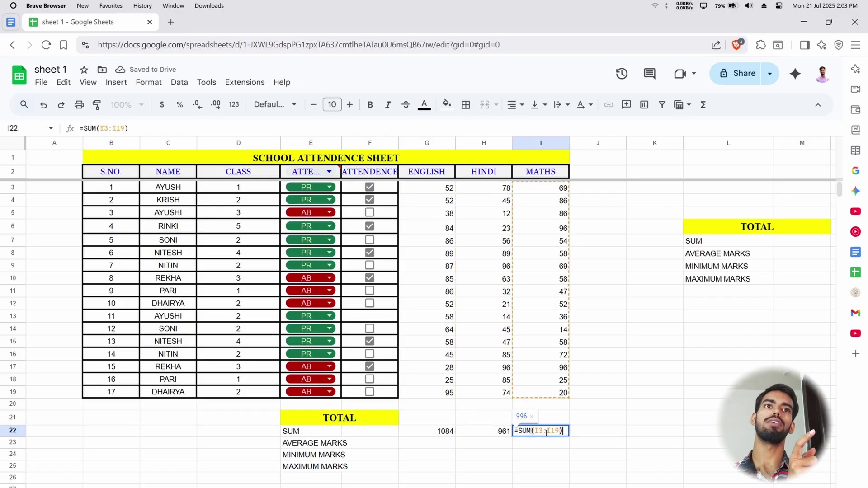
{"action": "left_click", "coordinate": [547, 445]}
Compare the cell ranges used by the SUM formulas in G22 and H22.
{"action": "left_click", "coordinate": [494, 434]}
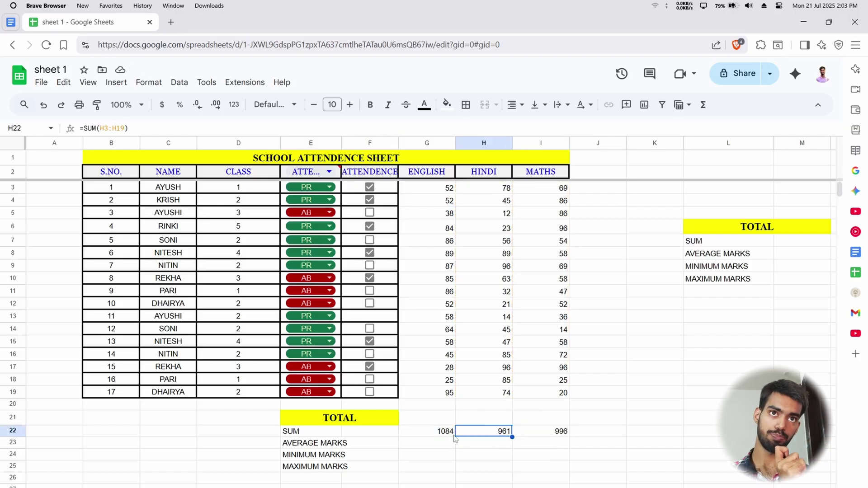
{"action": "left_click", "coordinate": [453, 436]}
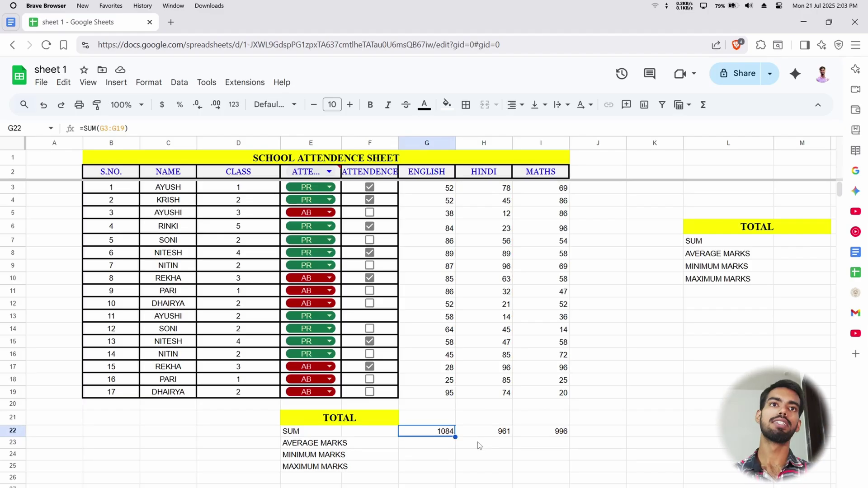
{"action": "double_click", "coordinate": [440, 432]}
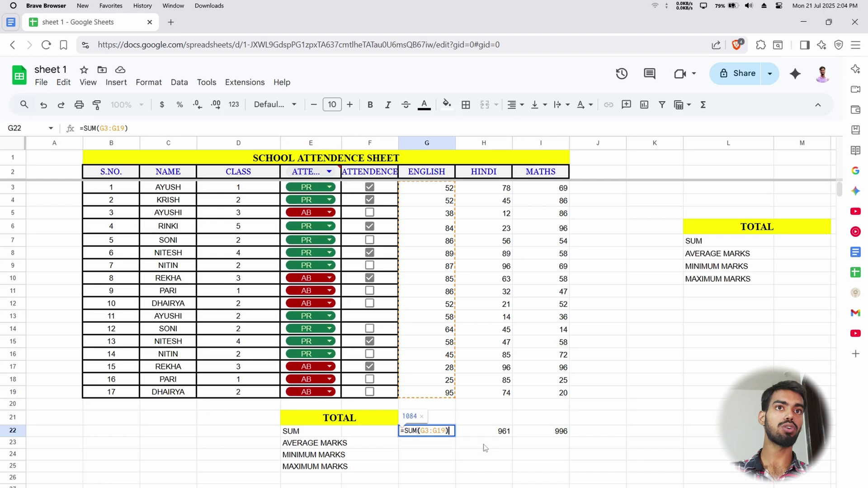
{"action": "key", "text": "Escape"}
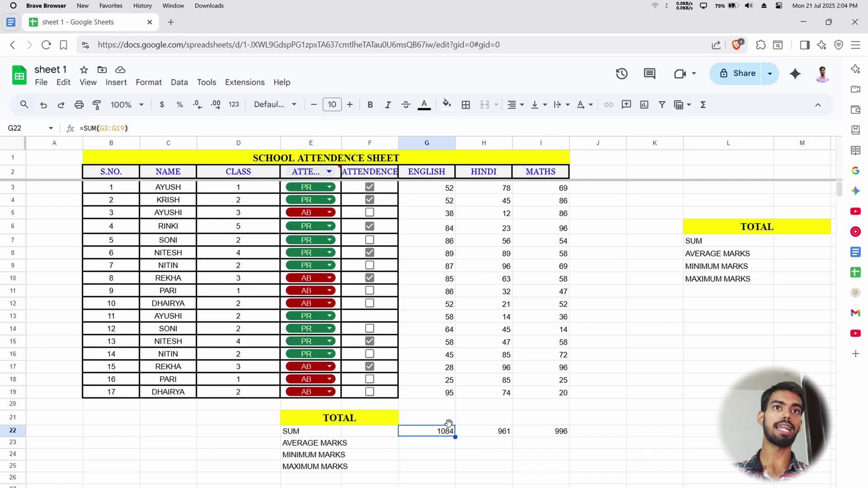
{"action": "left_click", "coordinate": [497, 432]}
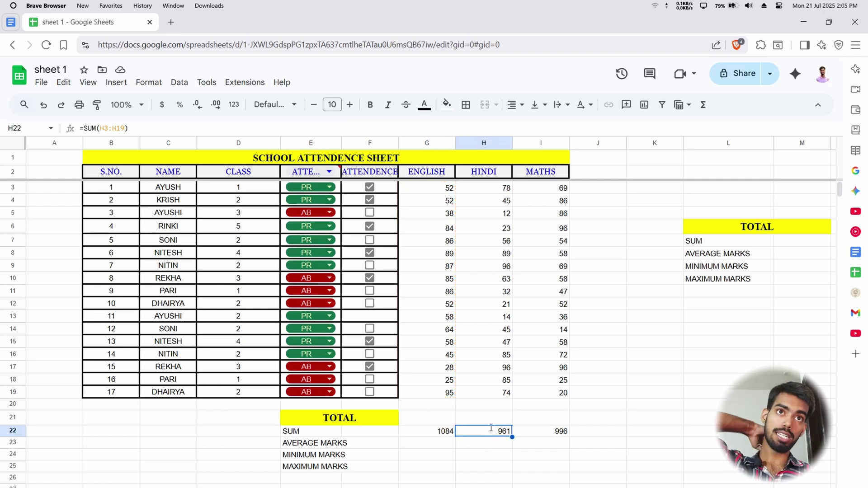
{"action": "double_click", "coordinate": [497, 432]}
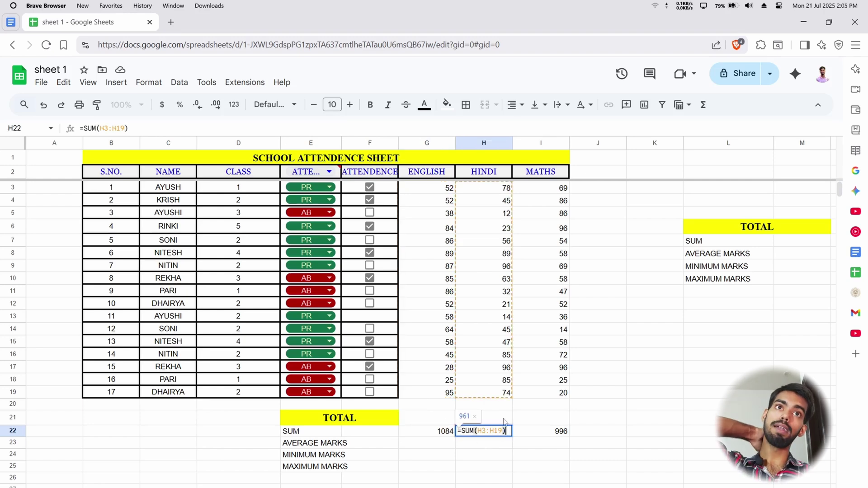
{"action": "left_click", "coordinate": [551, 446]}
{"action": "left_click", "coordinate": [451, 432]}
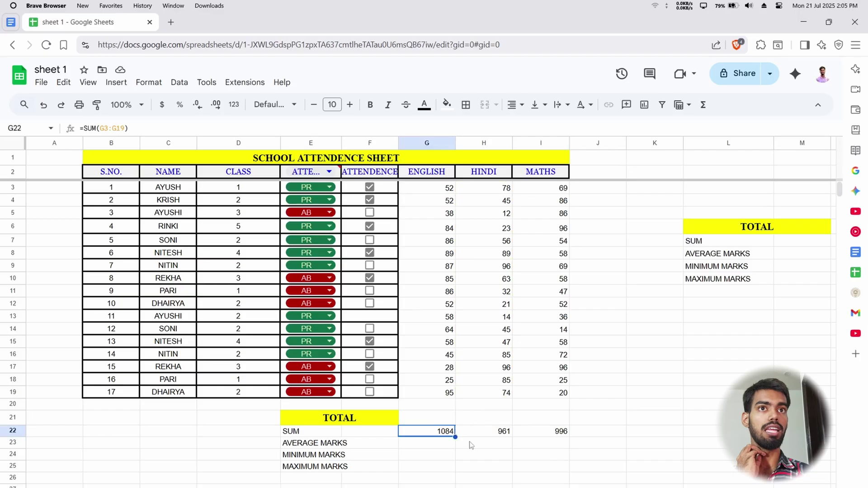
{"action": "double_click", "coordinate": [443, 435]}
Clear the copied SUM formulas from H22:I22.
{"action": "left_click_drag", "start_coordinate": [474, 436], "coordinate": [529, 433]}
{"action": "key", "text": "Delete"}
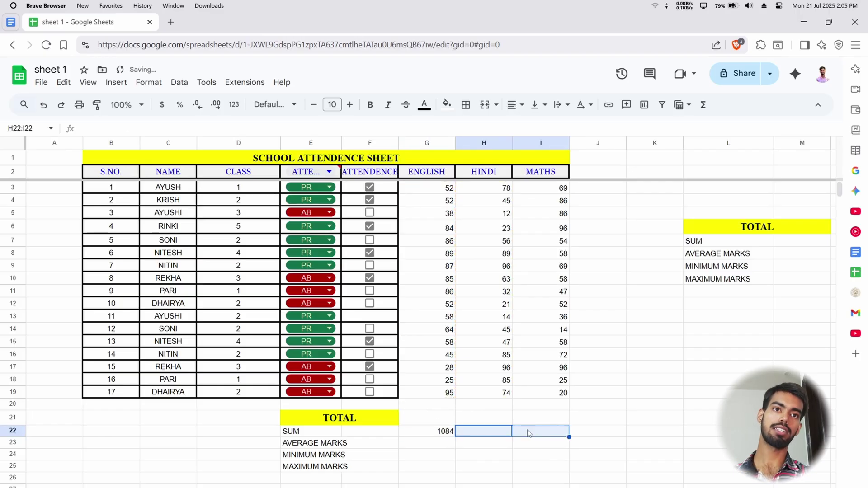
Make the range in G22 absolute so that the formula reads =SUM($G$3:$G$19).
{"action": "left_click", "coordinate": [451, 434]}
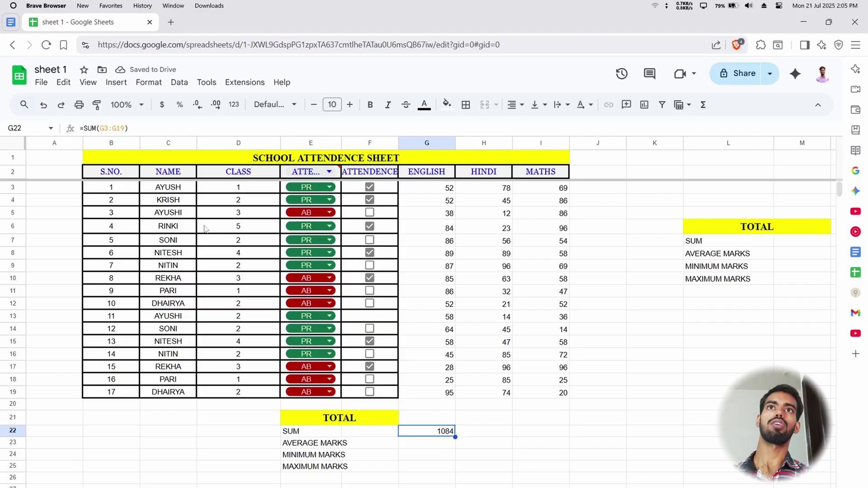
{"action": "double_click", "coordinate": [441, 433]}
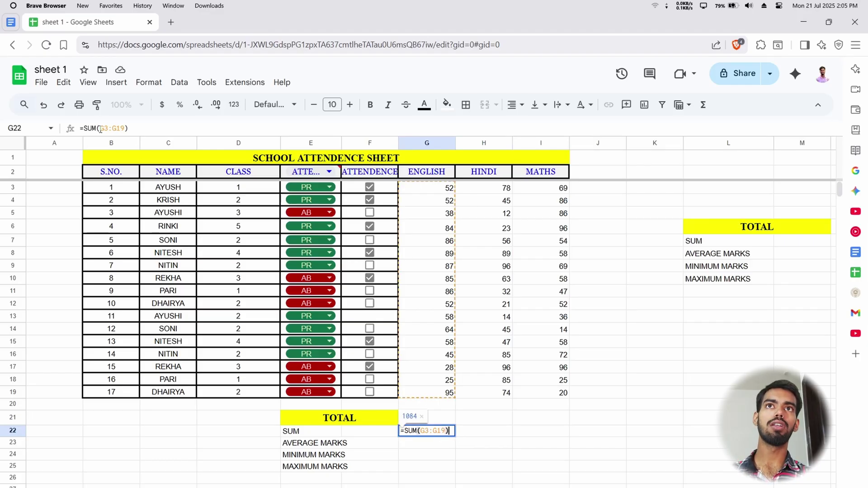
{"action": "left_click_drag", "start_coordinate": [100, 128], "coordinate": [125, 128]}
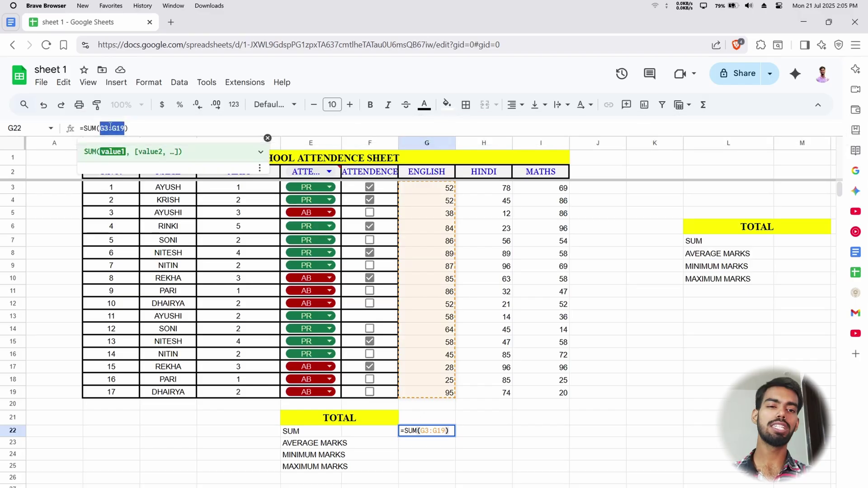
{"action": "key", "text": "F4"}
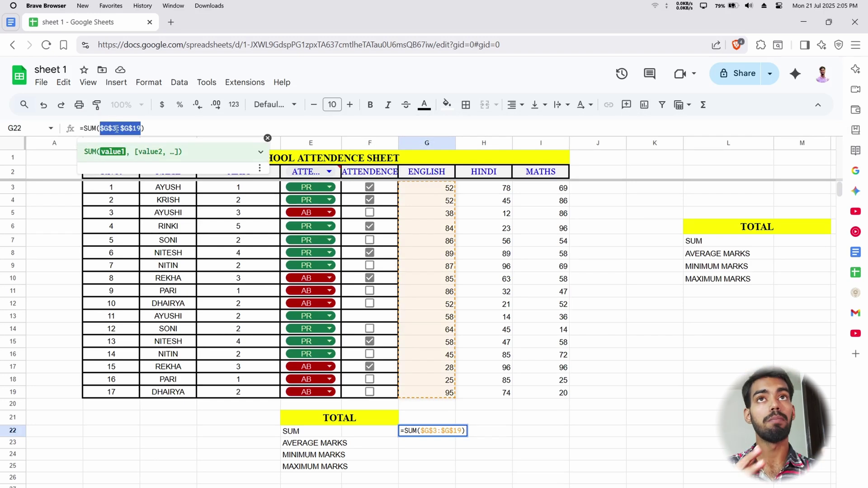
{"action": "key", "text": "Return"}
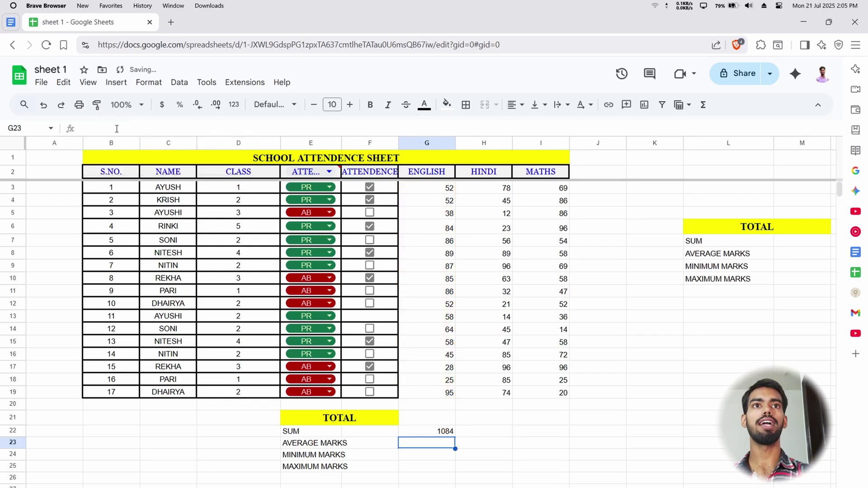
Fill the absolute SUM formula from G22 across to H22:I22 and clear the copy in H22.
{"action": "key", "text": "Up"}
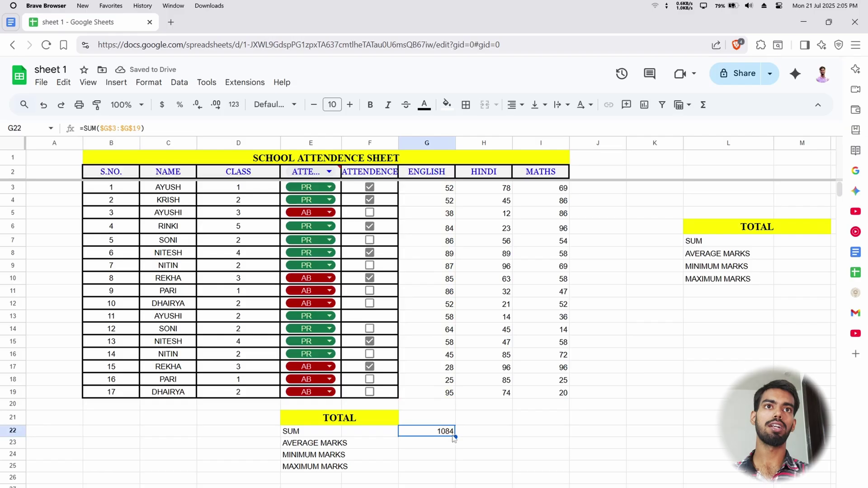
{"action": "left_click_drag", "start_coordinate": [456, 435], "coordinate": [570, 446]}
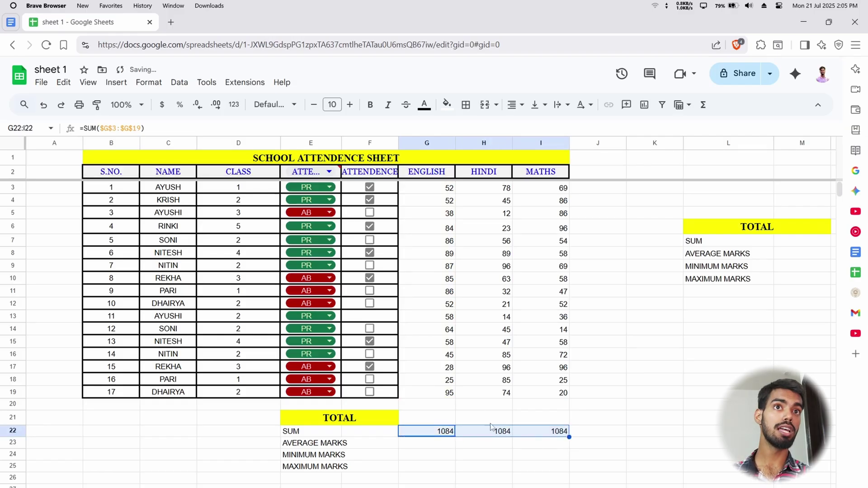
{"action": "left_click", "coordinate": [495, 443]}
{"action": "left_click", "coordinate": [495, 434]}
{"action": "key", "text": "Delete"}
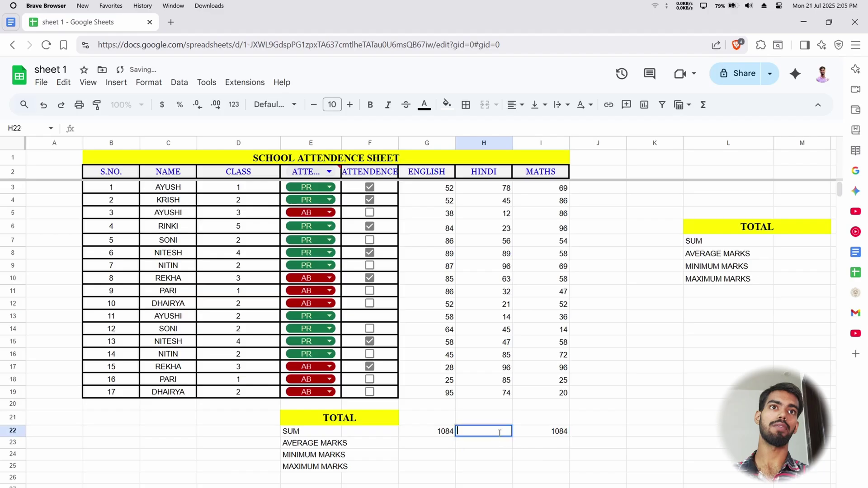
Examine the cell range used by the copied SUM formula in I22.
{"action": "left_click", "coordinate": [486, 445]}
{"action": "left_click", "coordinate": [442, 433]}
{"action": "left_click", "coordinate": [546, 433]}
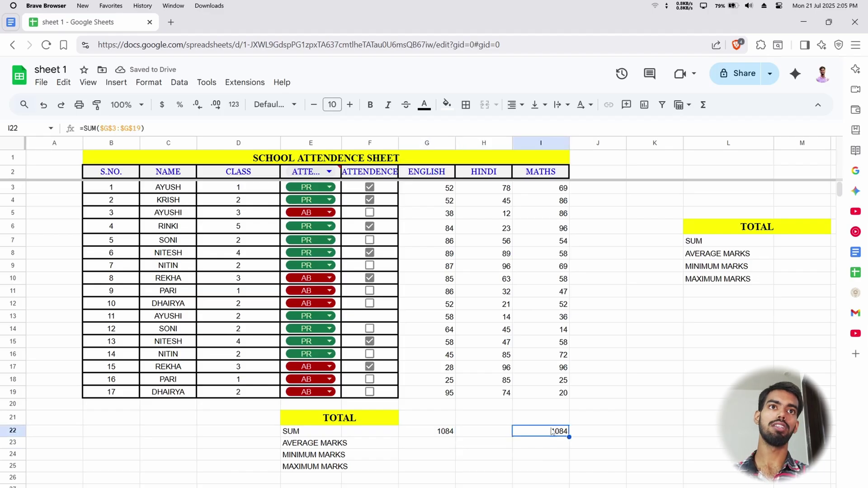
{"action": "double_click", "coordinate": [547, 433]}
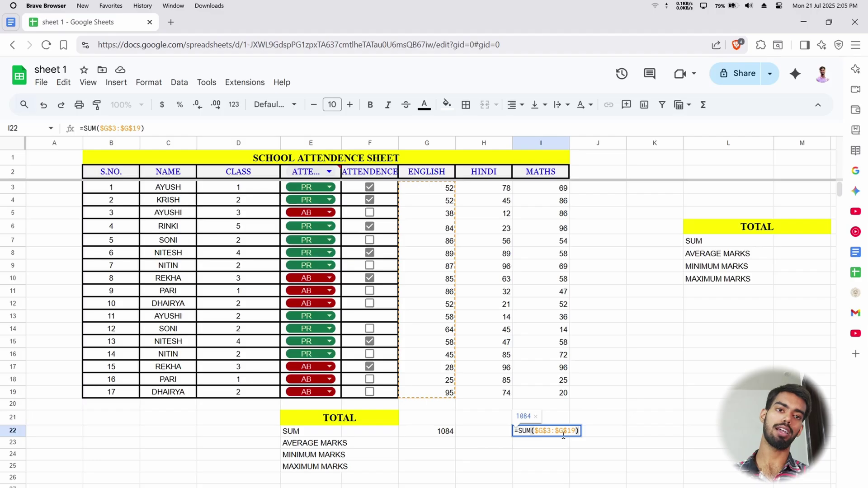
{"action": "left_click", "coordinate": [553, 465]}
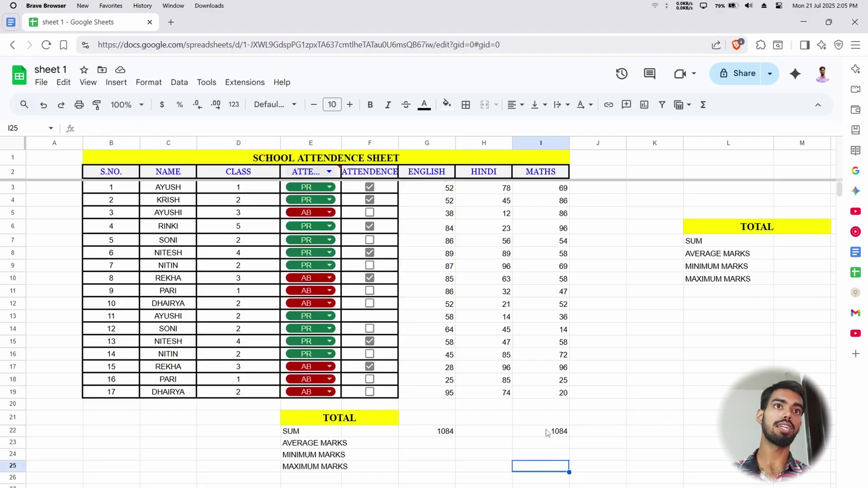
Clear I22 and fill the absolute SUM formula from G22 across to H22:I22 again.
{"action": "left_click", "coordinate": [545, 435]}
{"action": "key", "text": "Delete"}
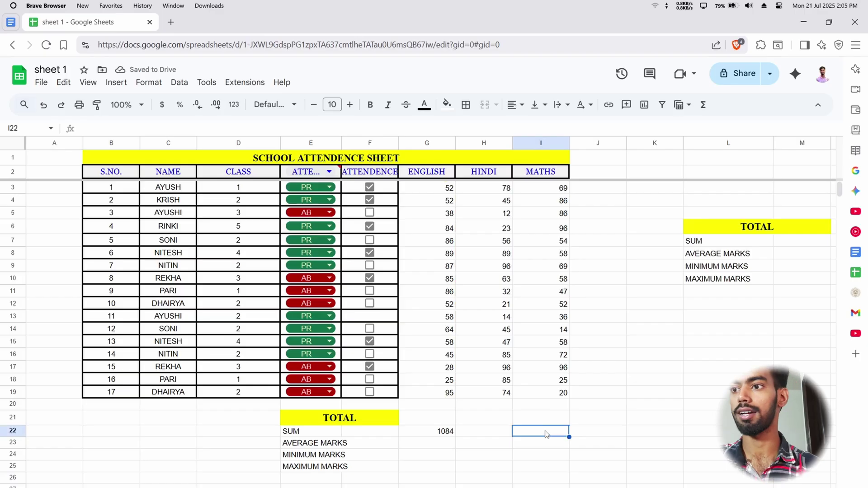
{"action": "left_click", "coordinate": [452, 432]}
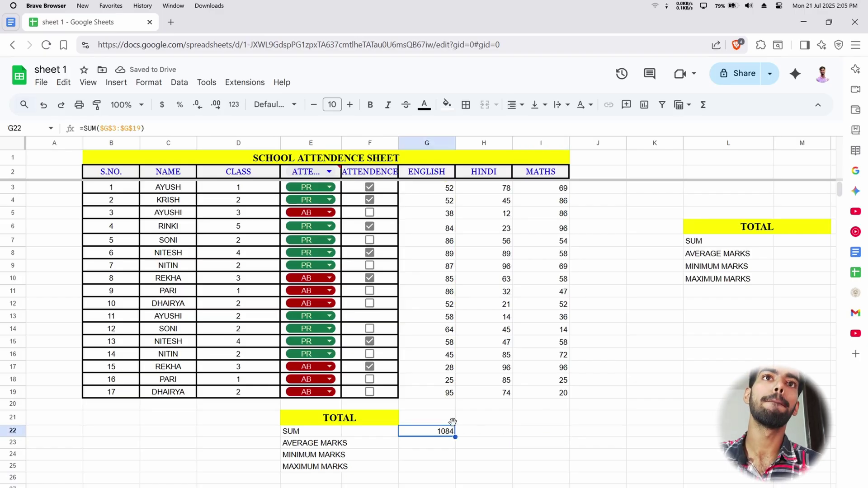
{"action": "left_click_drag", "start_coordinate": [455, 437], "coordinate": [542, 431]}
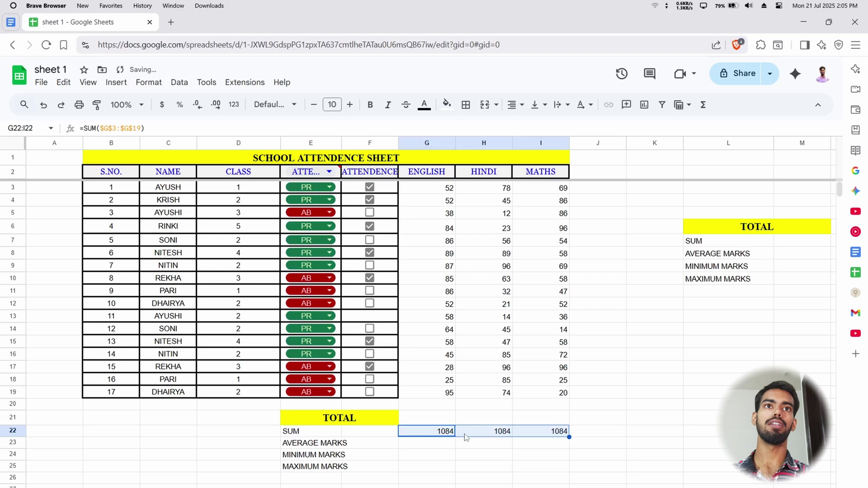
Make the range in G22 relative again so that the formula reads =SUM(G3:G19).
{"action": "double_click", "coordinate": [444, 432]}
{"action": "triple_click", "coordinate": [428, 432]}
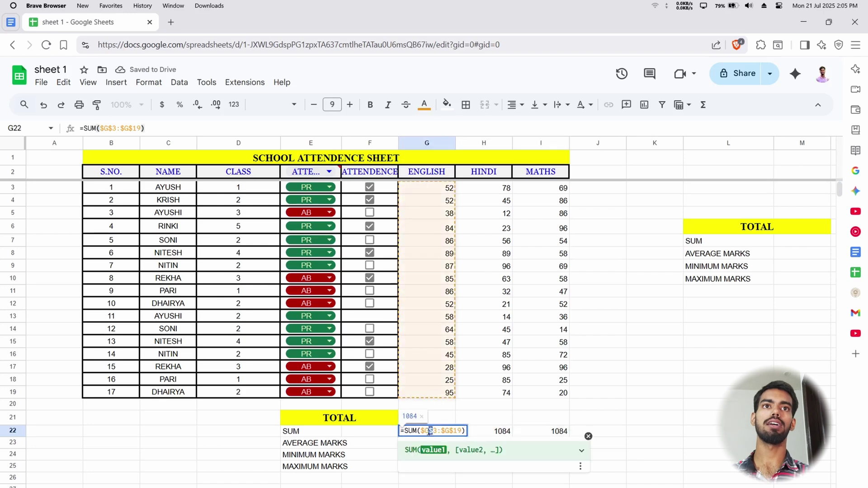
{"action": "left_click_drag", "start_coordinate": [464, 430], "coordinate": [420, 430]}
{"action": "key", "text": "F4"}
{"action": "key", "text": "F4"}
{"action": "key", "text": "F4"}
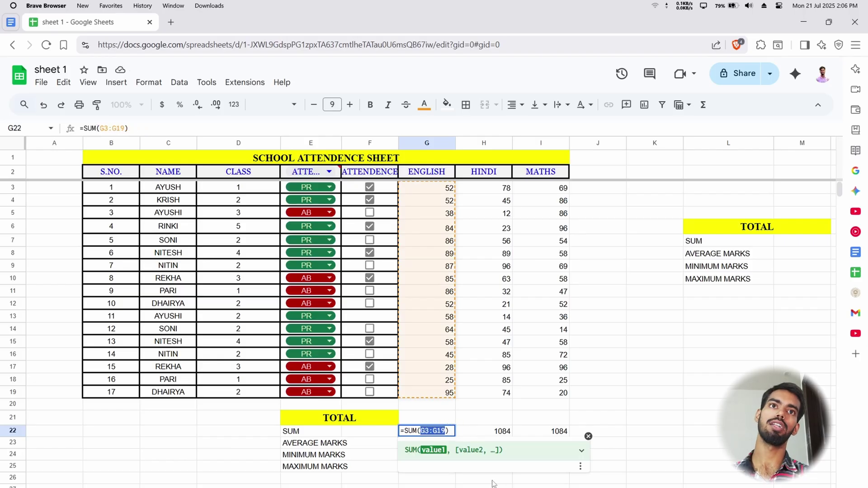
{"action": "key", "text": "Return"}
Fill the relative SUM formula from G22 across to H22:I22 for HINDI and MATHS.
{"action": "left_click", "coordinate": [448, 433]}
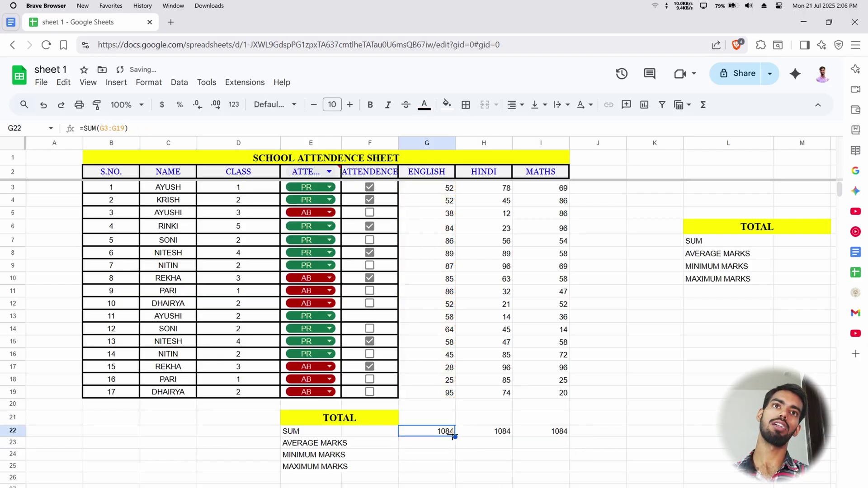
{"action": "left_click_drag", "start_coordinate": [456, 435], "coordinate": [548, 438]}
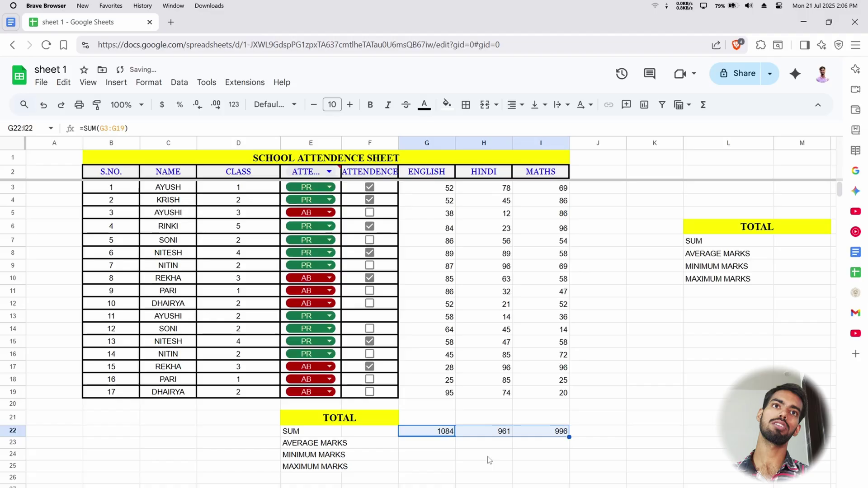
{"action": "left_click", "coordinate": [441, 447], "text": "shift"}
Enter =AVERAGE(G3:G19) in G23 for the average marks and fill it across to H23:I23.
{"action": "left_click", "coordinate": [441, 447]}
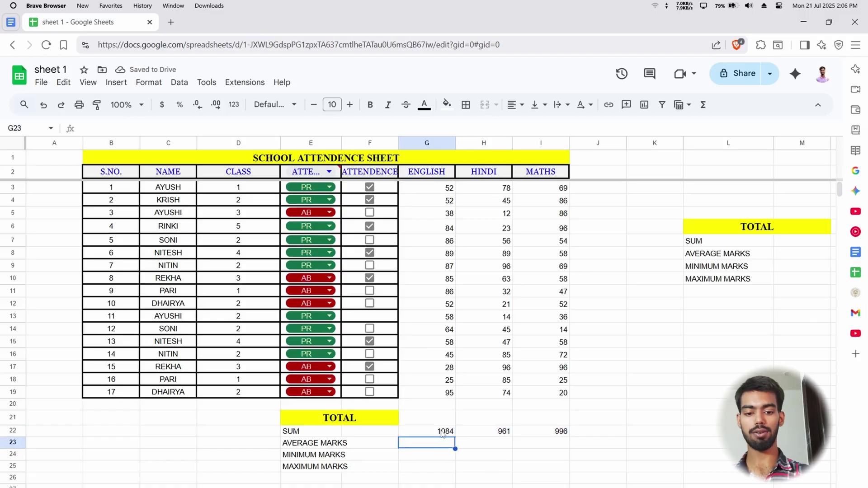
{"action": "type", "text": "=ave"}
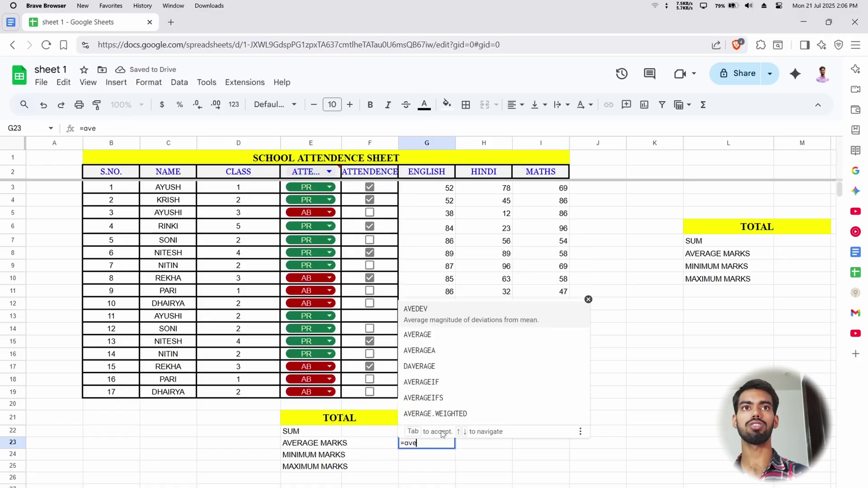
{"action": "key", "text": "Down"}
{"action": "key", "text": "Tab"}
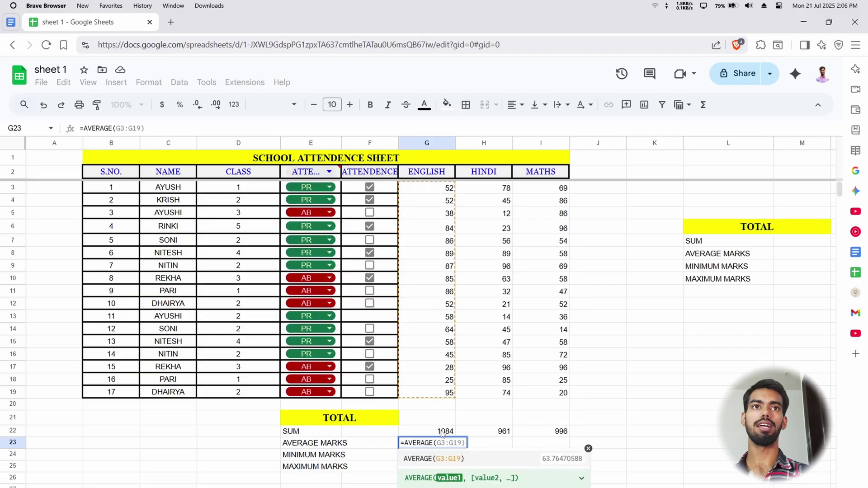
{"action": "key", "text": "Tab"}
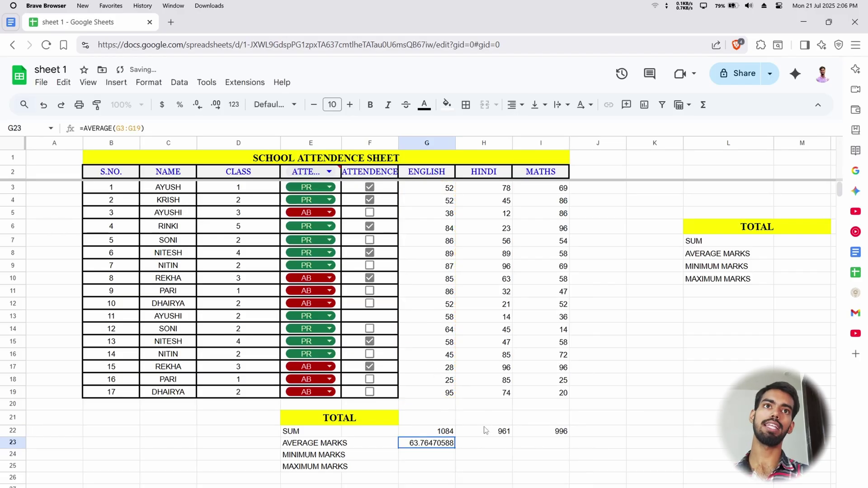
{"action": "left_click_drag", "start_coordinate": [455, 447], "coordinate": [565, 447]}
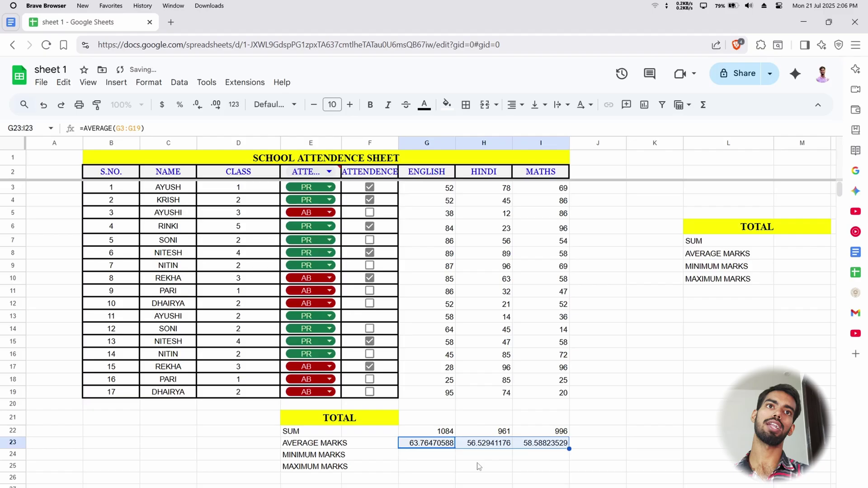
Enter =MIN(G3:G19) in G24 for the minimum marks and fill it across to H24:I24.
{"action": "left_click", "coordinate": [443, 460]}
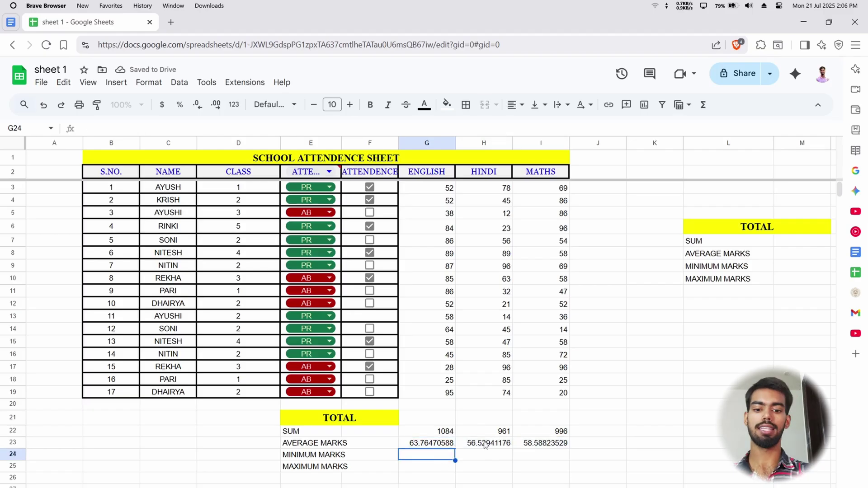
{"action": "type", "text": "=min"}
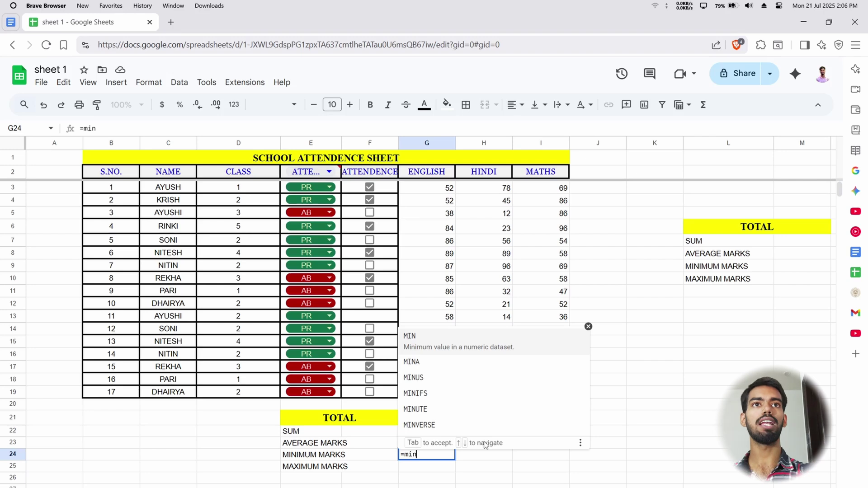
{"action": "key", "text": "Tab"}
{"action": "type", "text": "G3:G19"}
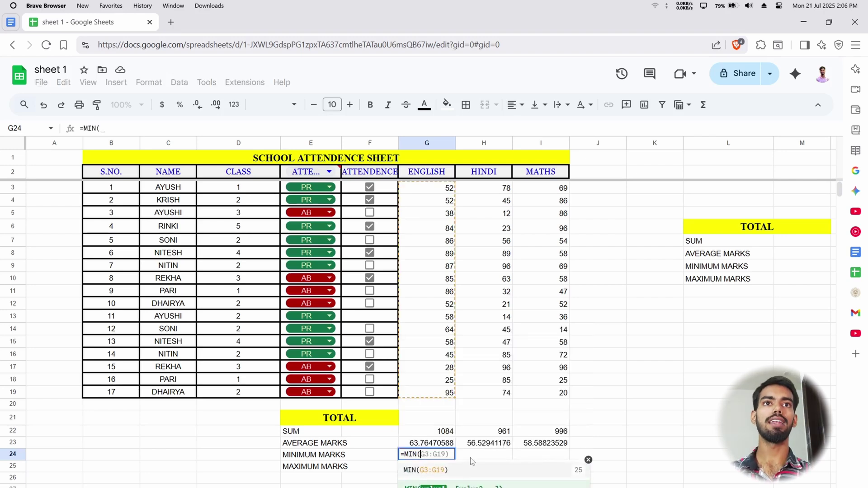
{"action": "key", "text": "Return"}
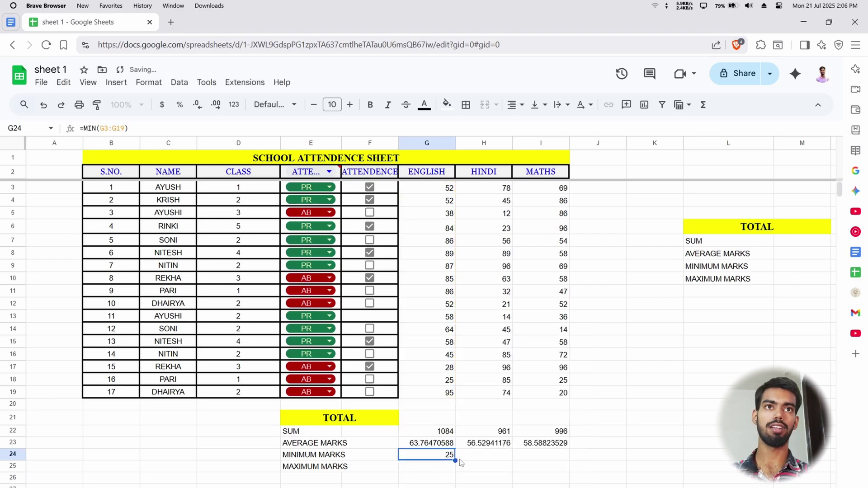
{"action": "left_click_drag", "start_coordinate": [455, 460], "coordinate": [568, 461]}
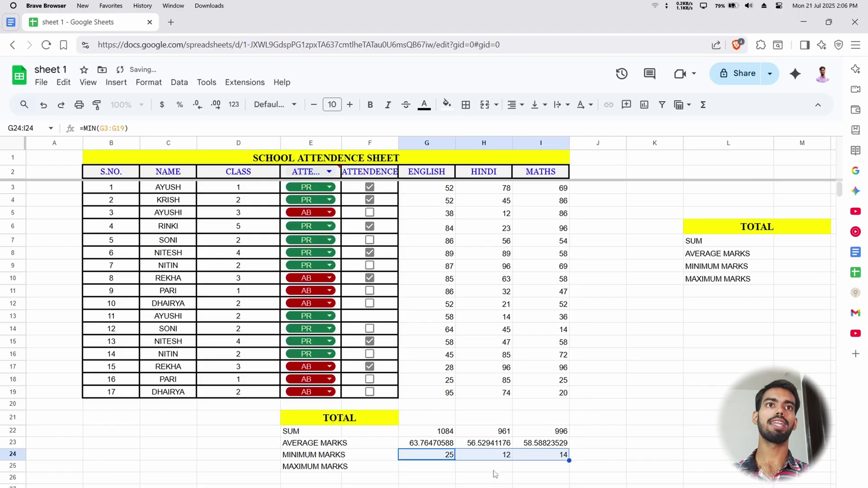
{"action": "left_click", "coordinate": [509, 457]}
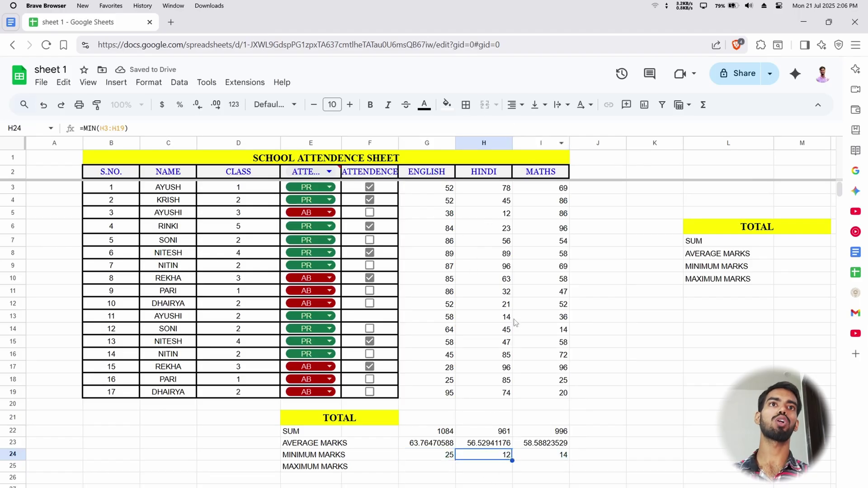
Enter =MAX(G22:G24) in G25 for the maximum marks and fill it across to H25:J25.
{"action": "left_click", "coordinate": [430, 470]}
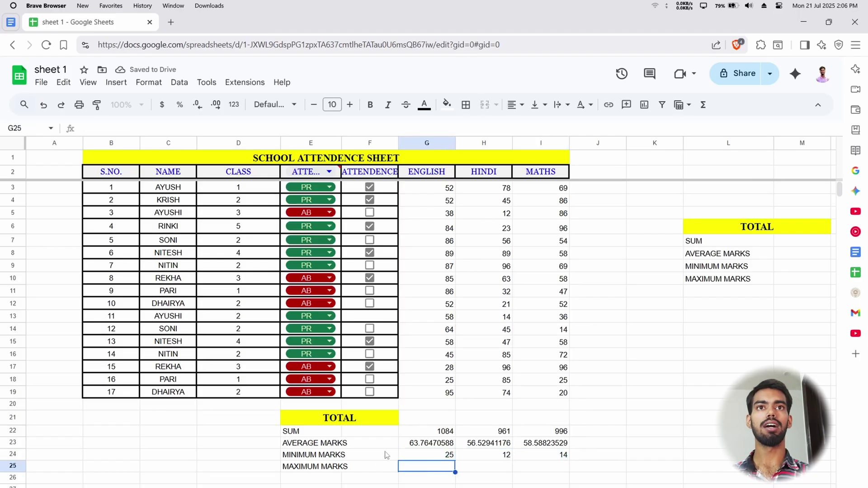
{"action": "type", "text": "=max"}
{"action": "key", "text": "Tab"}
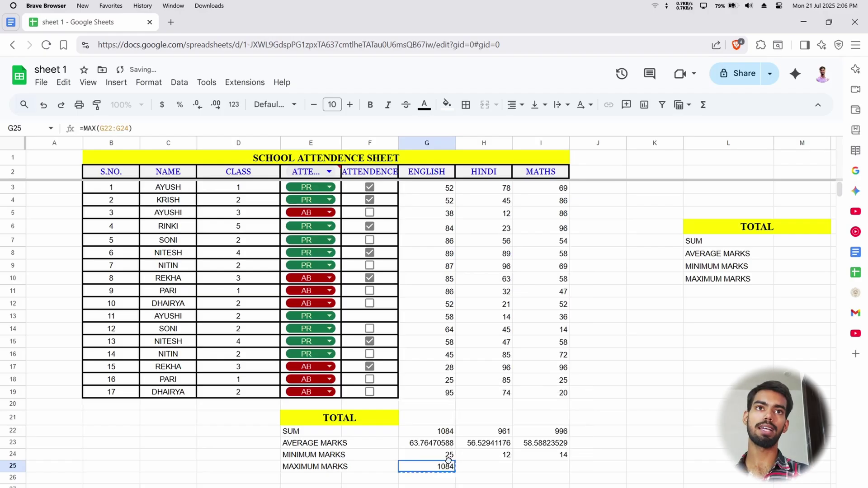
{"action": "left_click_drag", "start_coordinate": [455, 472], "coordinate": [597, 470]}
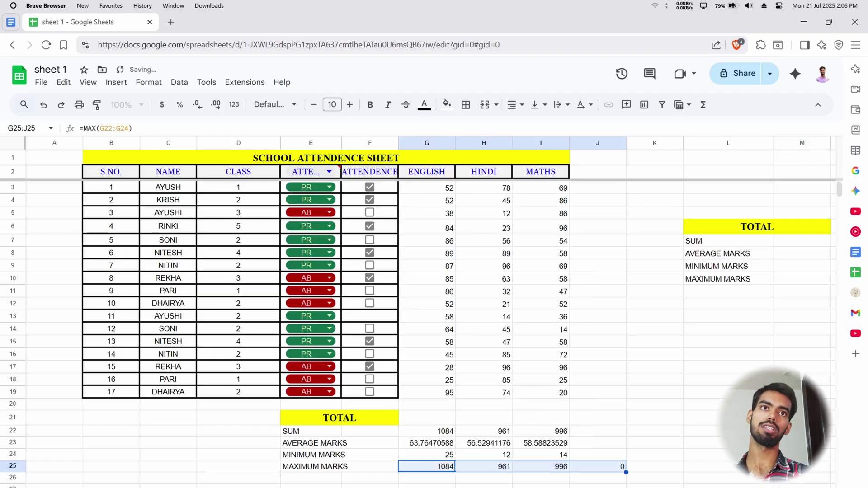
Clear the surplus MAX formula from J25.
{"action": "left_click", "coordinate": [616, 471]}
{"action": "key", "text": "Delete"}
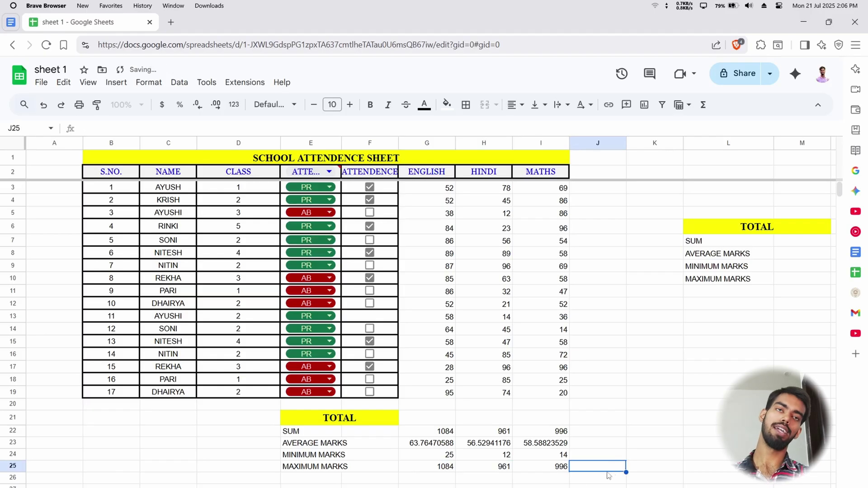
{"action": "left_click", "coordinate": [574, 485]}
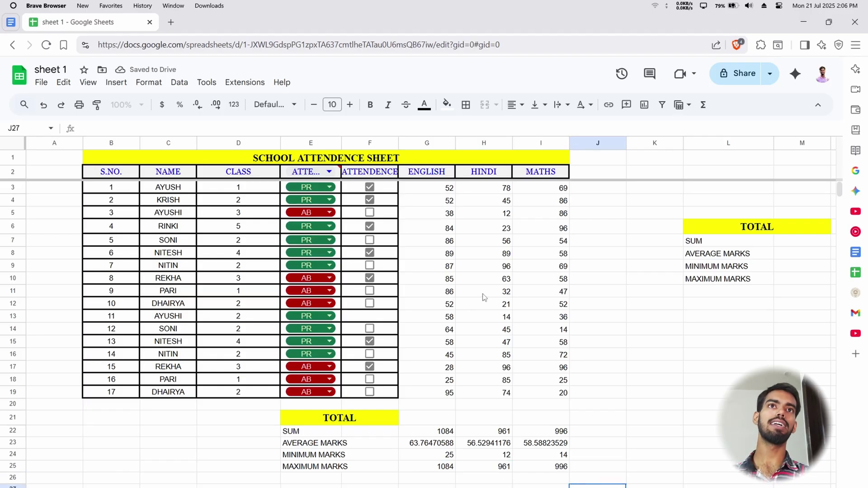
Enter =SUM(G3:I3) in M7 to add up the first student's three subject marks.
{"action": "left_click", "coordinate": [804, 244]}
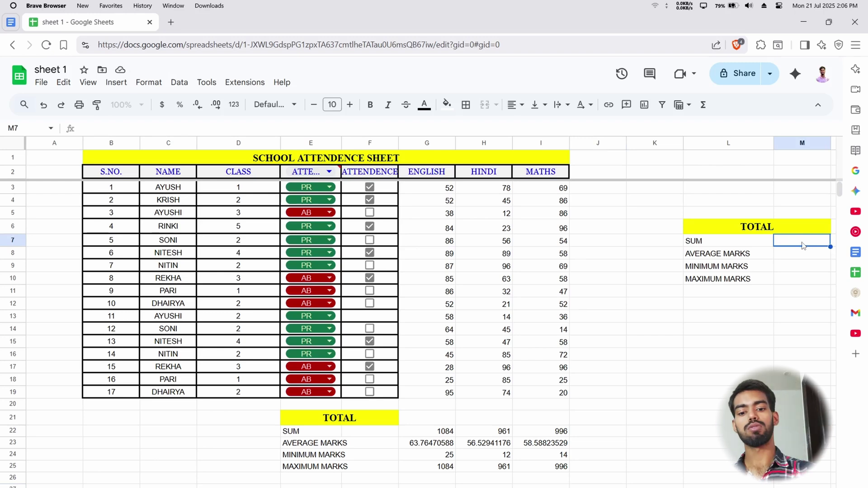
{"action": "type", "text": "=SUM("}
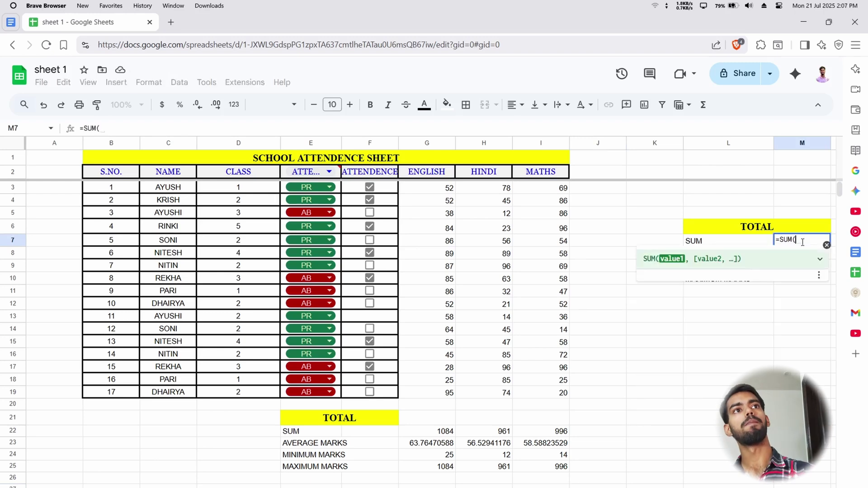
{"action": "left_click_drag", "start_coordinate": [420, 187], "coordinate": [540, 187]}
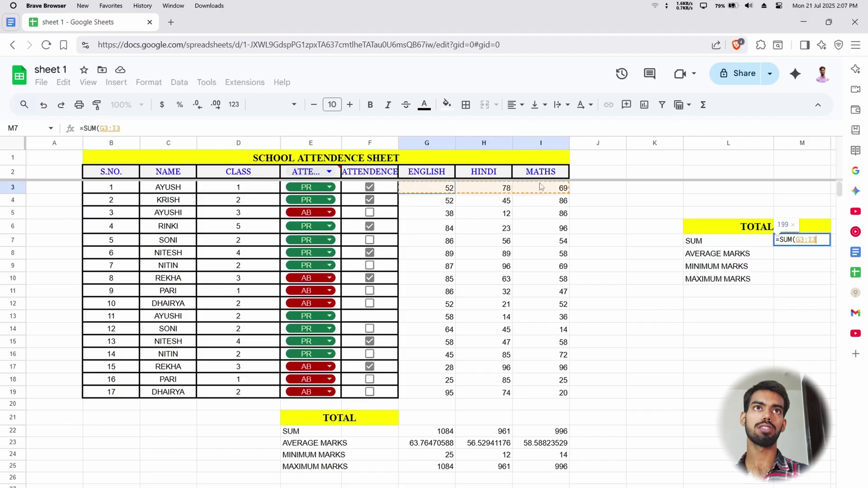
{"action": "key", "text": "Return"}
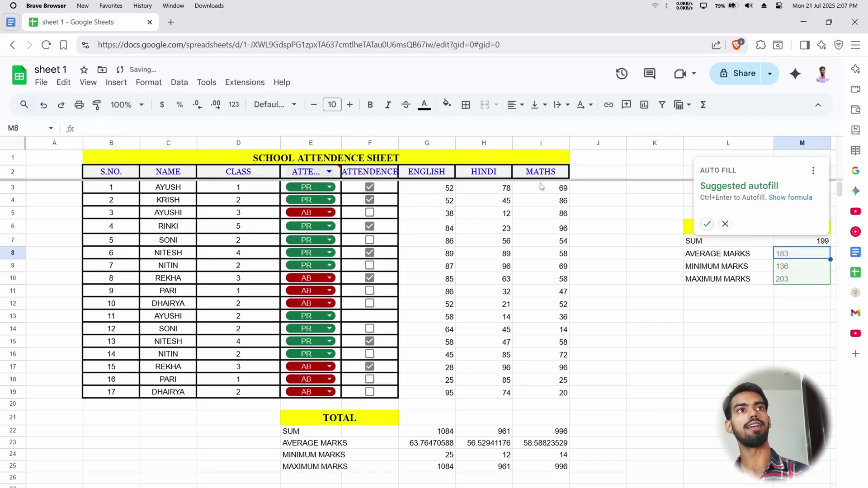
Accept the suggested autofill for M8:M10 and change the M8 formula to =AVERAGE(G4:I4) for the average marks.
{"action": "left_click", "coordinate": [707, 224]}
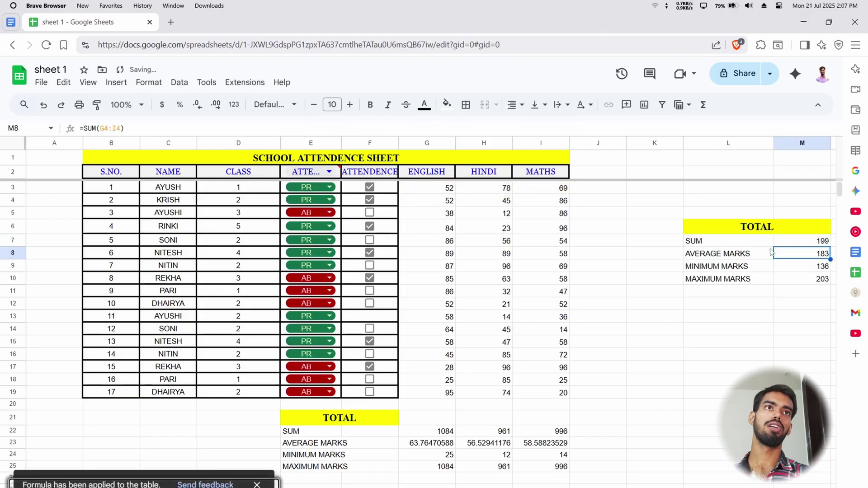
{"action": "double_click", "coordinate": [799, 257]}
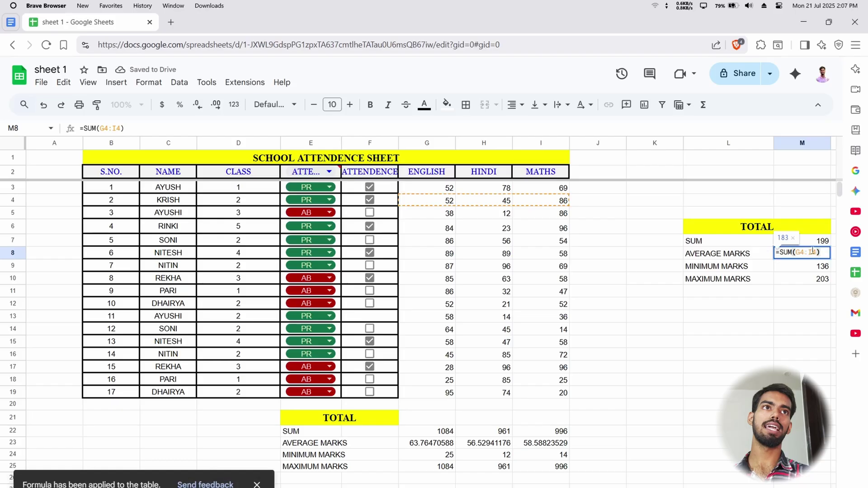
{"action": "left_click", "coordinate": [794, 253]}
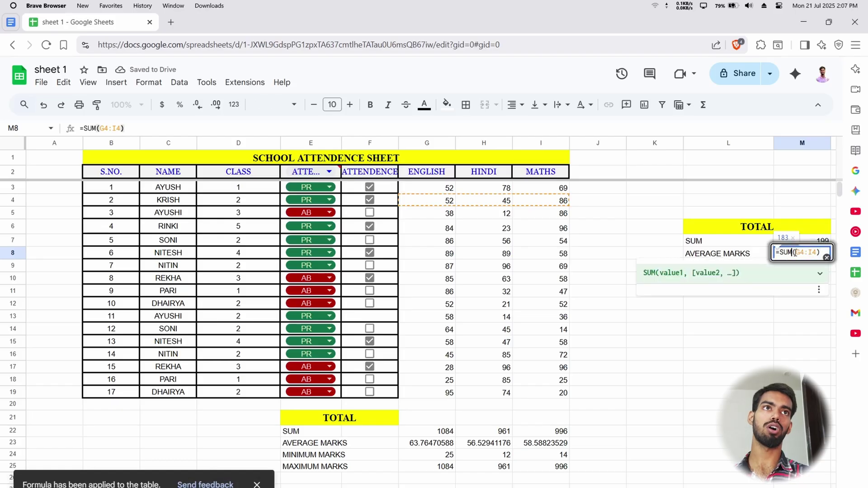
{"action": "key", "text": "BackSpace"}
{"action": "key", "text": "BackSpace"}
{"action": "key", "text": "BackSpace"}
{"action": "type", "text": "aver"}
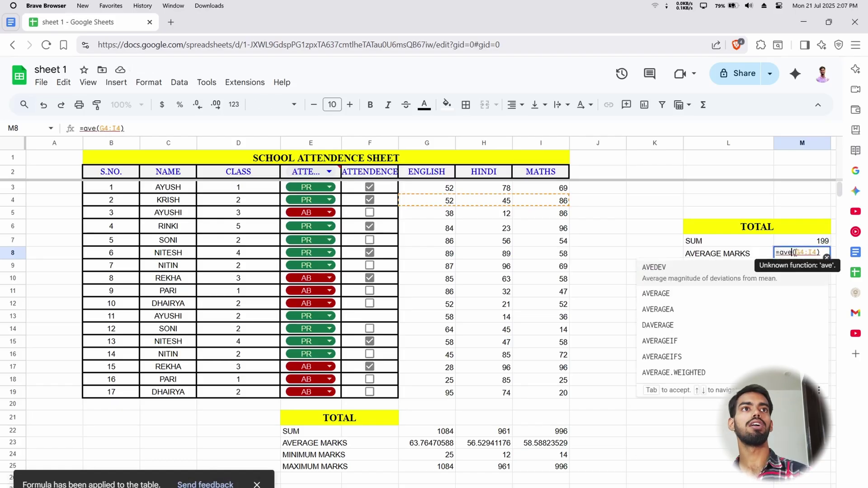
{"action": "key", "text": "Tab"}
{"action": "key", "text": "Return"}
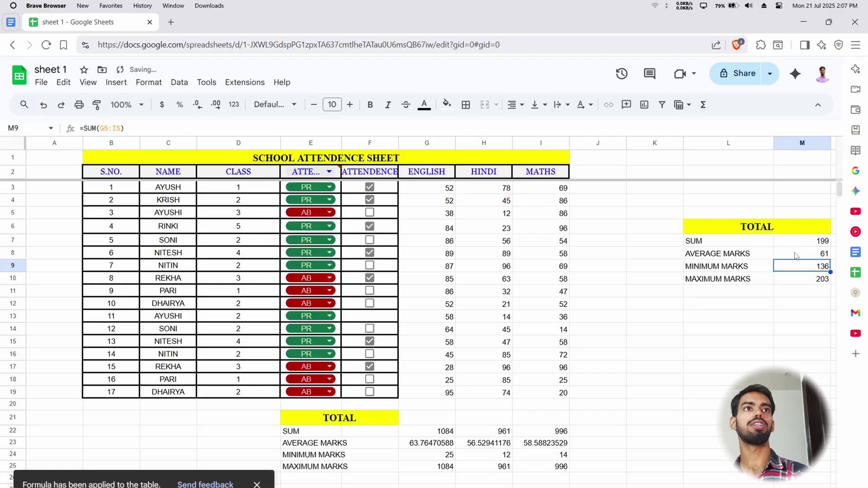
Change the formula in M9 to =MIN(G5:I5) for the minimum marks.
{"action": "double_click", "coordinate": [792, 268]}
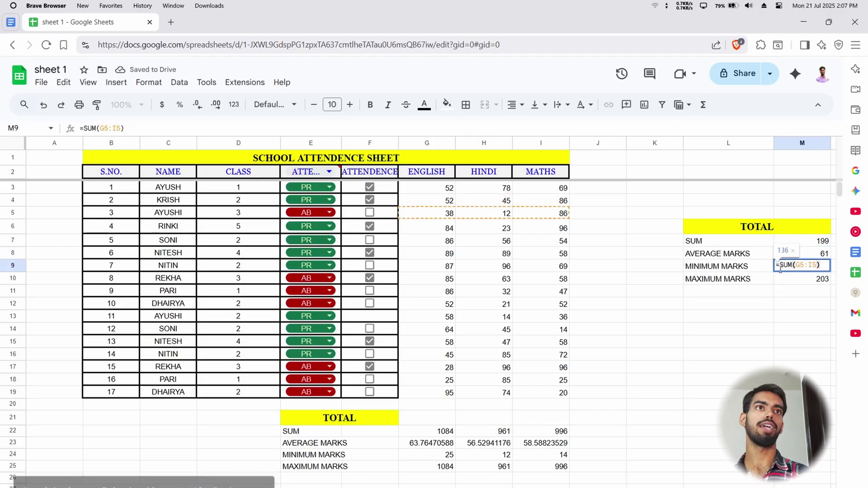
{"action": "left_click", "coordinate": [779, 266]}
{"action": "left_click", "coordinate": [790, 266]}
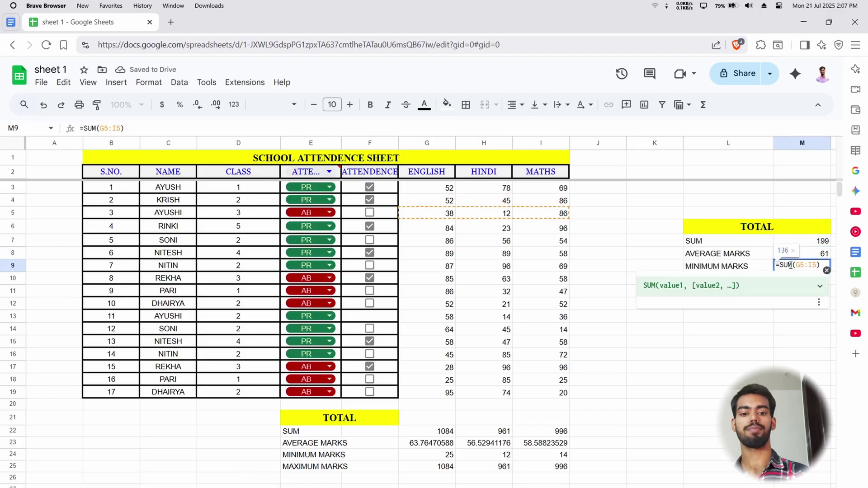
{"action": "key", "text": "BackSpace"}
{"action": "key", "text": "BackSpace"}
{"action": "type", "text": "min"}
{"action": "key", "text": "Tab"}
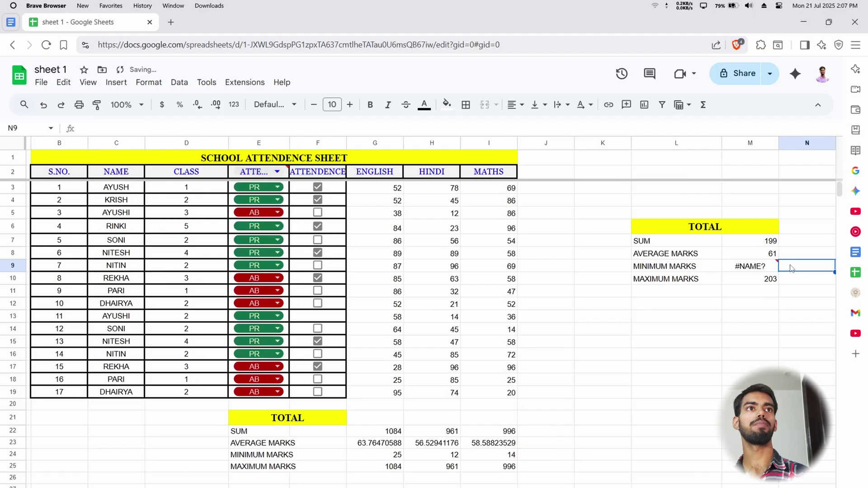
{"action": "left_click", "coordinate": [739, 266]}
{"action": "double_click", "coordinate": [739, 266]}
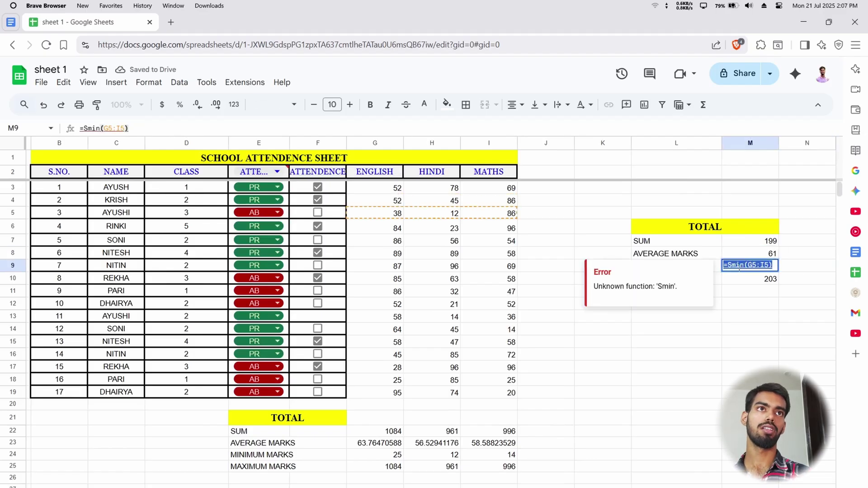
{"action": "left_click", "coordinate": [739, 267]}
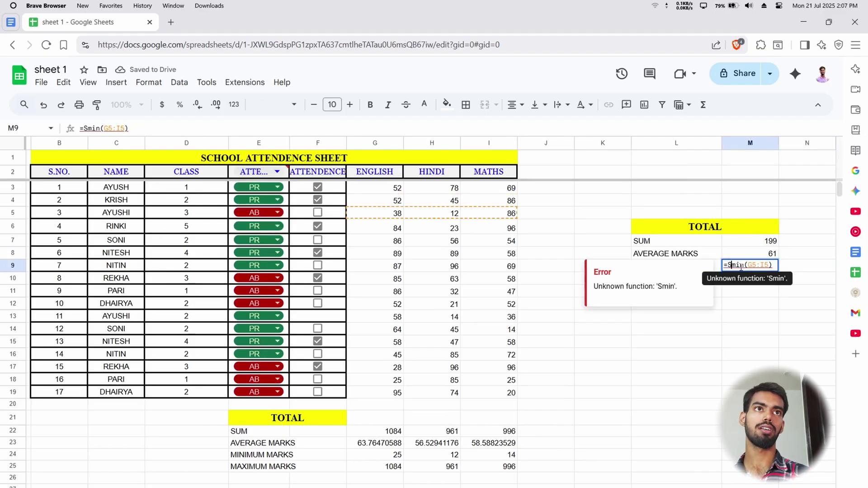
{"action": "key", "text": "BackSpace"}
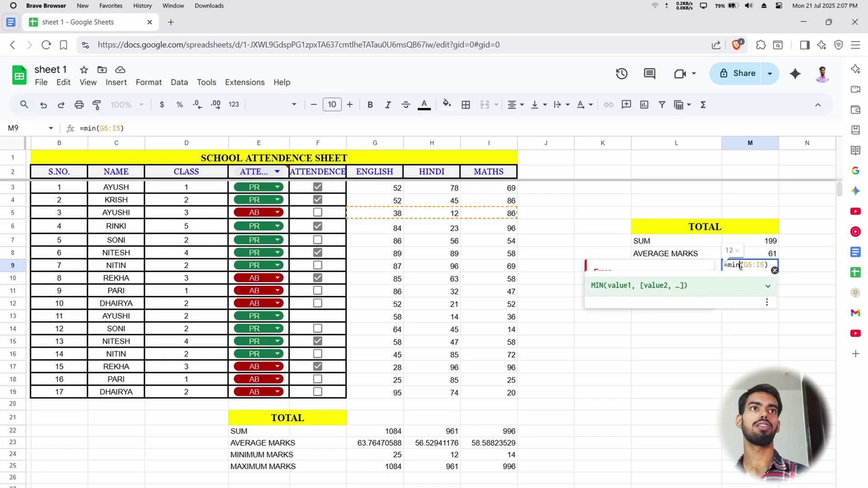
{"action": "key", "text": "Return"}
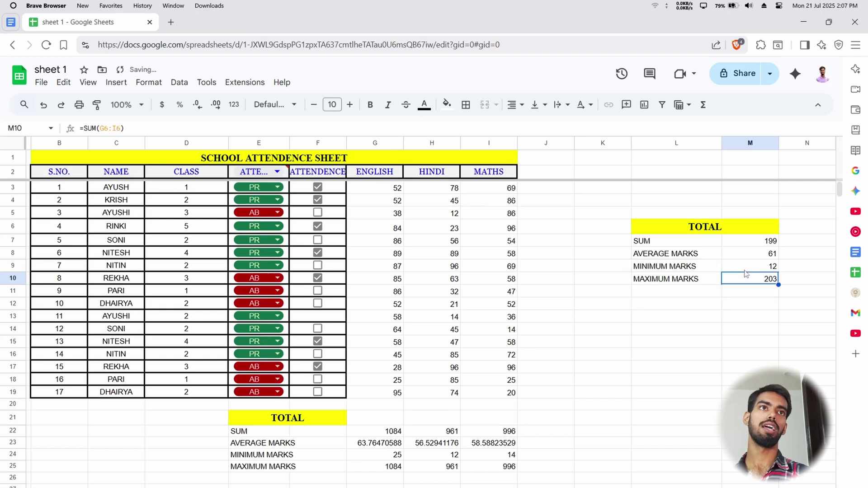
Change the formula in M10 to =MAX(G6:I6) for the maximum marks.
{"action": "double_click", "coordinate": [747, 279]}
{"action": "left_click", "coordinate": [741, 280]}
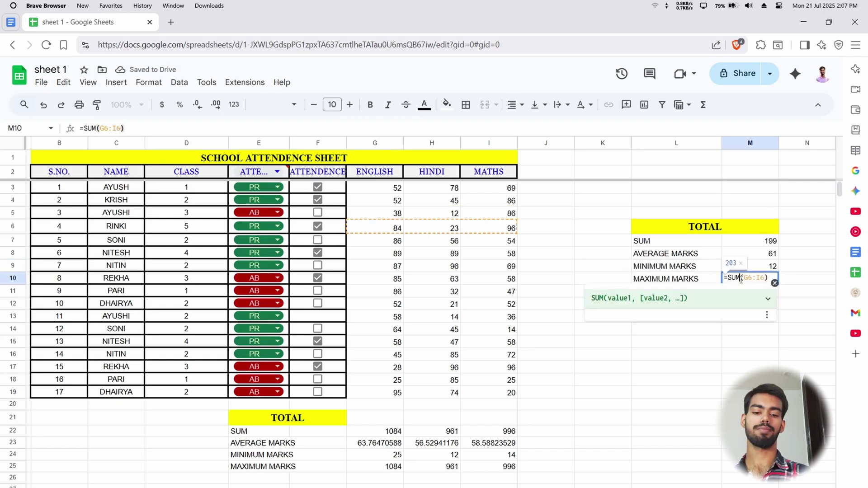
{"action": "key", "text": "BackSpace"}
{"action": "key", "text": "BackSpace"}
{"action": "type", "text": "max"}
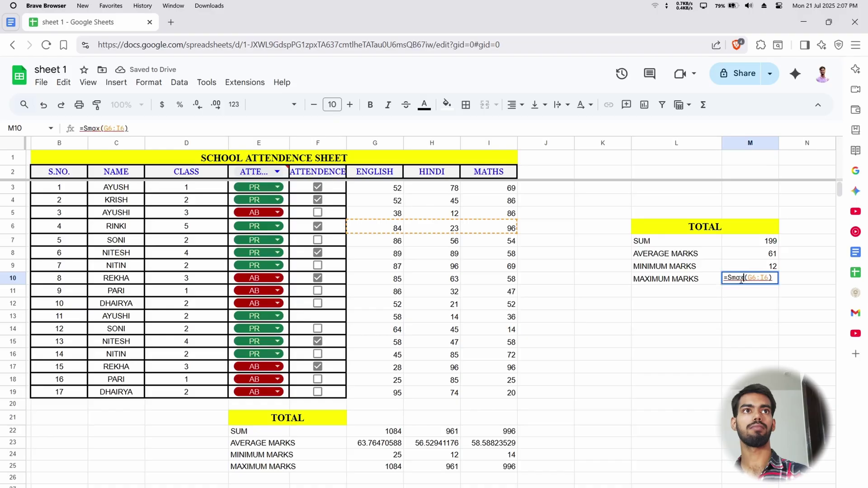
{"action": "key", "text": "BackSpace"}
{"action": "key", "text": "BackSpace"}
{"action": "type", "text": "MAX"}
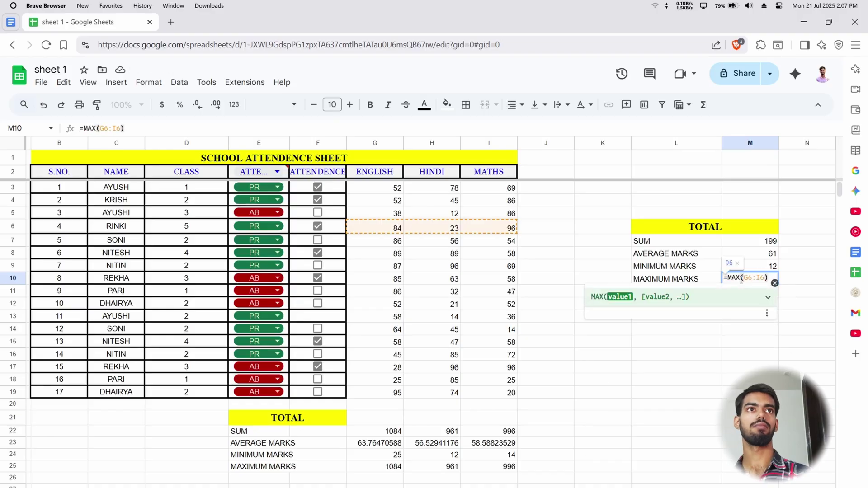
{"action": "key", "text": "Return"}
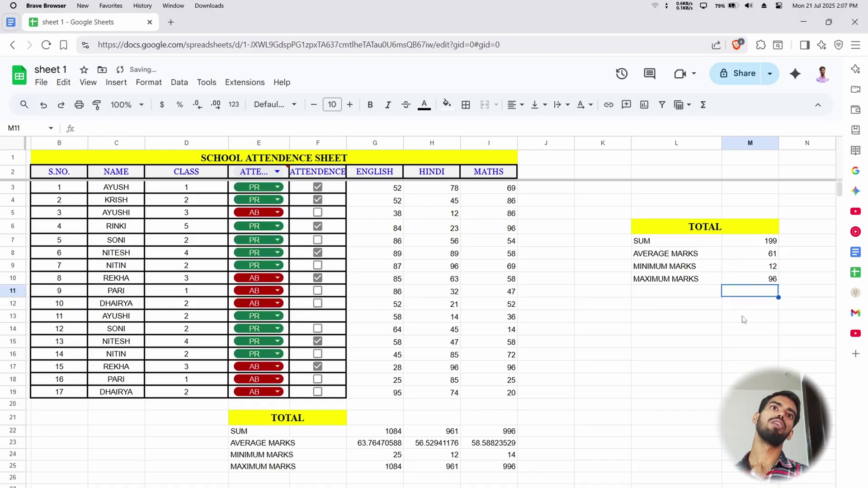
Unmerge the TOTAL heading in L6:M6 to free cell M6.
{"action": "left_click", "coordinate": [743, 232]}
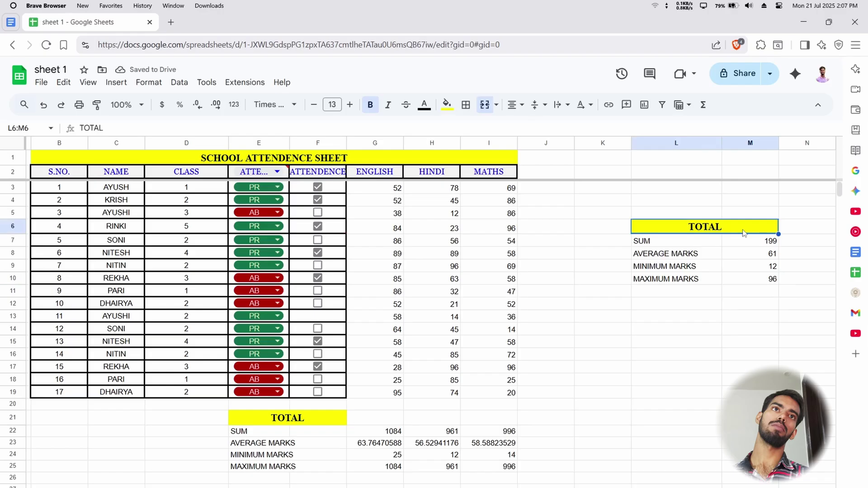
{"action": "left_click", "coordinate": [484, 105]}
{"action": "left_click", "coordinate": [791, 229]}
{"action": "left_click", "coordinate": [763, 232]}
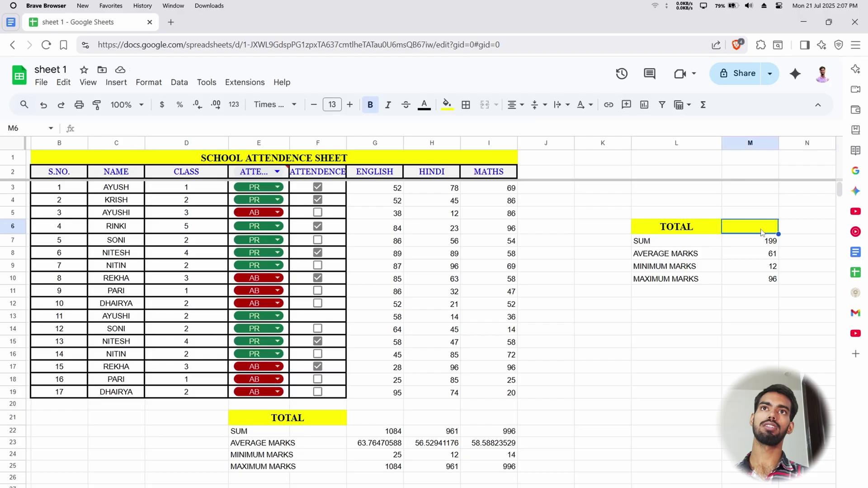
Copy the student names in C3:C19 and paste them transposed along row 6, starting at M6.
{"action": "left_click_drag", "start_coordinate": [115, 187], "coordinate": [116, 392]}
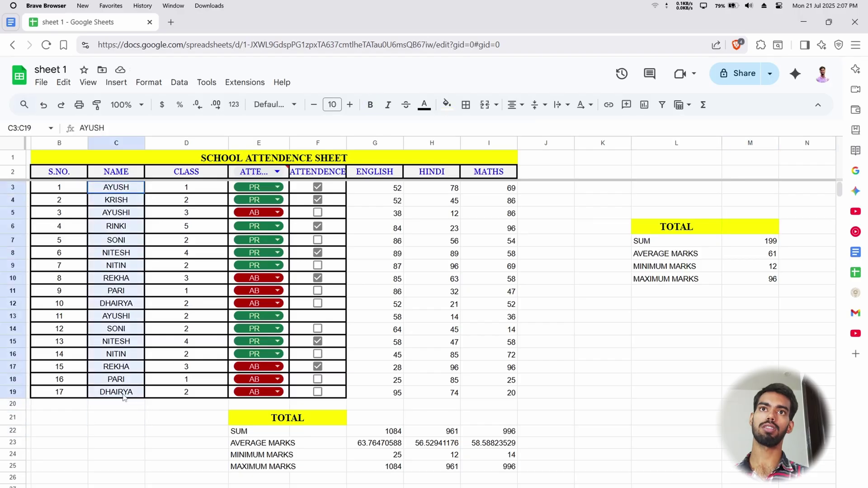
{"action": "key", "text": "ctrl+c"}
{"action": "left_click", "coordinate": [759, 230]}
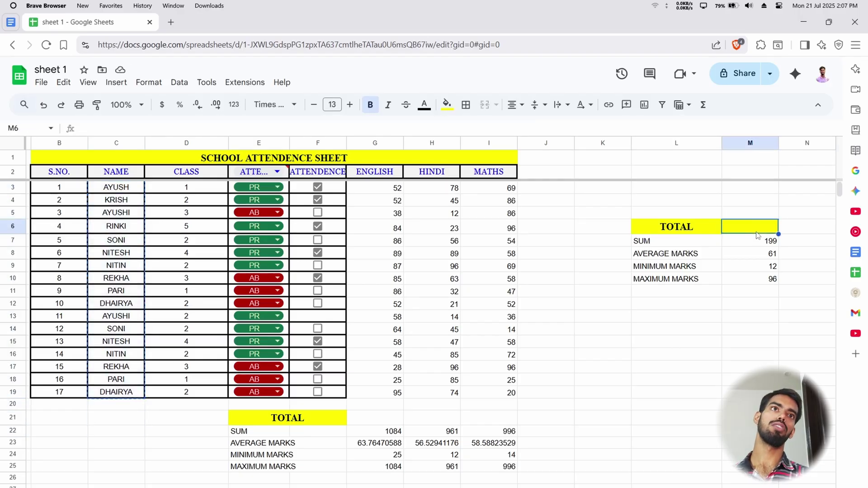
{"action": "right_click", "coordinate": [760, 230]}
{"action": "mouse_move", "coordinate": [719, 165]}
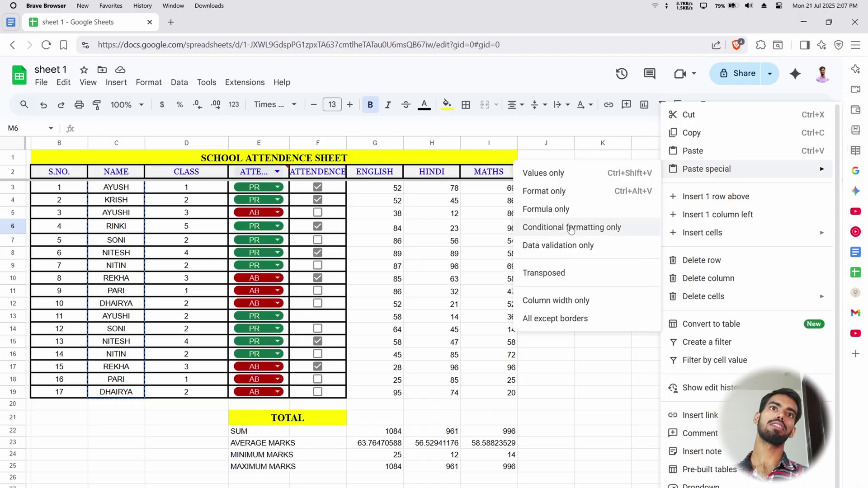
{"action": "left_click", "coordinate": [565, 273]}
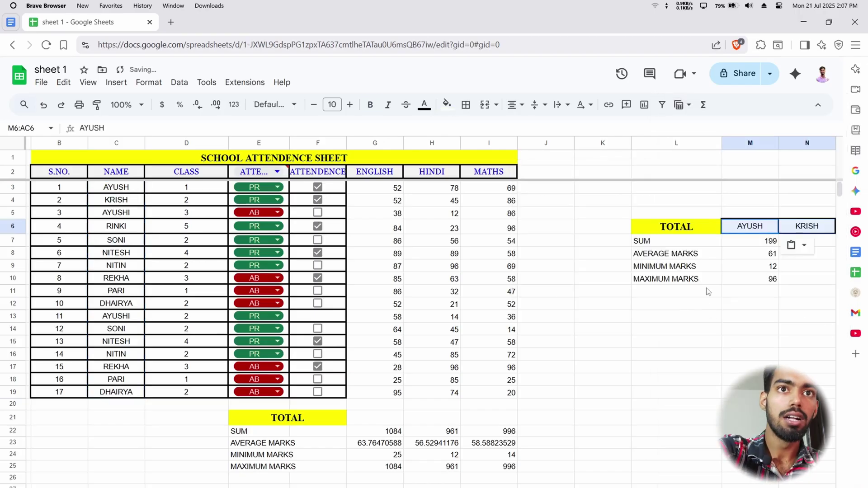
Fill the SUM formula from M7 across to N7 for the second student.
{"action": "scroll", "coordinate": [707, 291], "scroll_direction": "right", "scroll_amount": 8}
{"action": "scroll", "coordinate": [708, 291], "scroll_direction": "right", "scroll_amount": 3}
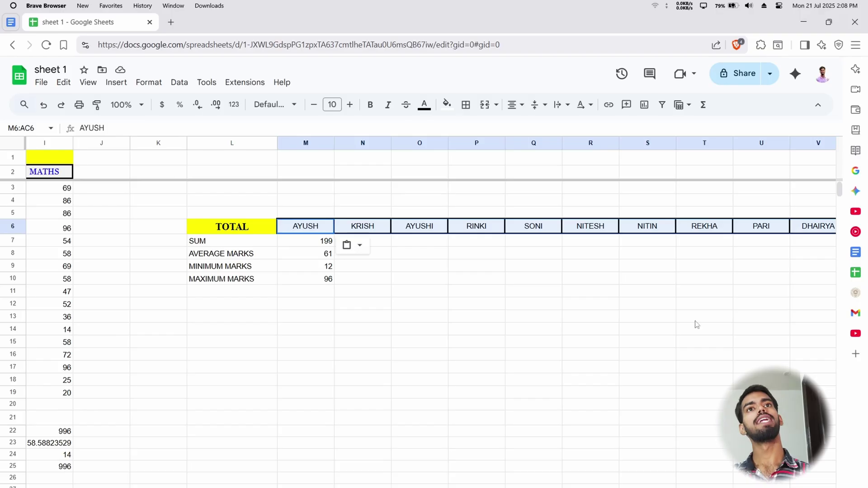
{"action": "left_click", "coordinate": [570, 370]}
{"action": "scroll", "coordinate": [497, 298], "scroll_direction": "right", "scroll_amount": 9}
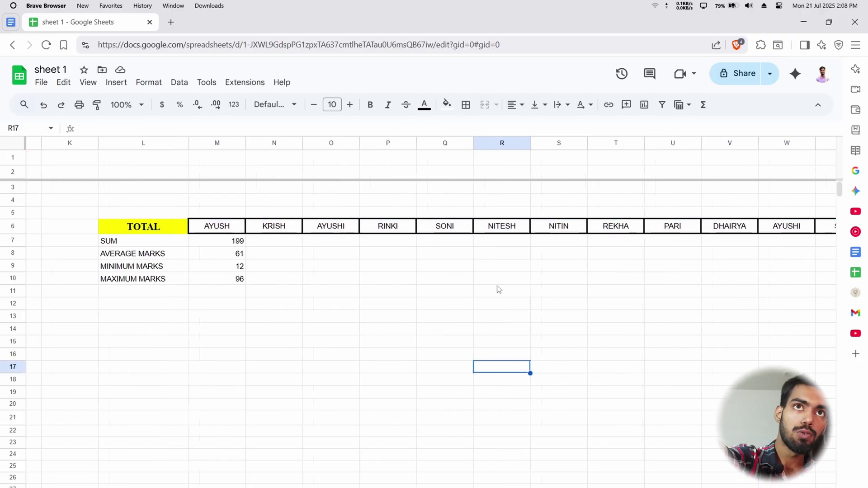
{"action": "scroll", "coordinate": [652, 296], "scroll_direction": "right", "scroll_amount": 2}
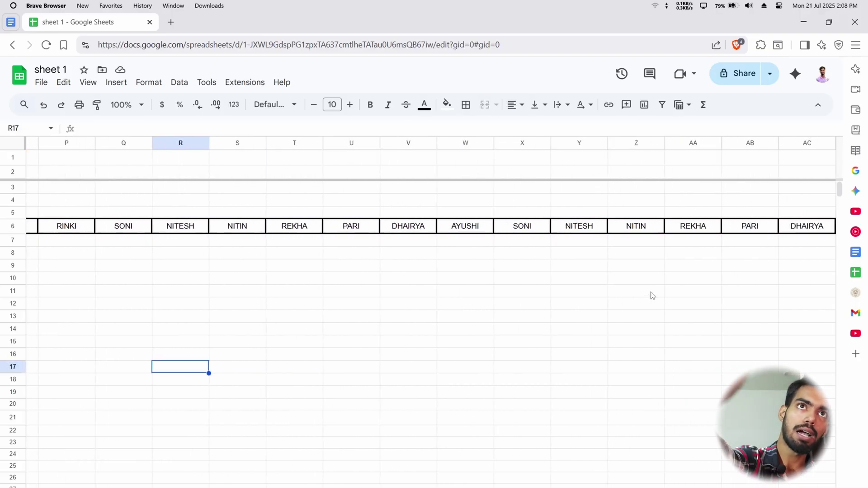
{"action": "scroll", "coordinate": [651, 295], "scroll_direction": "left", "scroll_amount": 5}
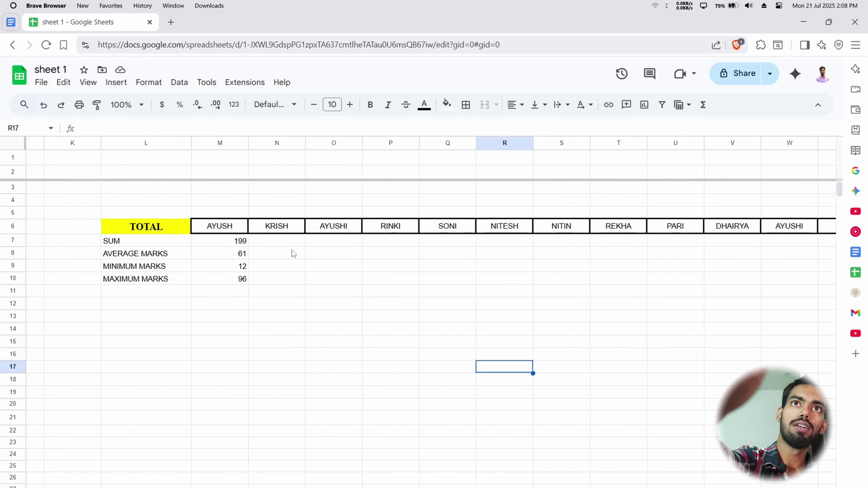
{"action": "left_click", "coordinate": [244, 241]}
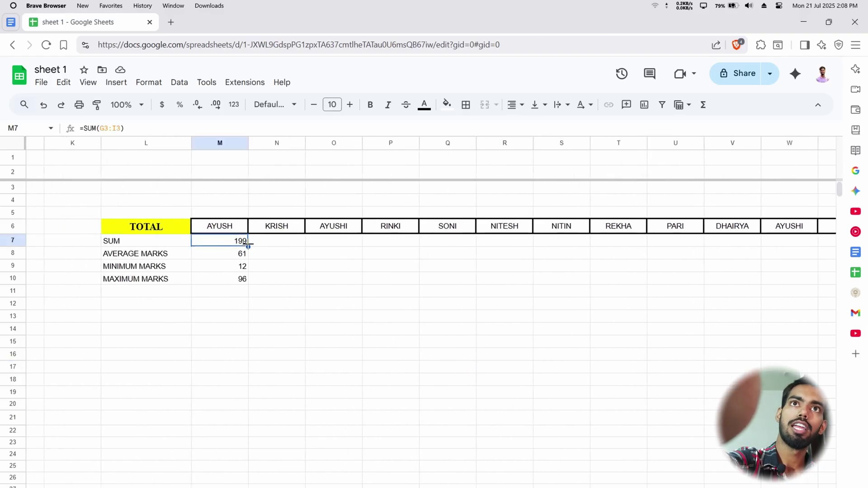
{"action": "left_click_drag", "start_coordinate": [248, 244], "coordinate": [299, 246]}
Examine which cells of the marks table the filled SUM formula in N7 references.
{"action": "double_click", "coordinate": [280, 238]}
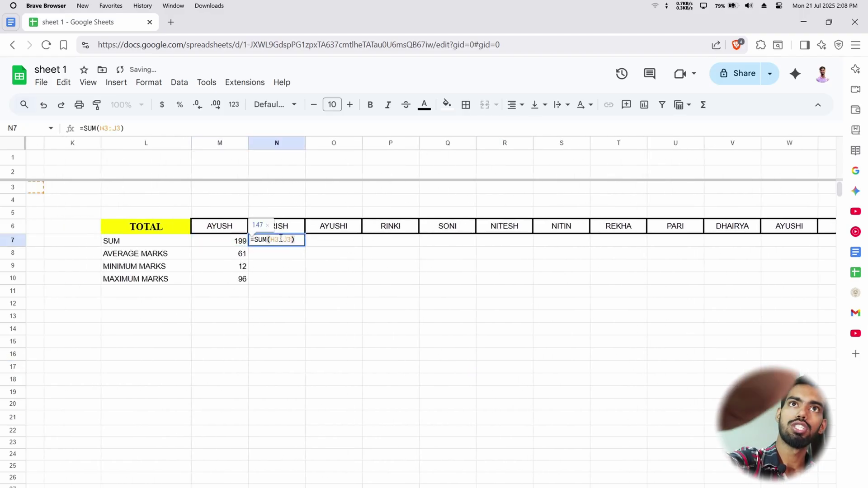
{"action": "left_click", "coordinate": [324, 286]}
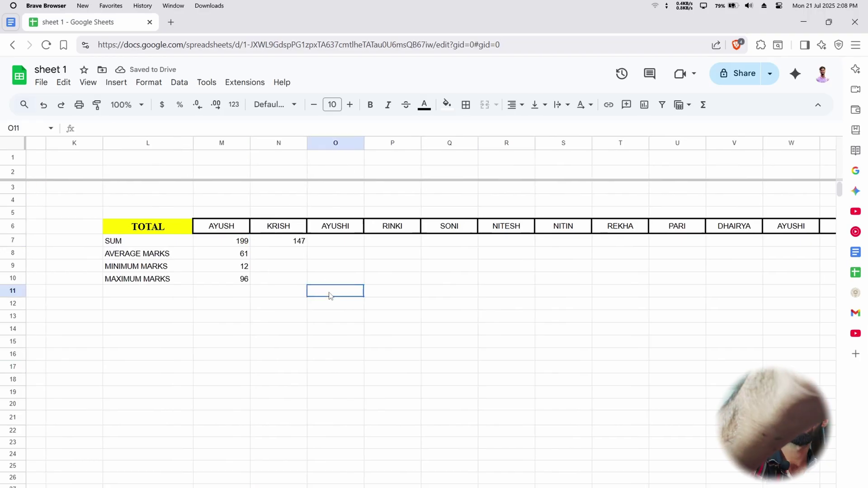
{"action": "scroll", "coordinate": [329, 294], "scroll_direction": "left", "scroll_amount": 7}
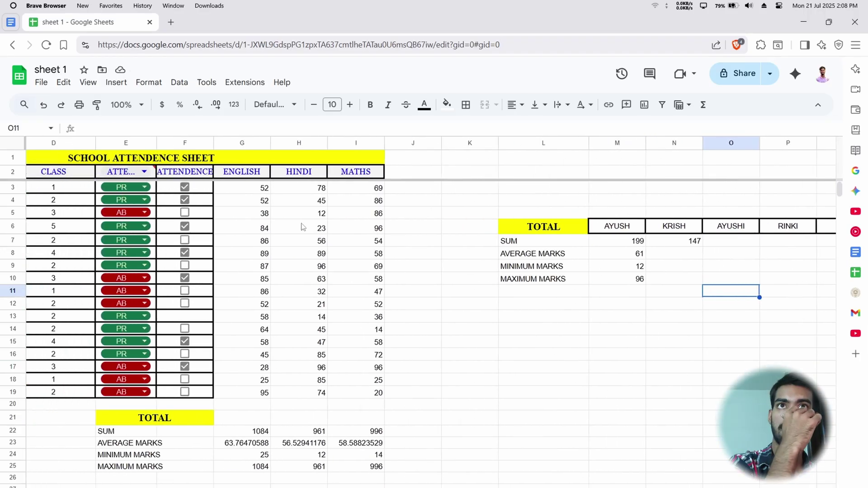
{"action": "left_click", "coordinate": [689, 243]}
{"action": "double_click", "coordinate": [689, 243]}
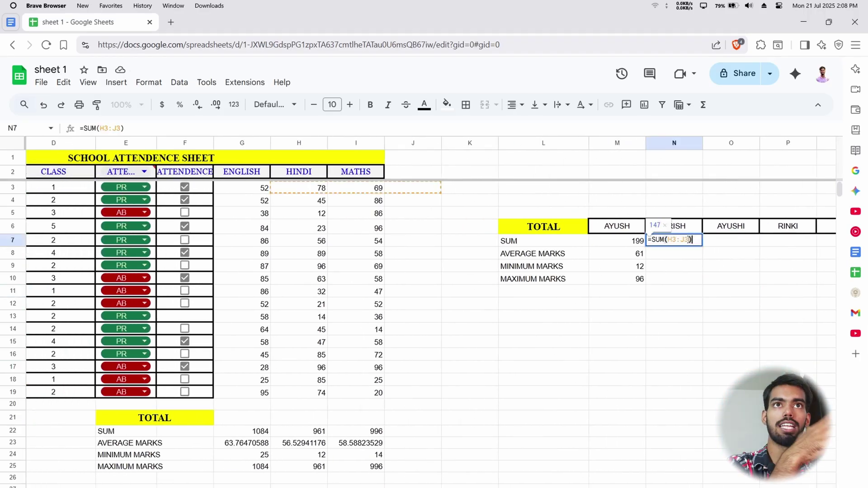
{"action": "key", "text": "Escape"}
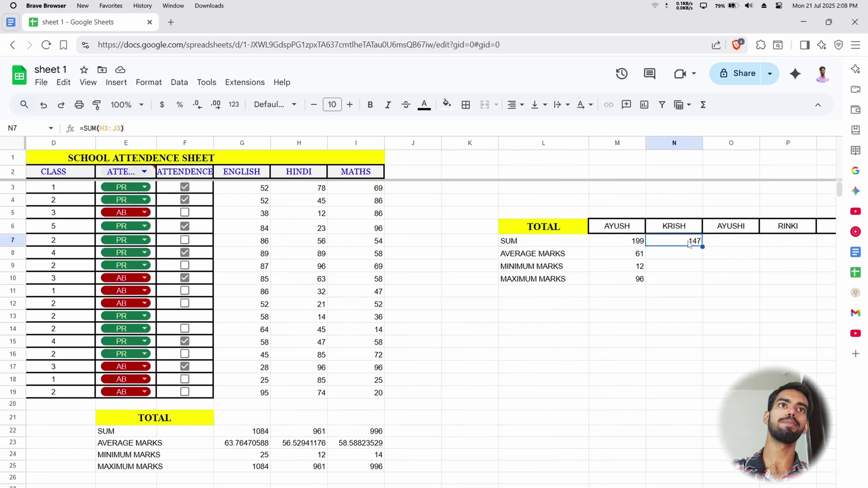
Correct the SUM formula in N7 to total the second student's marks in G4:I4, and dismiss the suggested autofill.
{"action": "triple_click", "coordinate": [689, 241]}
{"action": "left_click", "coordinate": [681, 240]}
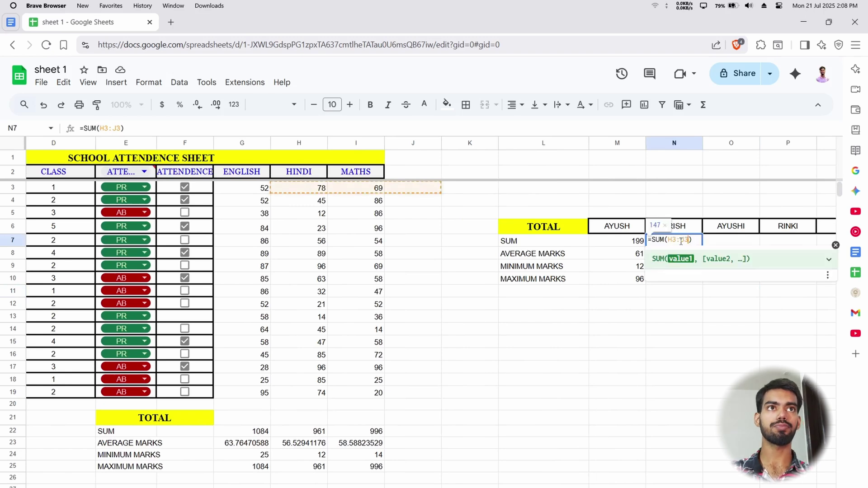
{"action": "left_click", "coordinate": [673, 240]}
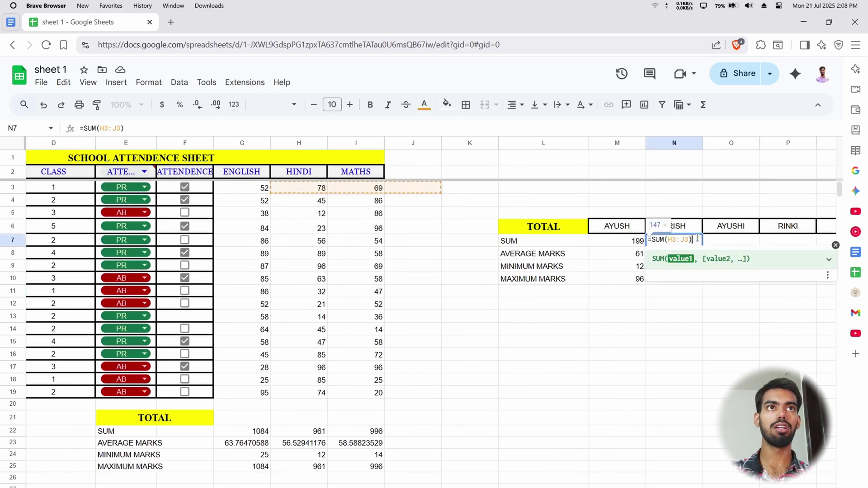
{"action": "left_click_drag", "start_coordinate": [697, 239], "coordinate": [665, 241]}
{"action": "key", "text": "BackSpace"}
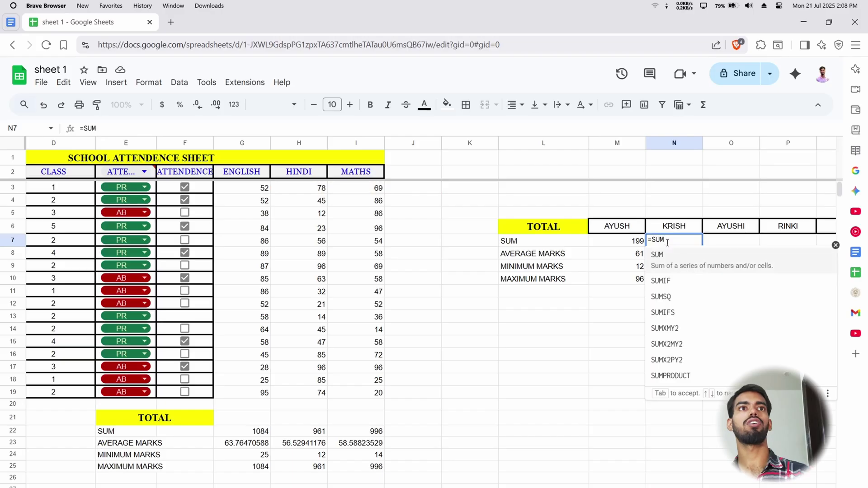
{"action": "type", "text": "("}
{"action": "left_click_drag", "start_coordinate": [259, 201], "coordinate": [367, 207]}
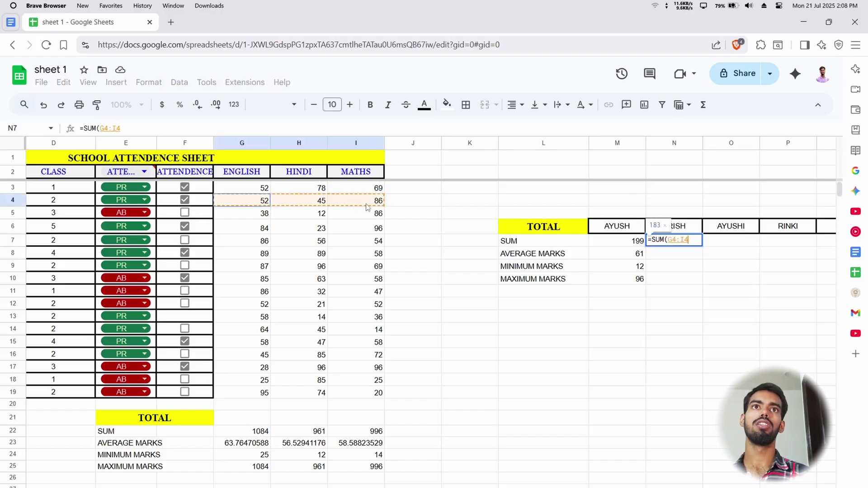
{"action": "key", "text": "Return"}
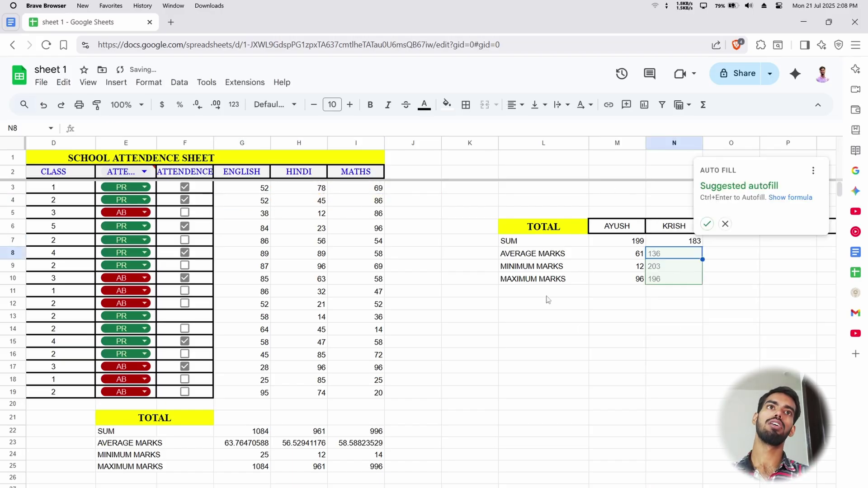
{"action": "left_click", "coordinate": [725, 224]}
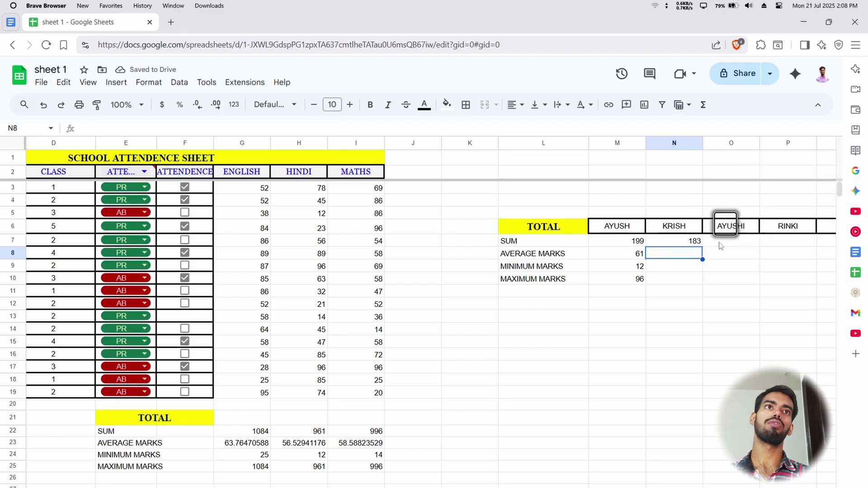
Inspect the cell ranges referenced by the first student's AVERAGE formula in M8 and SUM formula in M7.
{"action": "left_click", "coordinate": [643, 255]}
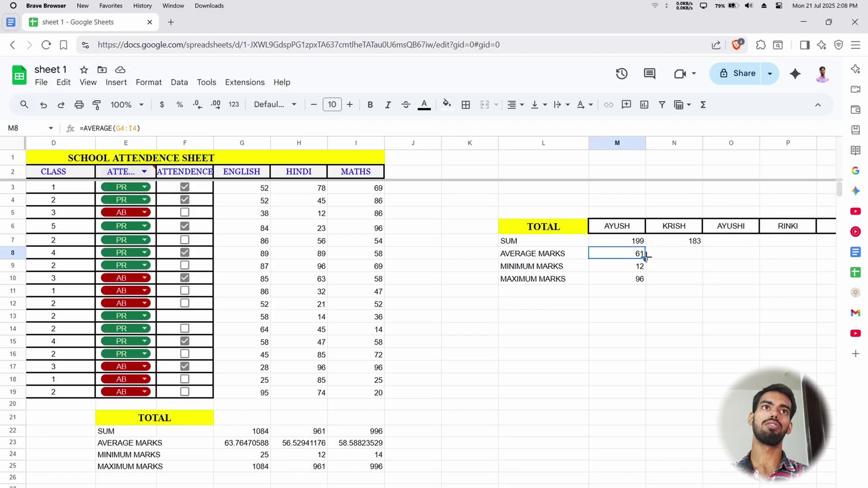
{"action": "left_click", "coordinate": [635, 244]}
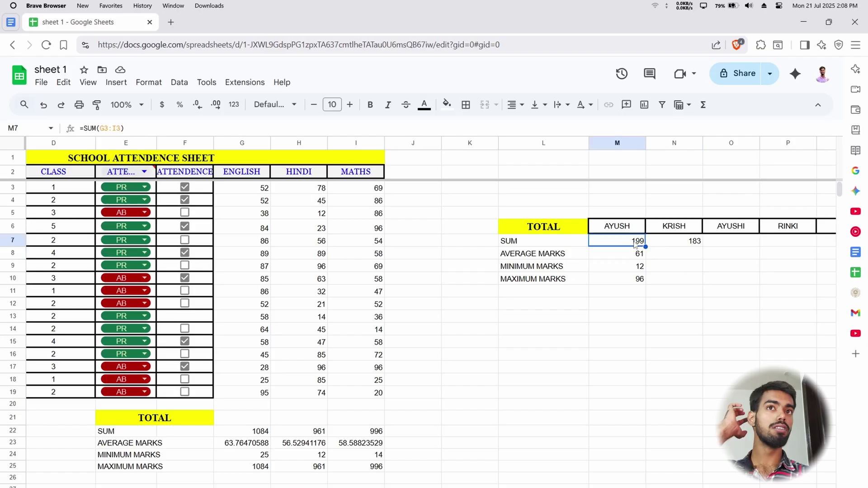
{"action": "double_click", "coordinate": [635, 243]}
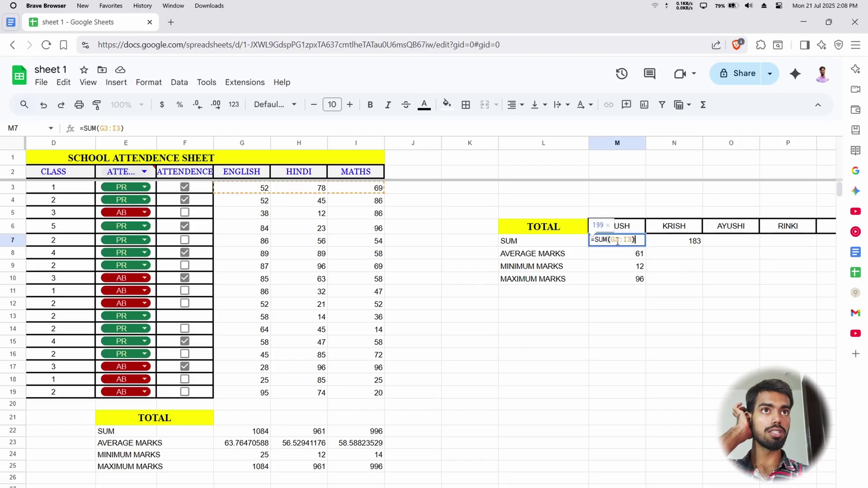
{"action": "left_click", "coordinate": [617, 241]}
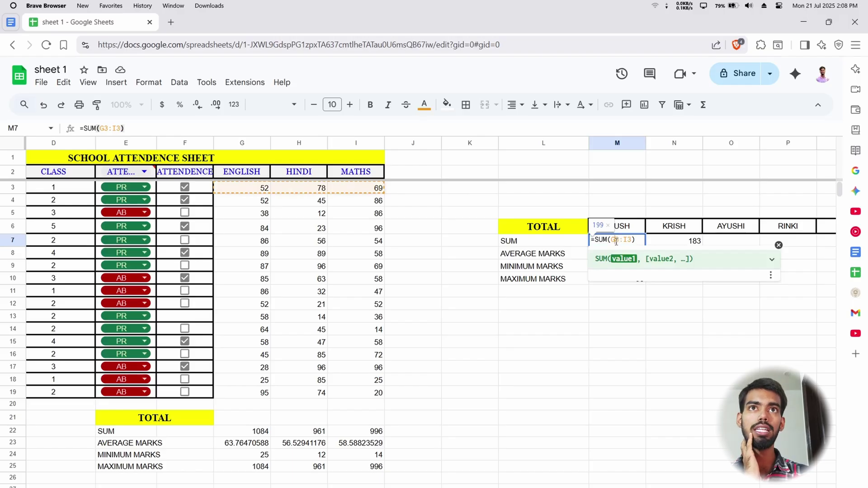
{"action": "key", "text": "Escape"}
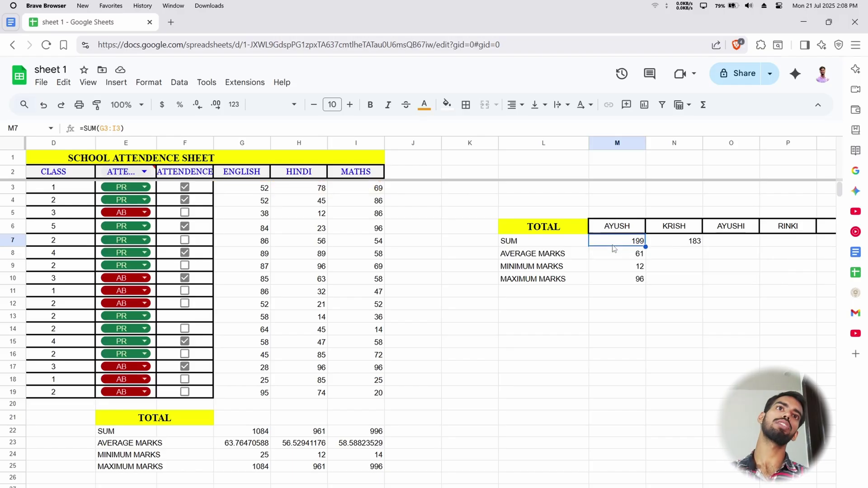
Enter the suggested formula =AVERAGE(H4:J4) in N8 as the second student's average marks.
{"action": "left_click", "coordinate": [664, 255]}
{"action": "type", "text": "=min"}
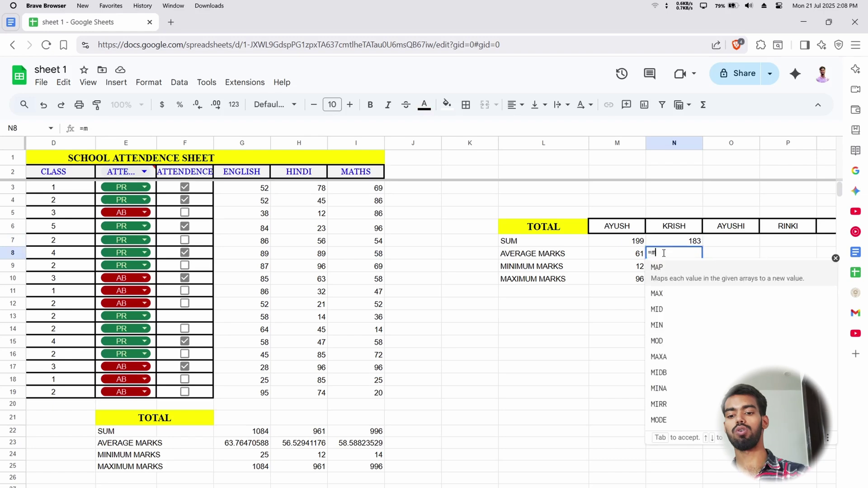
{"action": "key", "text": "BackSpace"}
{"action": "key", "text": "BackSpace"}
{"action": "key", "text": "BackSpace"}
{"action": "type", "text": "ac"}
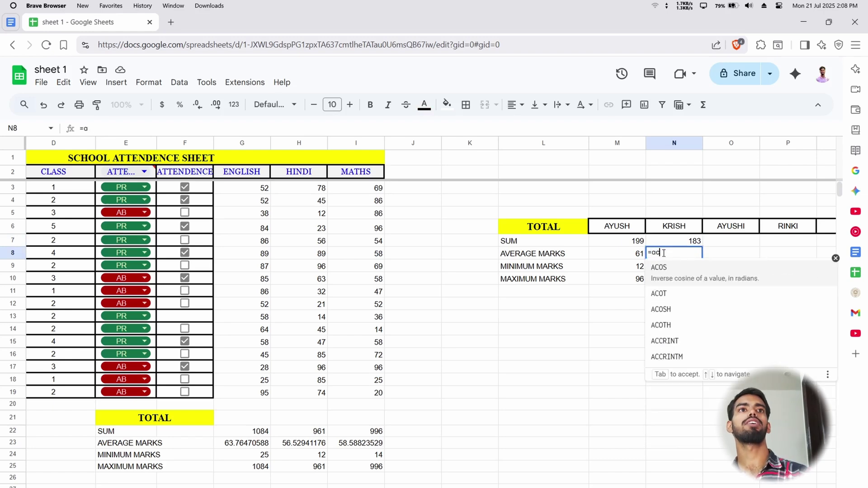
{"action": "key", "text": "BackSpace"}
{"action": "type", "text": "v"}
{"action": "key", "text": "Tab"}
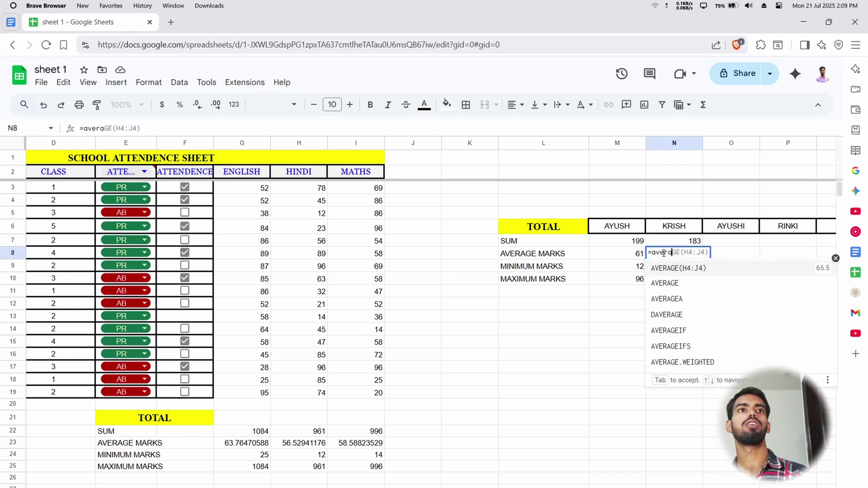
Change the range of the AVERAGE formula in N8 to G4:I4.
{"action": "double_click", "coordinate": [664, 256]}
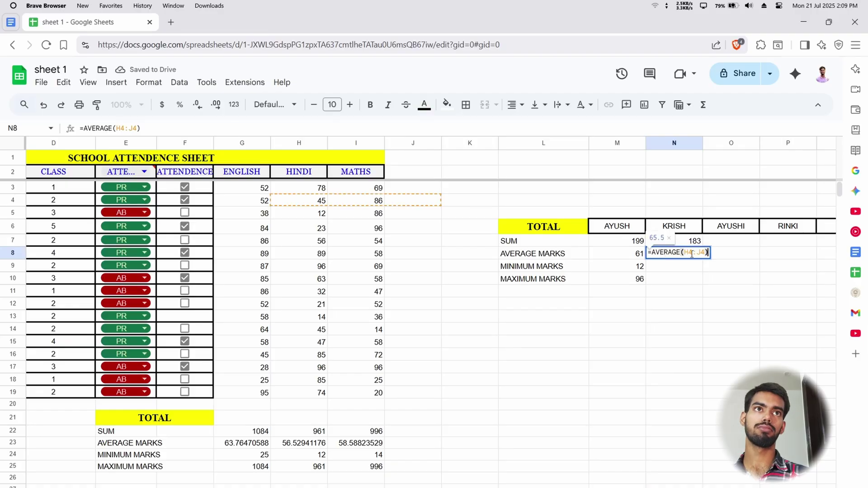
{"action": "left_click", "coordinate": [692, 253]}
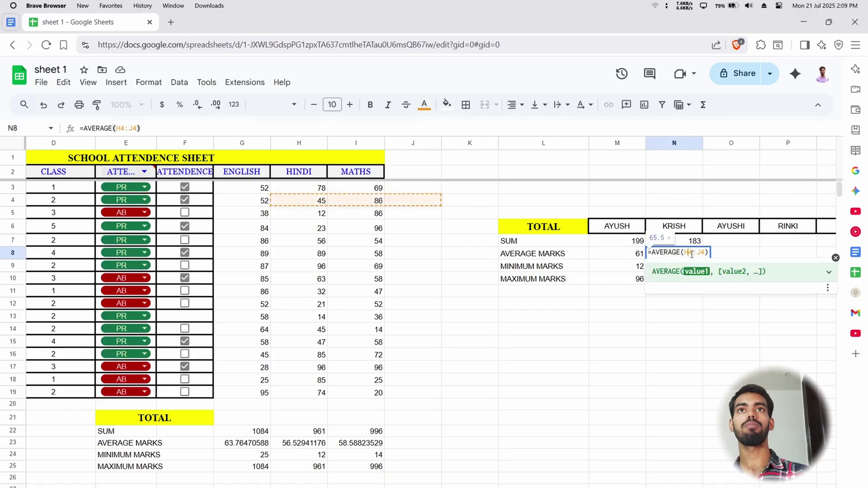
{"action": "key", "text": "BackSpace"}
{"action": "type", "text": "g"}
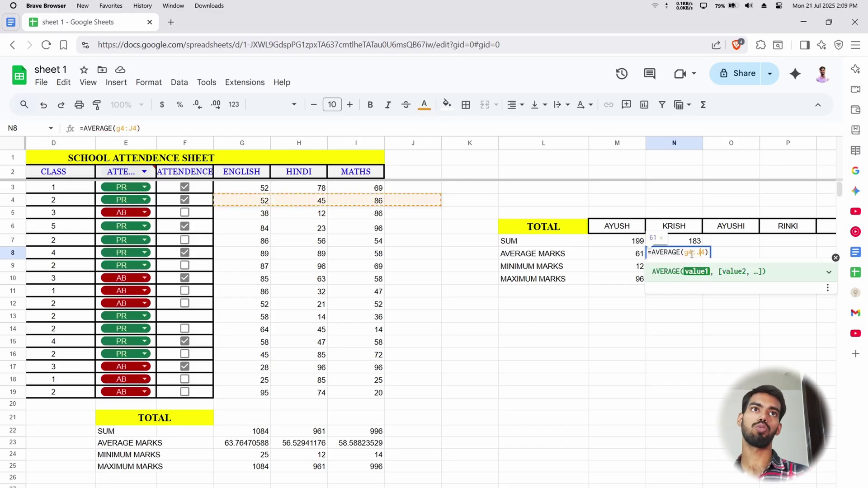
{"action": "key", "text": "BackSpace"}
{"action": "type", "text": "i"}
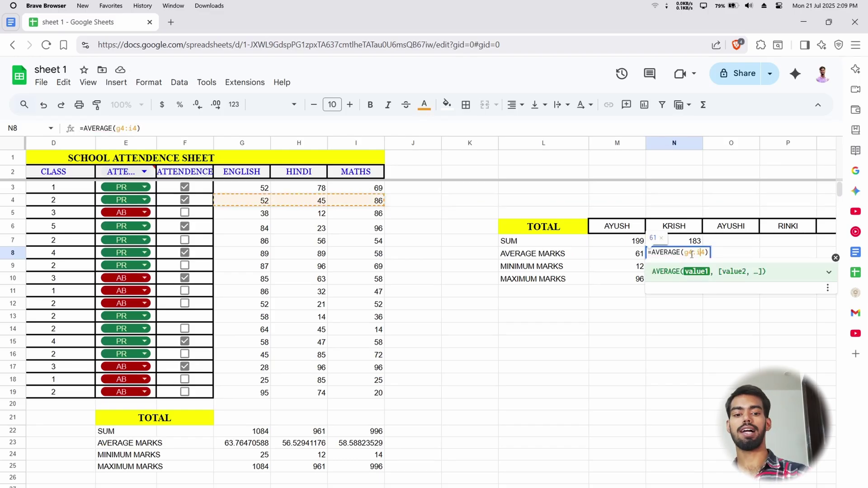
{"action": "key", "text": "Return"}
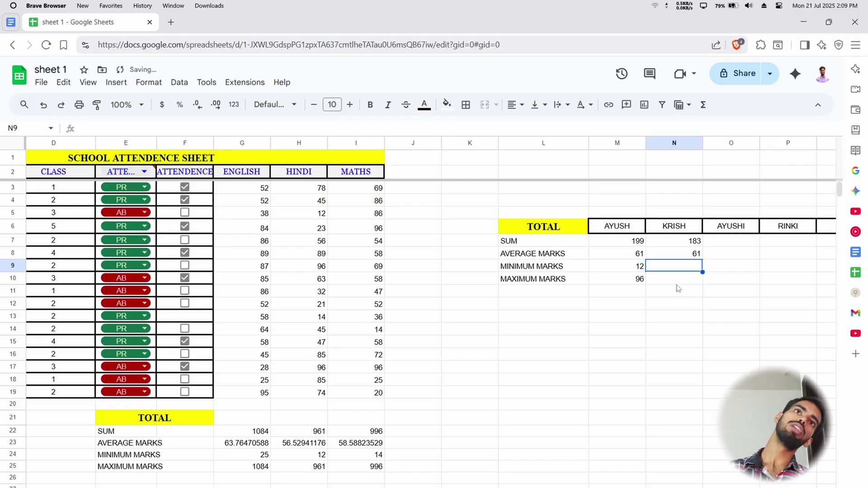
Compare the layout of the main marks table in B2:I19 with the per-student summary starting at L6.
{"action": "scroll", "coordinate": [677, 288], "scroll_direction": "right", "scroll_amount": 3}
{"action": "scroll", "coordinate": [677, 288], "scroll_direction": "right", "scroll_amount": 1}
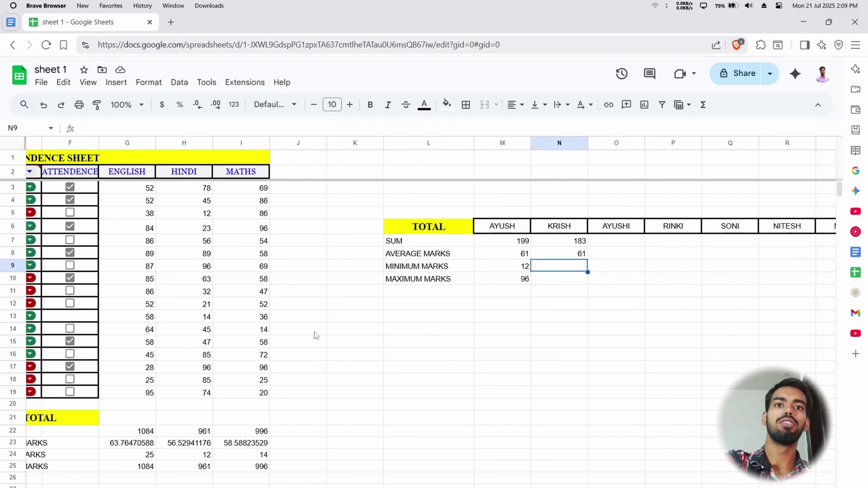
{"action": "scroll", "coordinate": [315, 335], "scroll_direction": "left", "scroll_amount": 8}
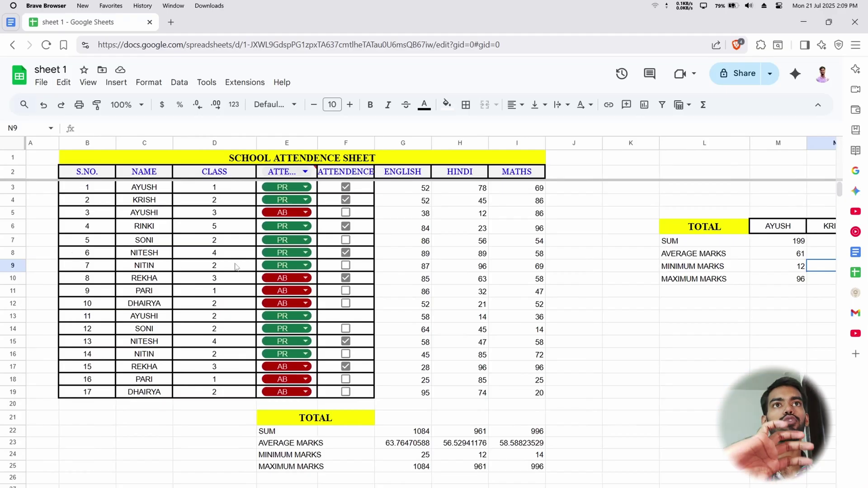
{"action": "left_click", "coordinate": [502, 228]}
{"action": "mouse_move", "coordinate": [70, 163]}
{"action": "left_mouse_down"}
{"action": "mouse_move", "coordinate": [531, 352]}
{"action": "mouse_move", "coordinate": [540, 392]}
{"action": "left_mouse_up"}
{"action": "left_click", "coordinate": [648, 403]}
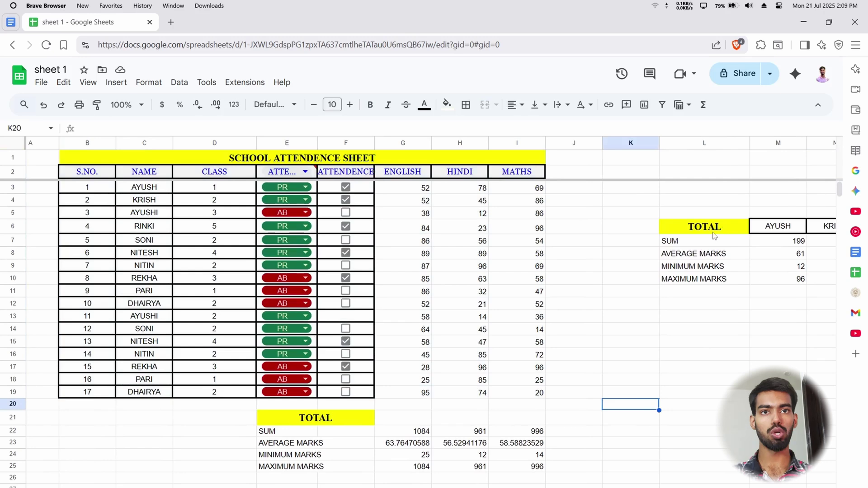
{"action": "scroll", "coordinate": [714, 235], "scroll_direction": "right", "scroll_amount": 5}
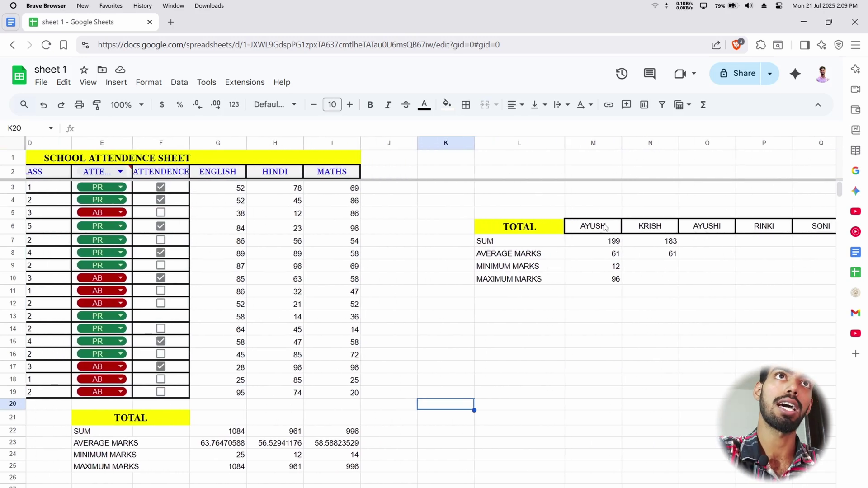
{"action": "scroll", "coordinate": [605, 227], "scroll_direction": "left", "scroll_amount": 4}
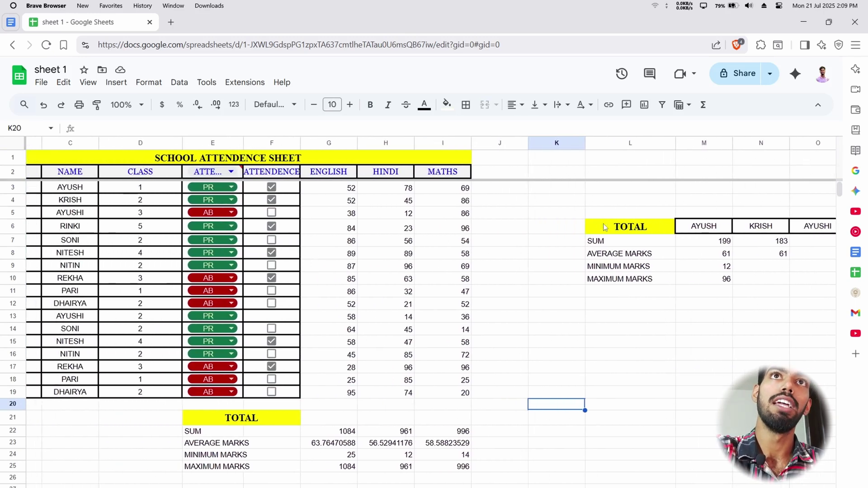
{"action": "scroll", "coordinate": [605, 227], "scroll_direction": "left", "scroll_amount": 1}
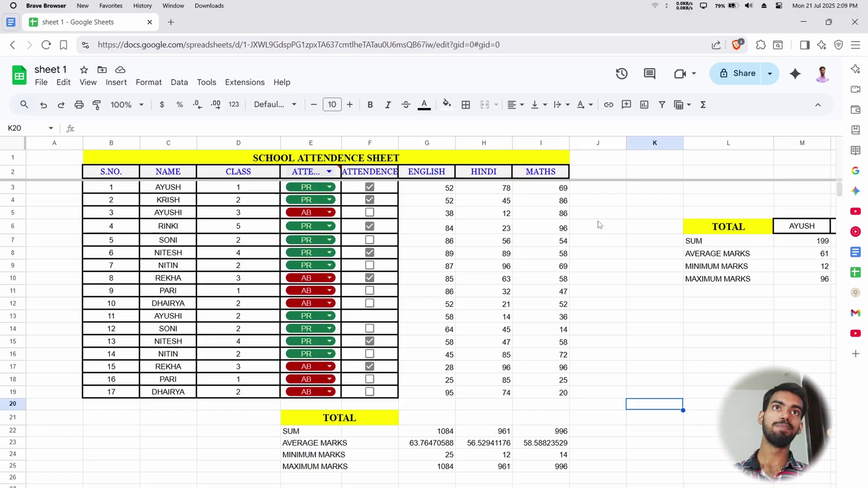
Enter =SUM(G3:I3) in J3 and accept the suggested autofill to total each student's marks down to J19.
{"action": "left_click", "coordinate": [606, 195]}
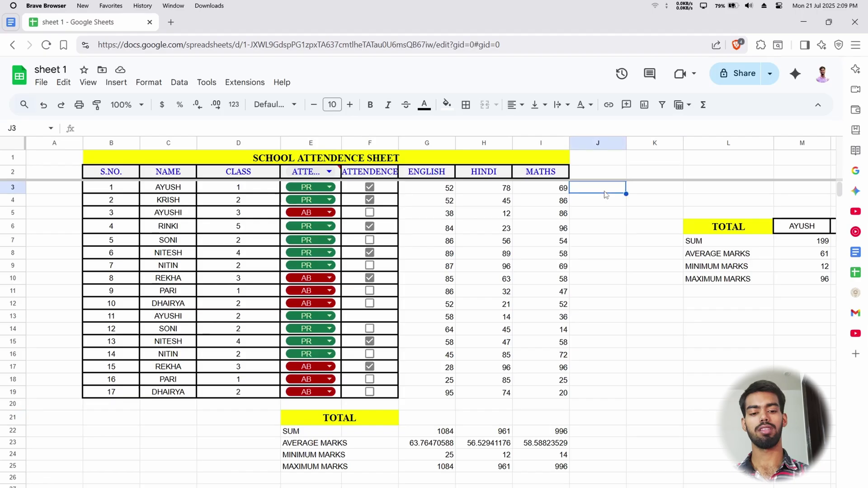
{"action": "type", "text": "=SUM("}
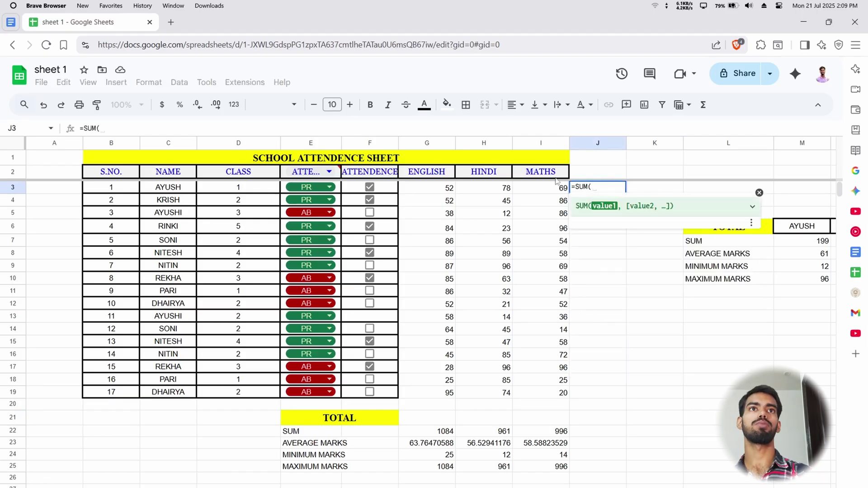
{"action": "left_click_drag", "start_coordinate": [434, 189], "coordinate": [541, 191]}
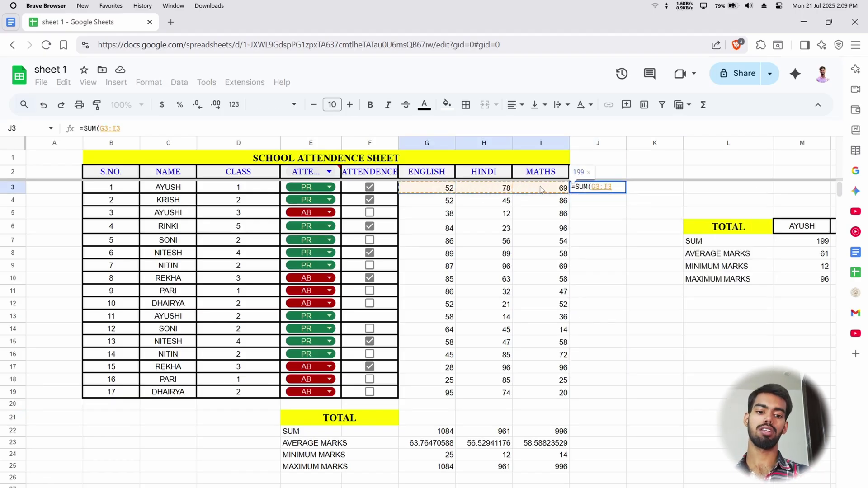
{"action": "key", "text": "Return"}
{"action": "left_click", "coordinate": [640, 273]}
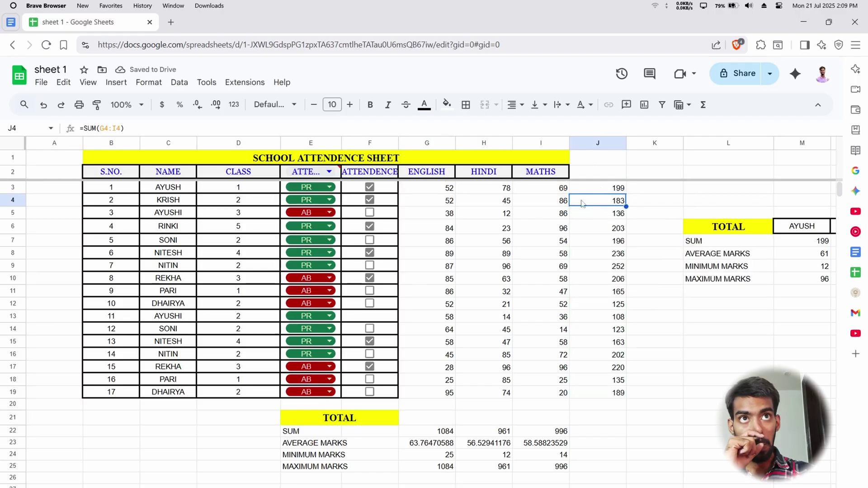
Add the column headings "sum of marks" in J2 and "averag" in K2.
{"action": "left_click", "coordinate": [614, 175]}
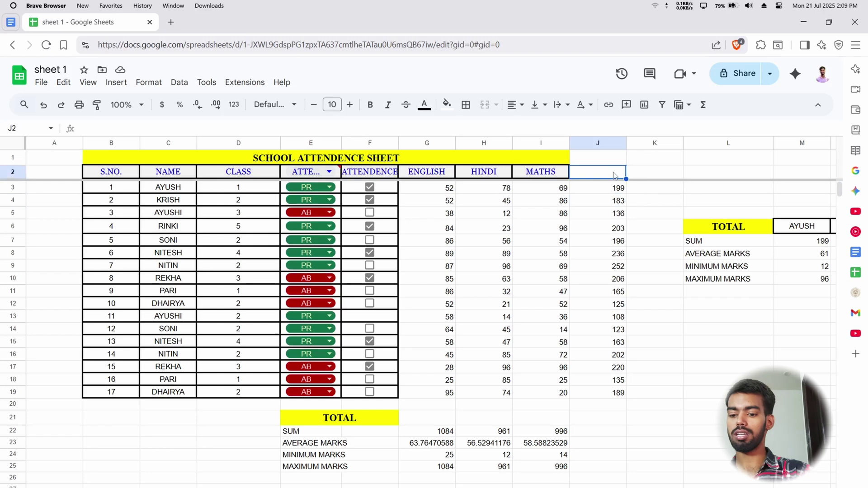
{"action": "type", "text": "sum of mar"}
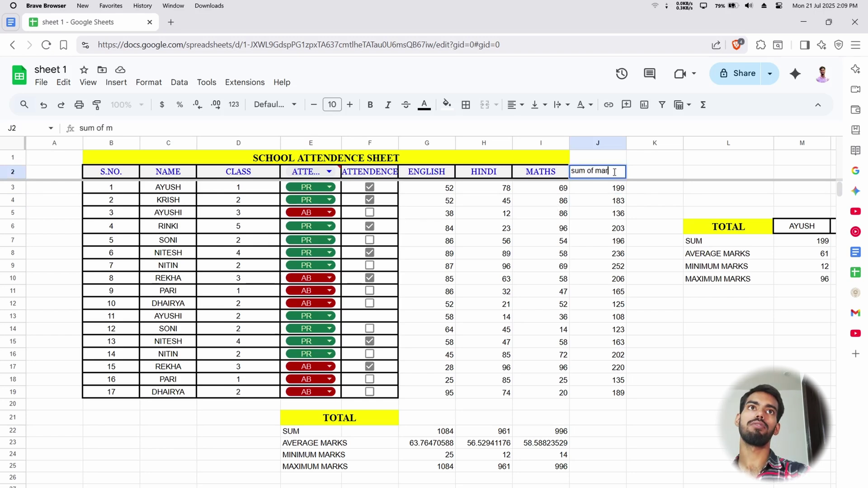
{"action": "type", "text": "ks"}
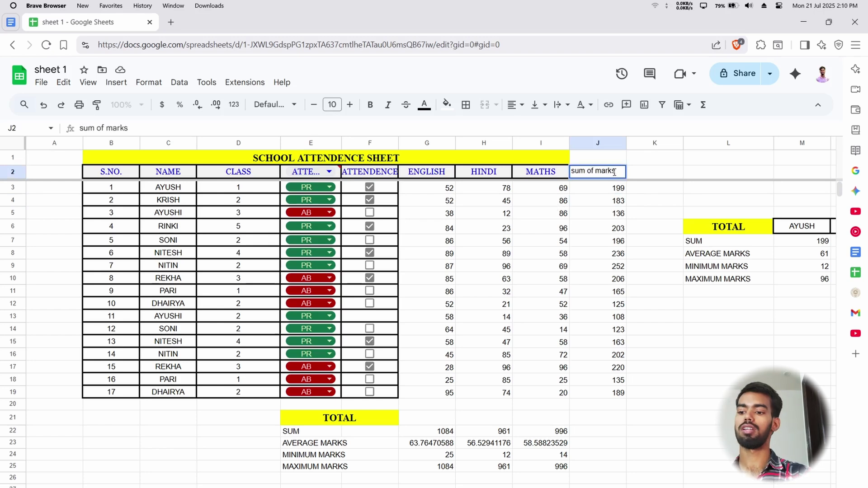
{"action": "key", "text": "Tab"}
{"action": "type", "text": "a"}
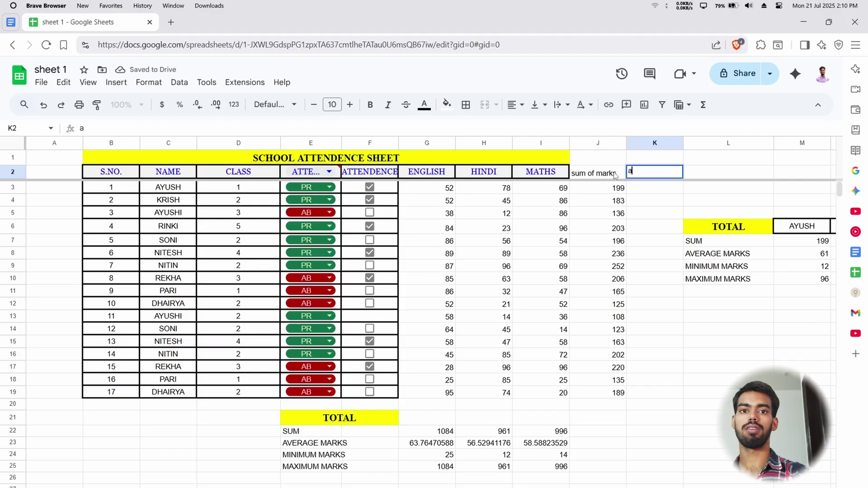
{"action": "type", "text": "ac"}
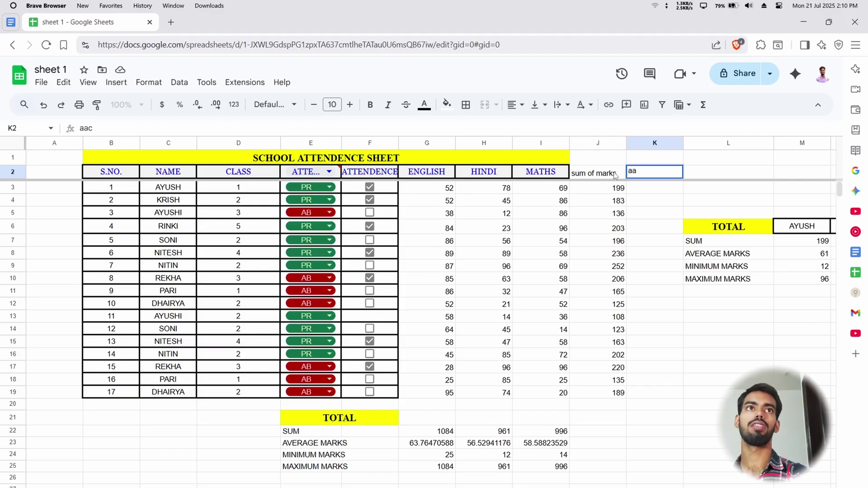
{"action": "type", "text": "erag"}
{"action": "key", "text": "Tab"}
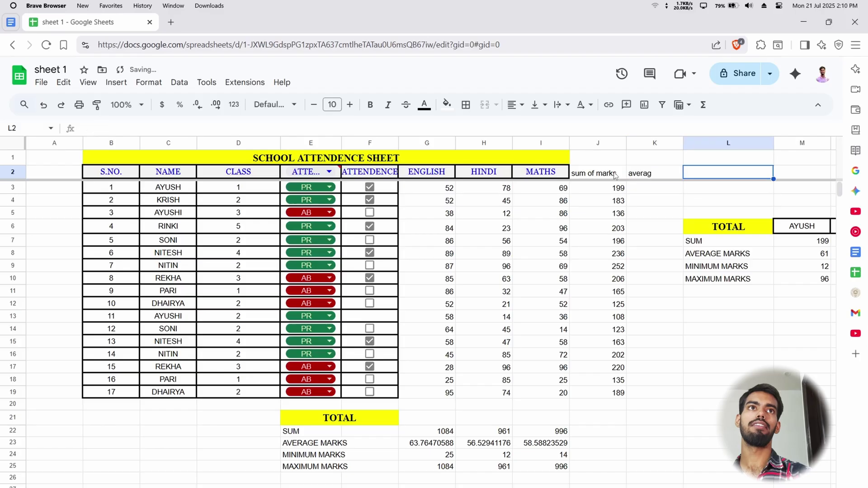
Replace the heading in K2 with "AVERGAGE" and add the headings "MIN" in L2 and "M,AX" in M2.
{"action": "key", "text": "Left"}
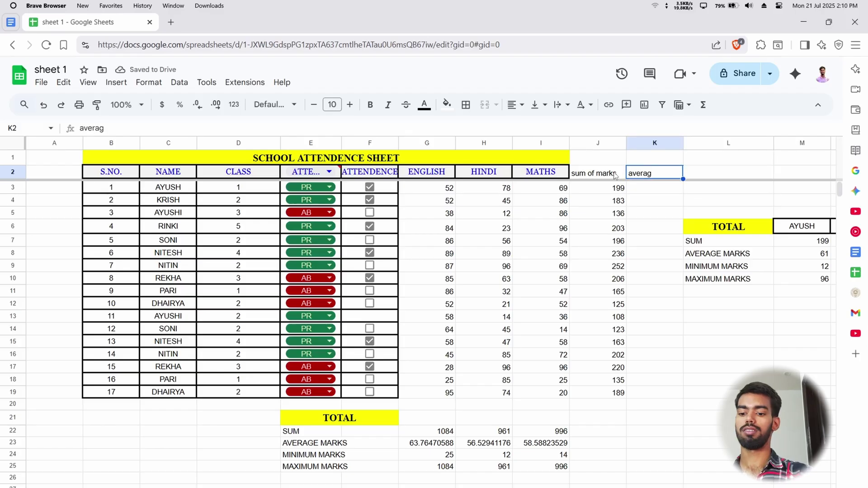
{"action": "type", "text": "AVERGAGE"}
{"action": "key", "text": "Tab"}
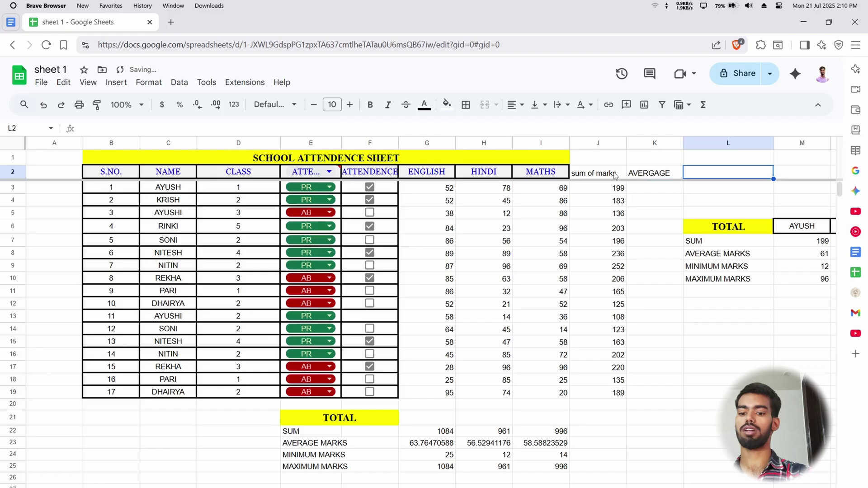
{"action": "type", "text": "MIN"}
{"action": "key", "text": "Tab"}
{"action": "type", "text": "M,AX"}
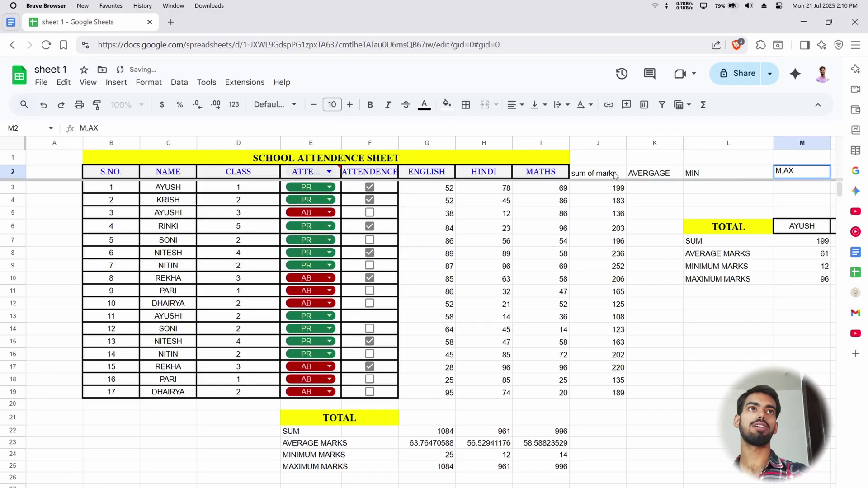
{"action": "key", "text": "Tab"}
Clear the separate per-student summary in L6:AC10 and delete rows 6 to 10.
{"action": "left_click", "coordinate": [676, 225]}
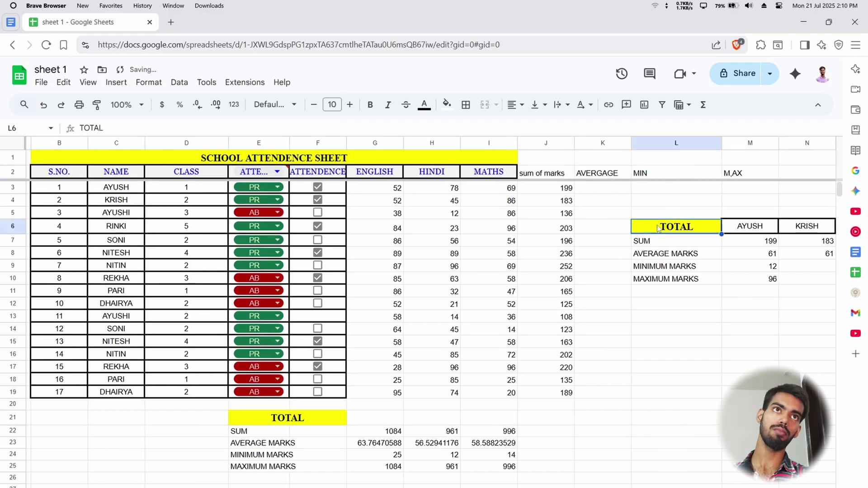
{"action": "key", "text": "ctrl+shift+Down"}
{"action": "key", "text": "ctrl+shift+Right"}
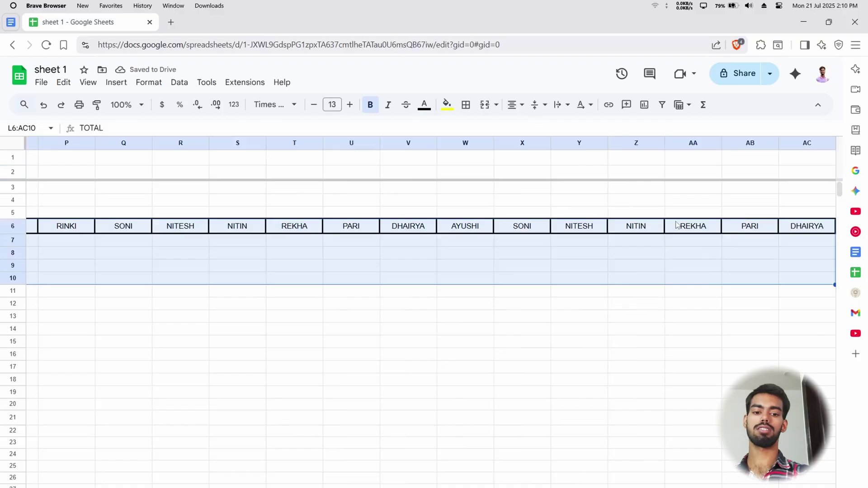
{"action": "key", "text": "Delete"}
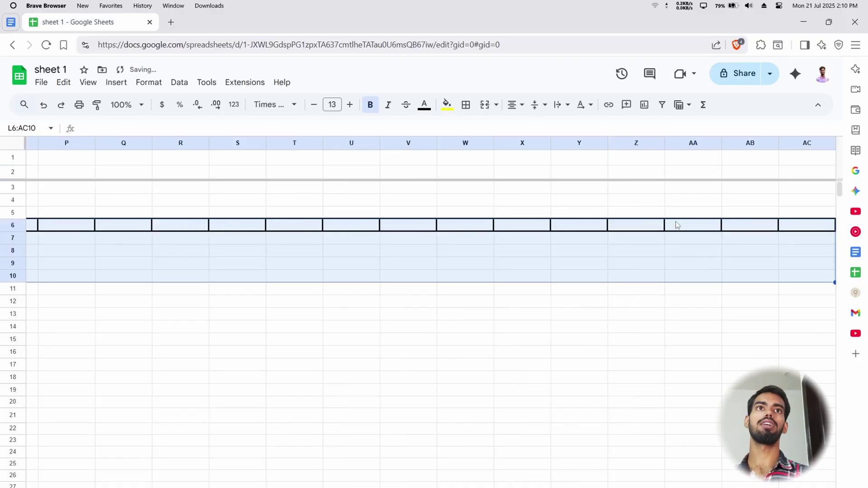
{"action": "right_click", "coordinate": [675, 222]}
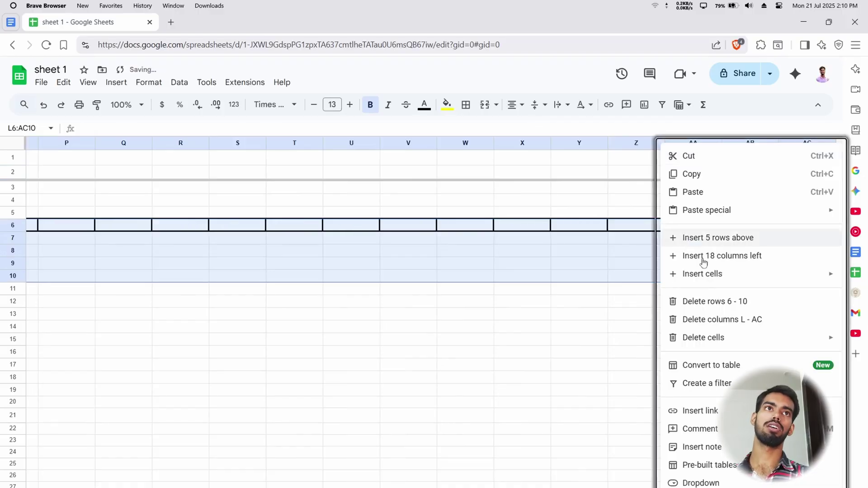
{"action": "left_click", "coordinate": [725, 302]}
{"action": "scroll", "coordinate": [364, 309], "scroll_direction": "left", "scroll_amount": 10}
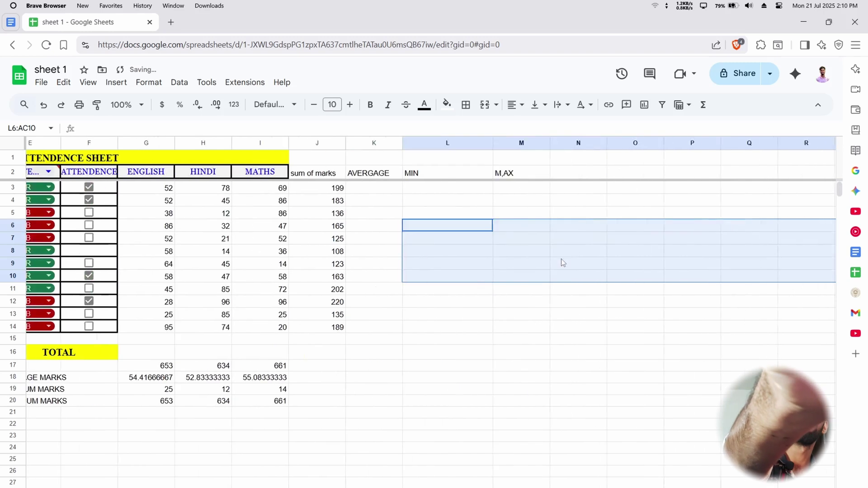
Enter =AVERAGE(G3:I3) in K3 and accept the suggested autofill to average each student's marks down to K14.
{"action": "left_click", "coordinate": [434, 190]}
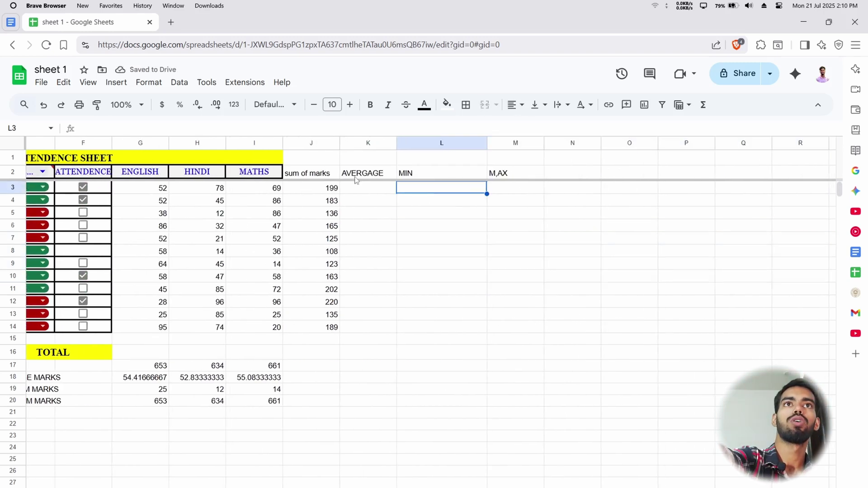
{"action": "left_click", "coordinate": [360, 188]}
{"action": "type", "text": "=A"}
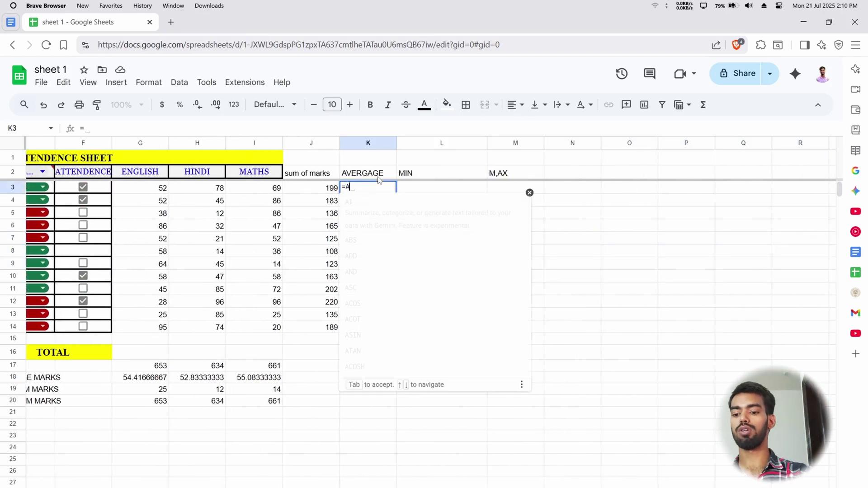
{"action": "type", "text": "VERAGE("}
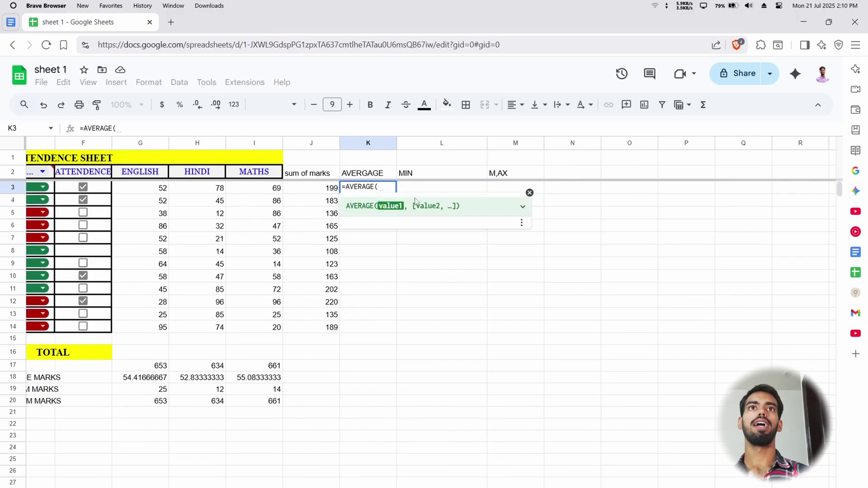
{"action": "left_click_drag", "start_coordinate": [162, 188], "coordinate": [239, 188]}
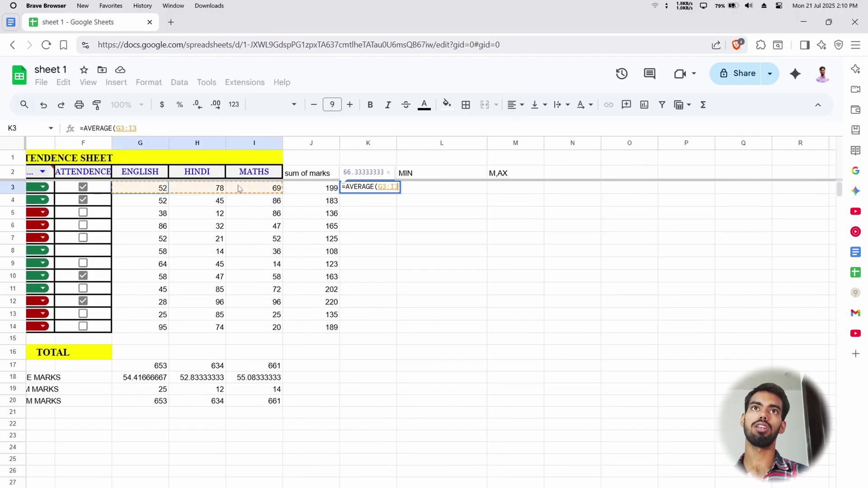
{"action": "key", "text": "Return"}
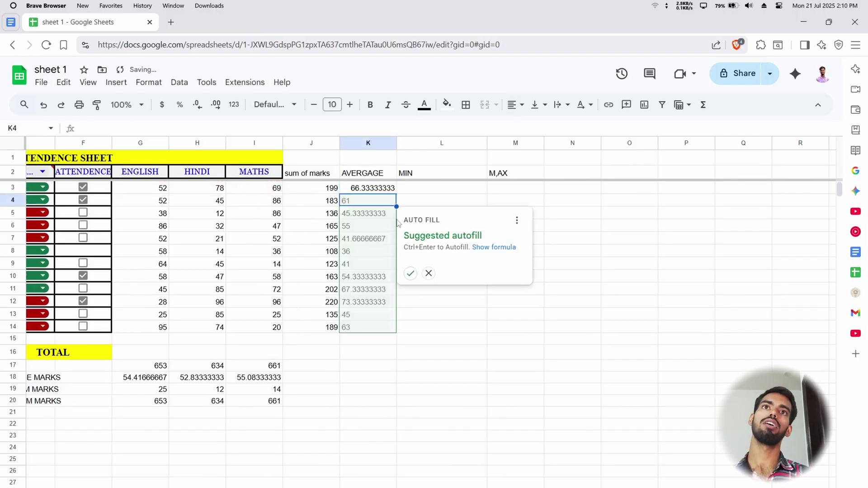
{"action": "left_click", "coordinate": [410, 273]}
Enter =MIN(G3:I3) in L3 and accept the suggested autofill to get each student's lowest mark down to L14.
{"action": "left_click", "coordinate": [439, 193]}
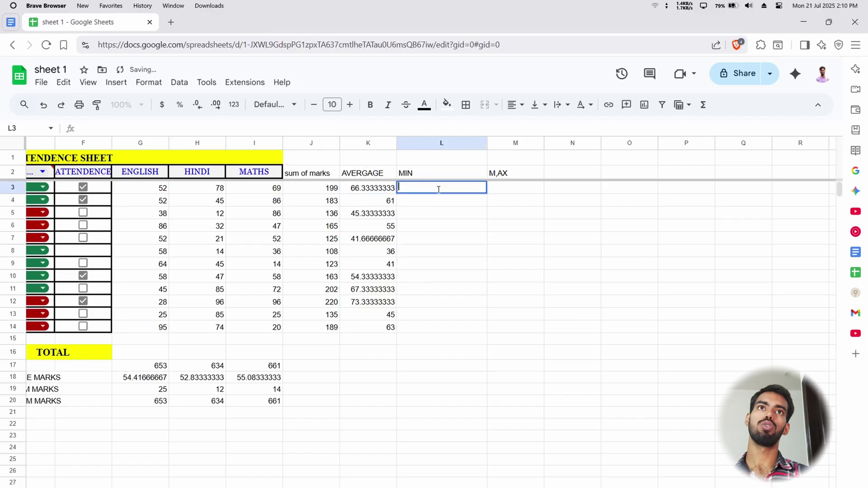
{"action": "type", "text": "=MIN("}
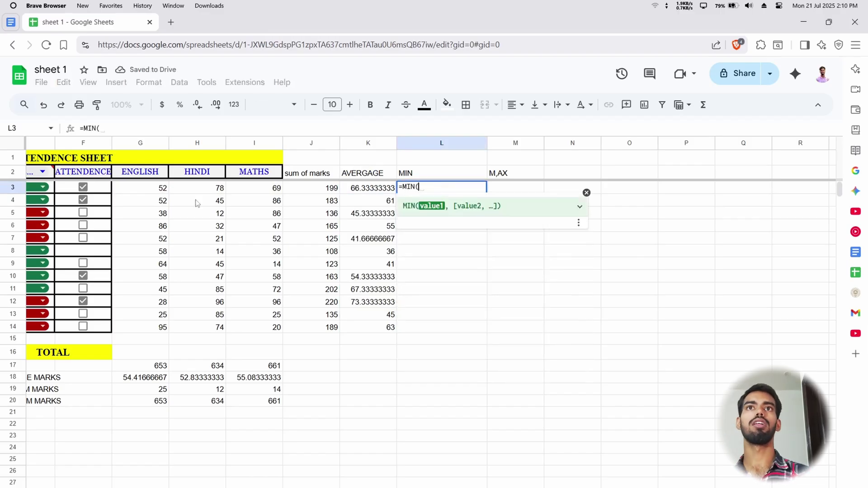
{"action": "left_click_drag", "start_coordinate": [162, 190], "coordinate": [283, 189]}
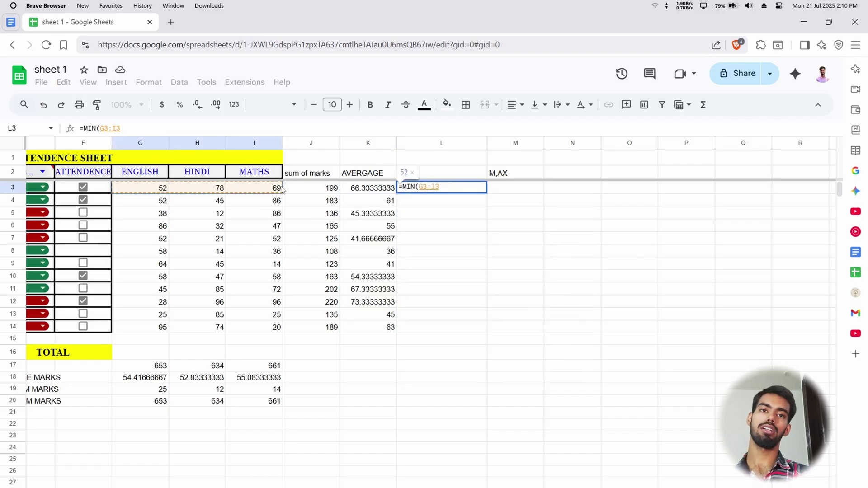
{"action": "key", "text": "Return"}
{"action": "left_click", "coordinate": [501, 273]}
Enter =MAX(G3:I3) in M3 and accept the suggested autofill to get each student's highest mark down to M14.
{"action": "left_click", "coordinate": [519, 187]}
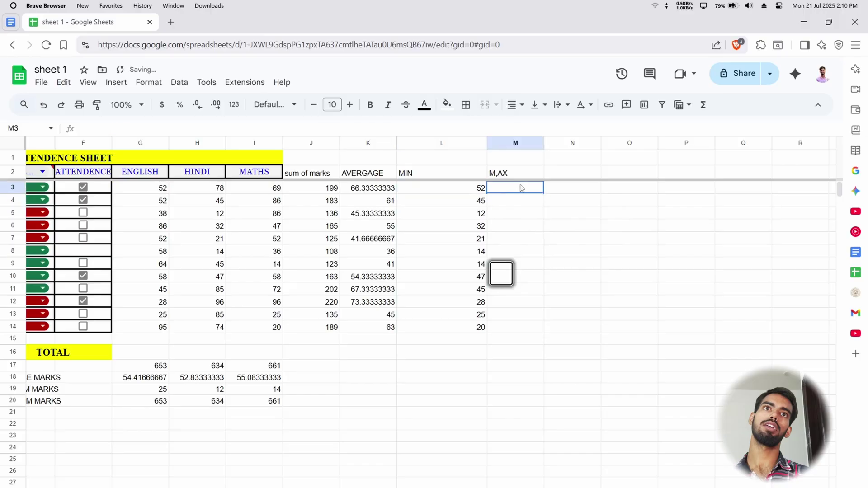
{"action": "type", "text": "=MAX("}
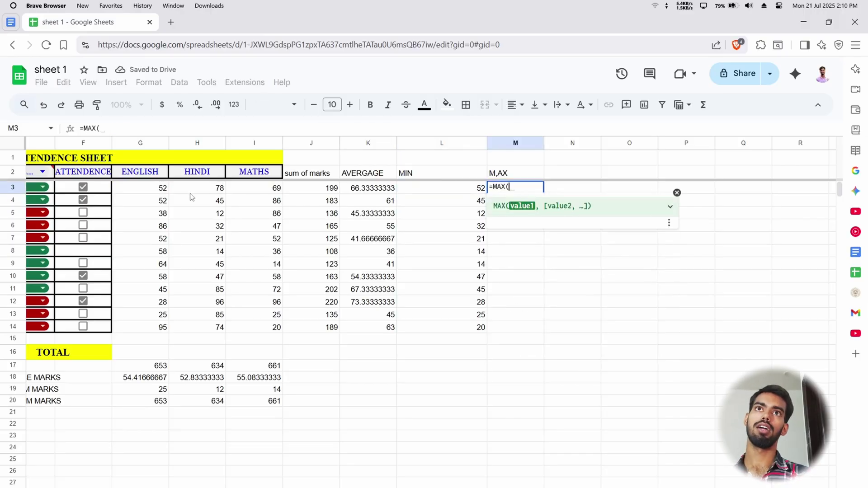
{"action": "left_click_drag", "start_coordinate": [159, 190], "coordinate": [275, 194]}
{"action": "key", "text": "Return"}
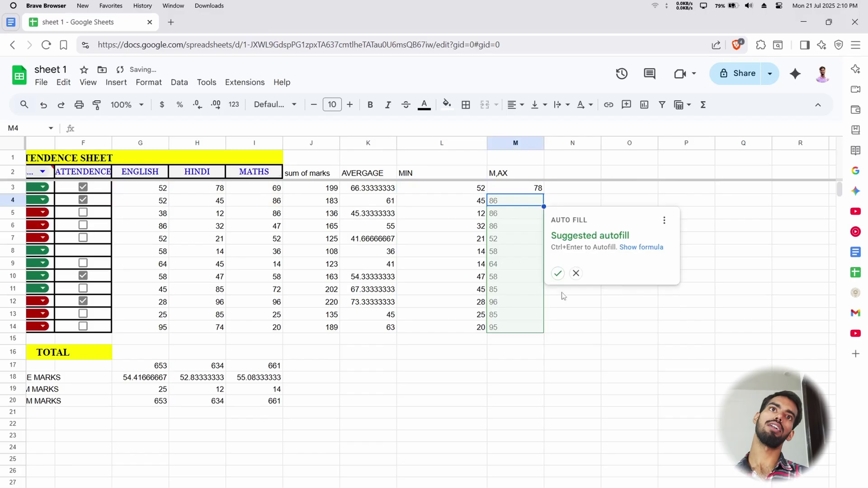
{"action": "left_click", "coordinate": [558, 273]}
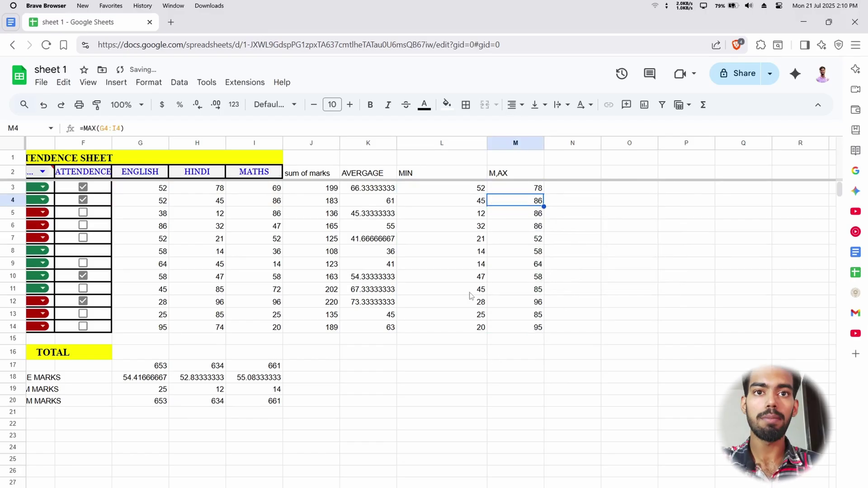
Try to copy the sheet title's formatting onto the new column headings from J2 onward, and undo it.
{"action": "scroll", "coordinate": [468, 296], "scroll_direction": "left", "scroll_amount": 3}
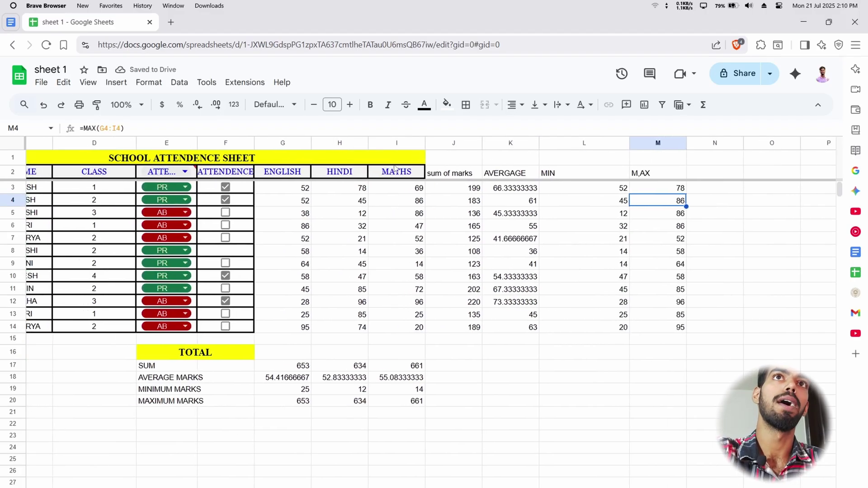
{"action": "left_click", "coordinate": [407, 160]}
{"action": "left_click", "coordinate": [96, 104]}
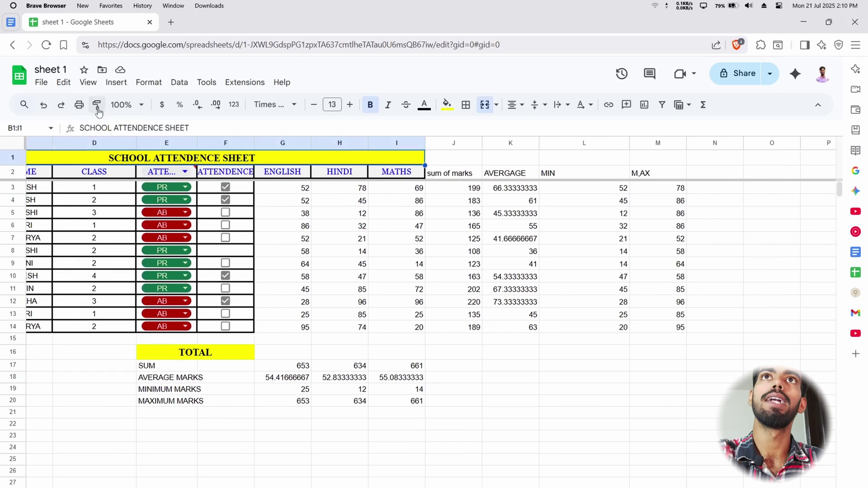
{"action": "left_click", "coordinate": [454, 177]}
{"action": "left_click_drag", "start_coordinate": [528, 175], "coordinate": [834, 174]}
{"action": "key", "text": "ctrl+z"}
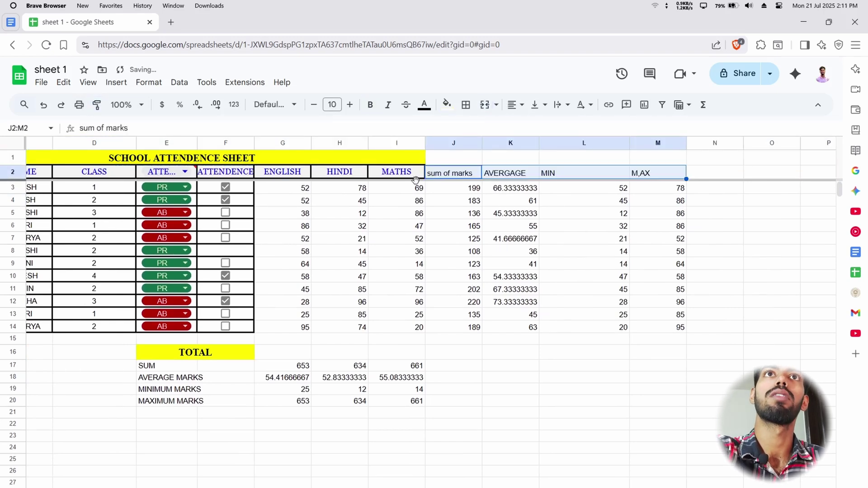
Copy the formatting of the MATHS heading in I2 onto the new headings in J2:M2.
{"action": "left_click", "coordinate": [412, 176]}
{"action": "left_click", "coordinate": [96, 105]}
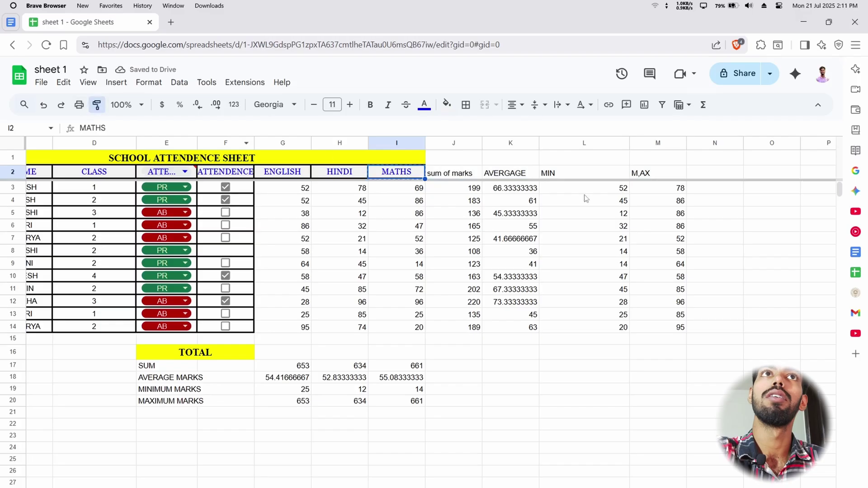
{"action": "mouse_move", "coordinate": [446, 171]}
{"action": "left_mouse_down"}
{"action": "mouse_move", "coordinate": [664, 164]}
{"action": "mouse_move", "coordinate": [660, 173]}
{"action": "left_mouse_up"}
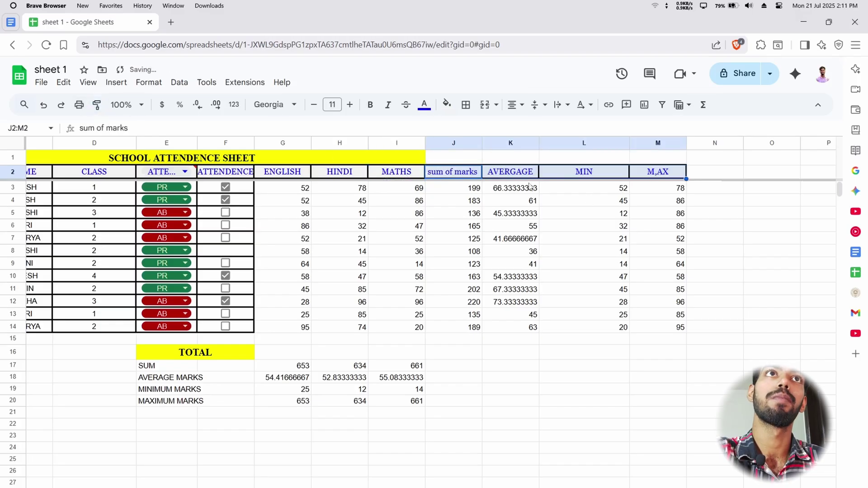
Extend the merged SCHOOL ATTENDENCE SHEET title across B1:M1 so it spans the new columns.
{"action": "left_click_drag", "start_coordinate": [385, 155], "coordinate": [675, 163]}
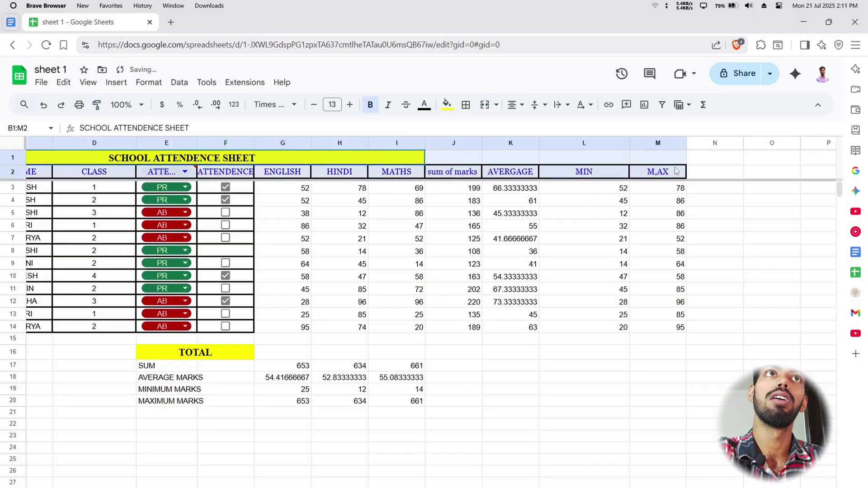
{"action": "left_click", "coordinate": [485, 105]}
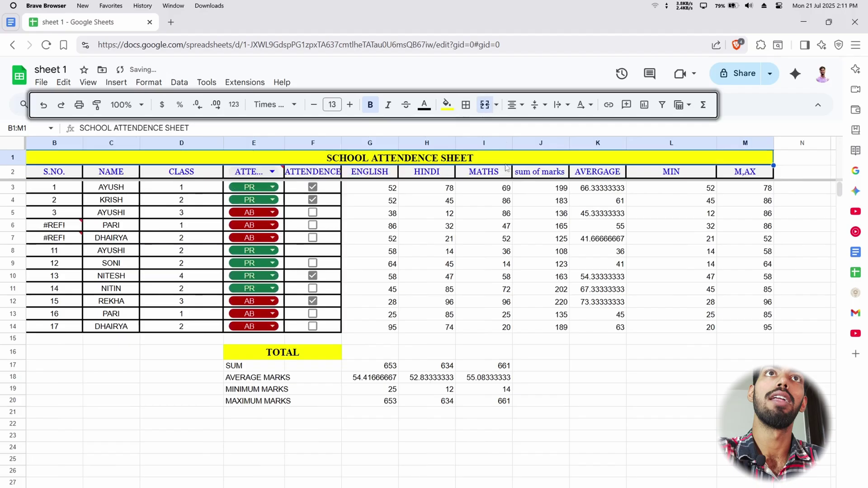
{"action": "left_click", "coordinate": [604, 393]}
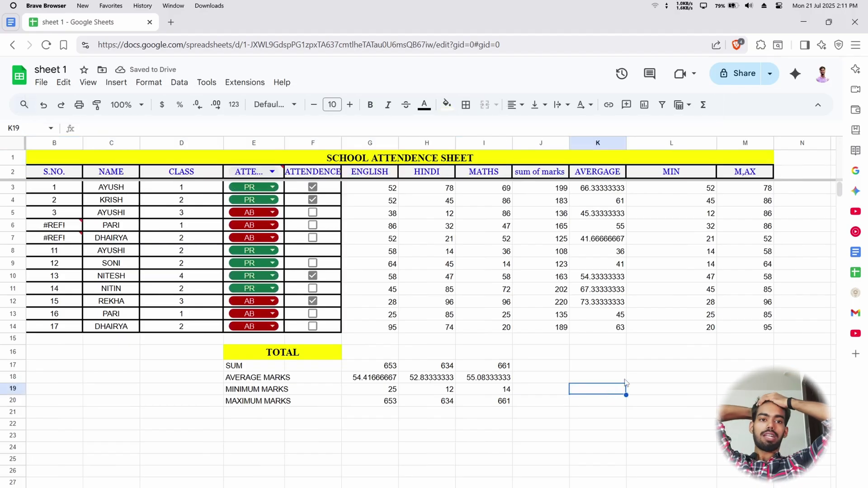